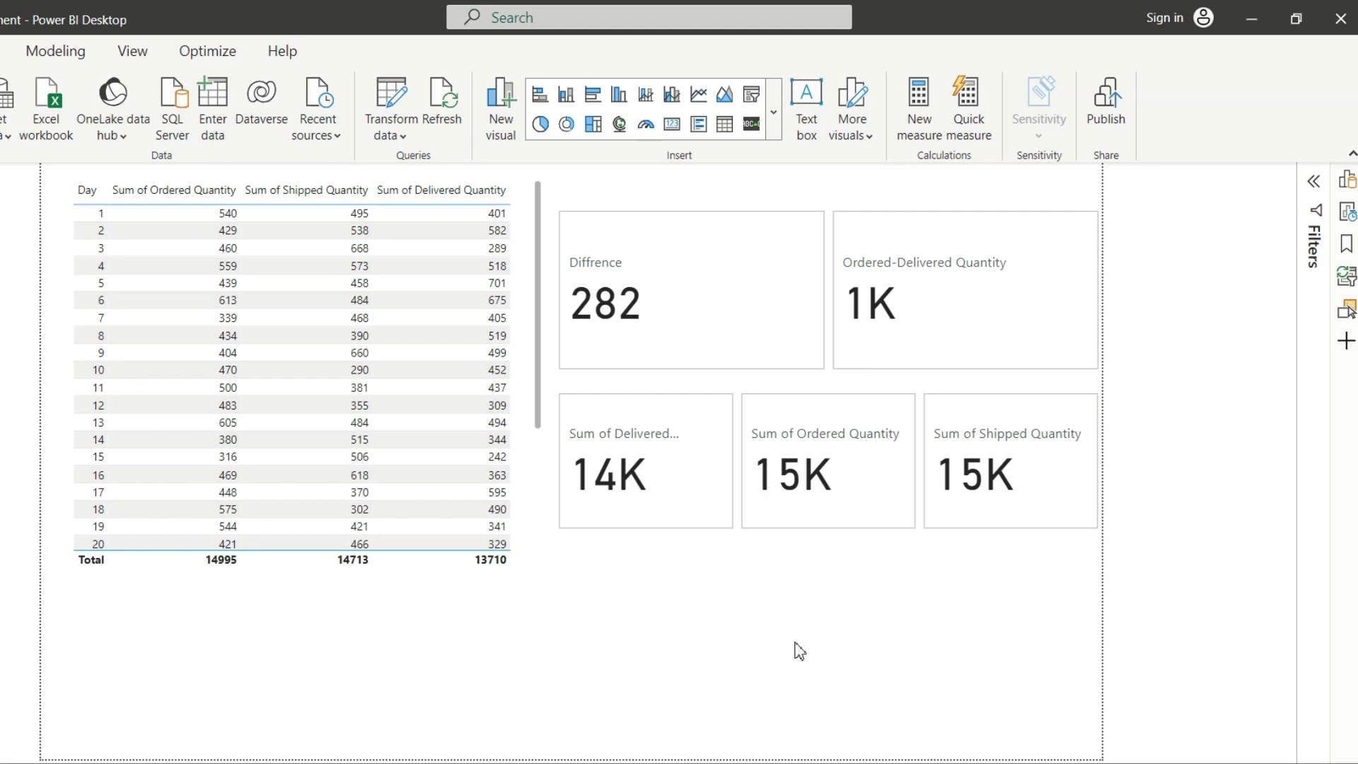
# Select individual days in the quantity table, such as 1, 8, 14 and 31, and examine how the difference and quantity cards respond.
pyautogui.click(711, 625)
pyautogui.click(107, 219)
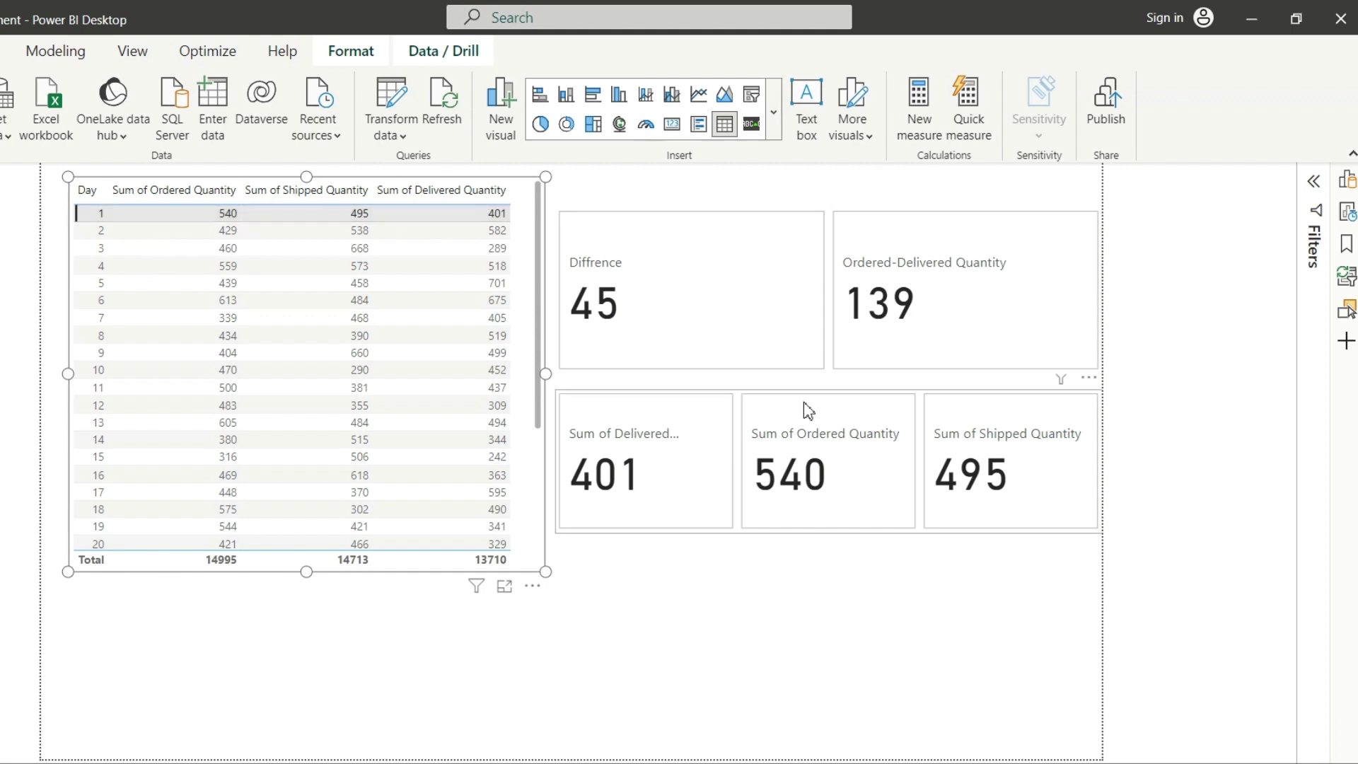
pyautogui.click(115, 269)
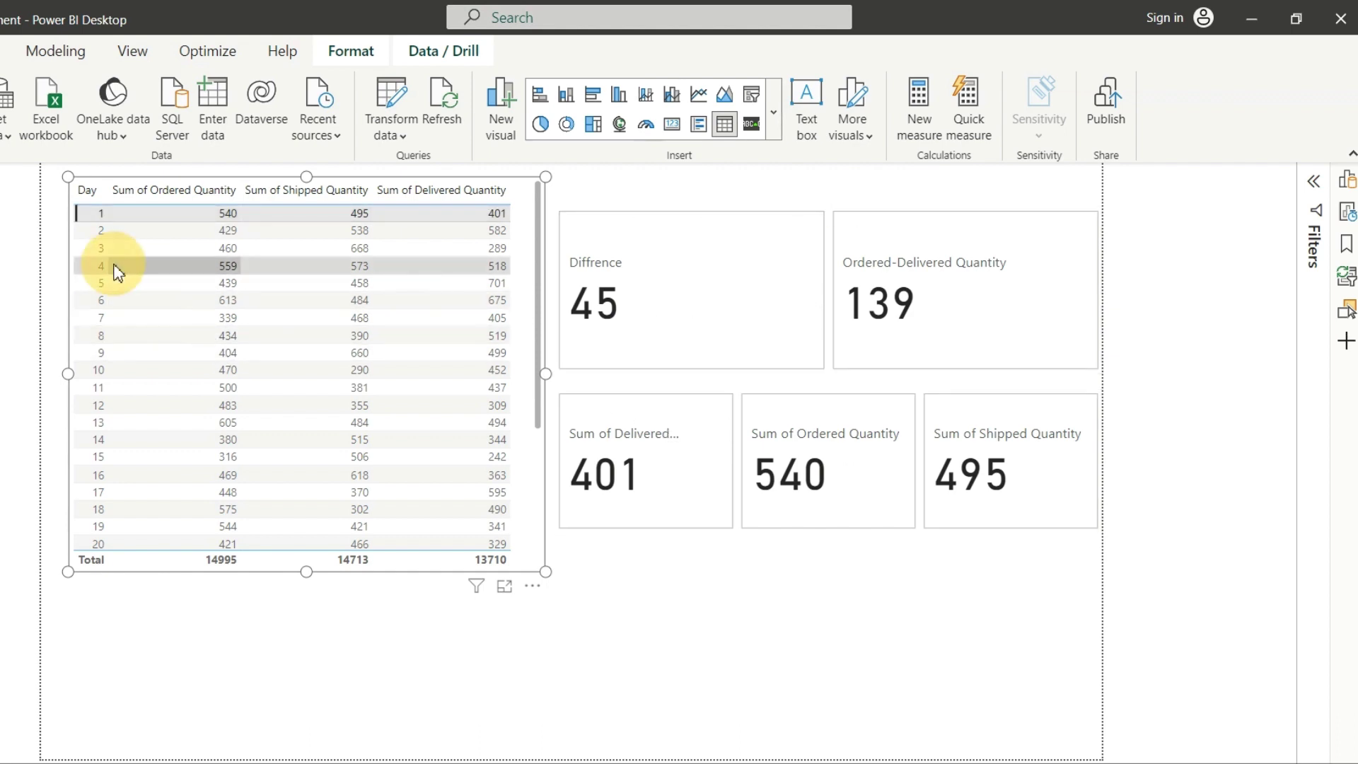
pyautogui.click(102, 336)
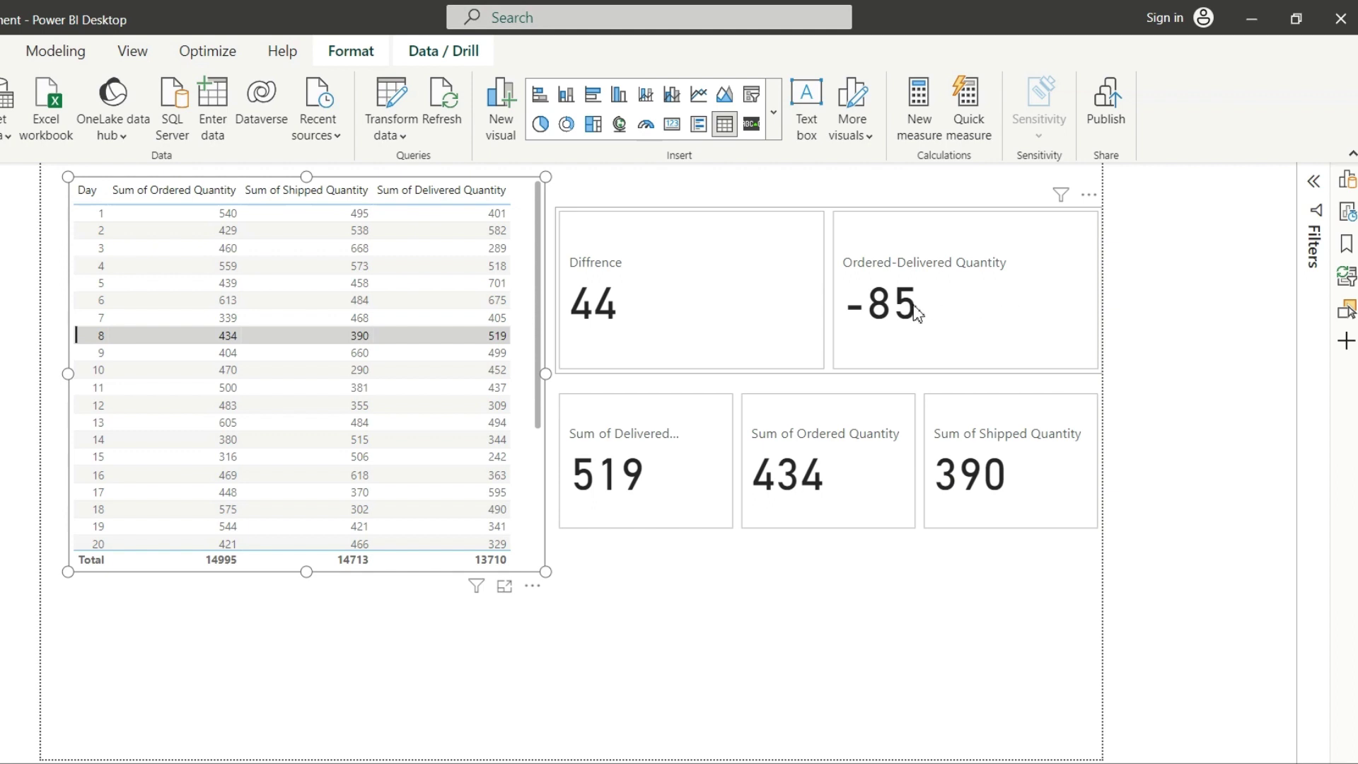
pyautogui.click(117, 442)
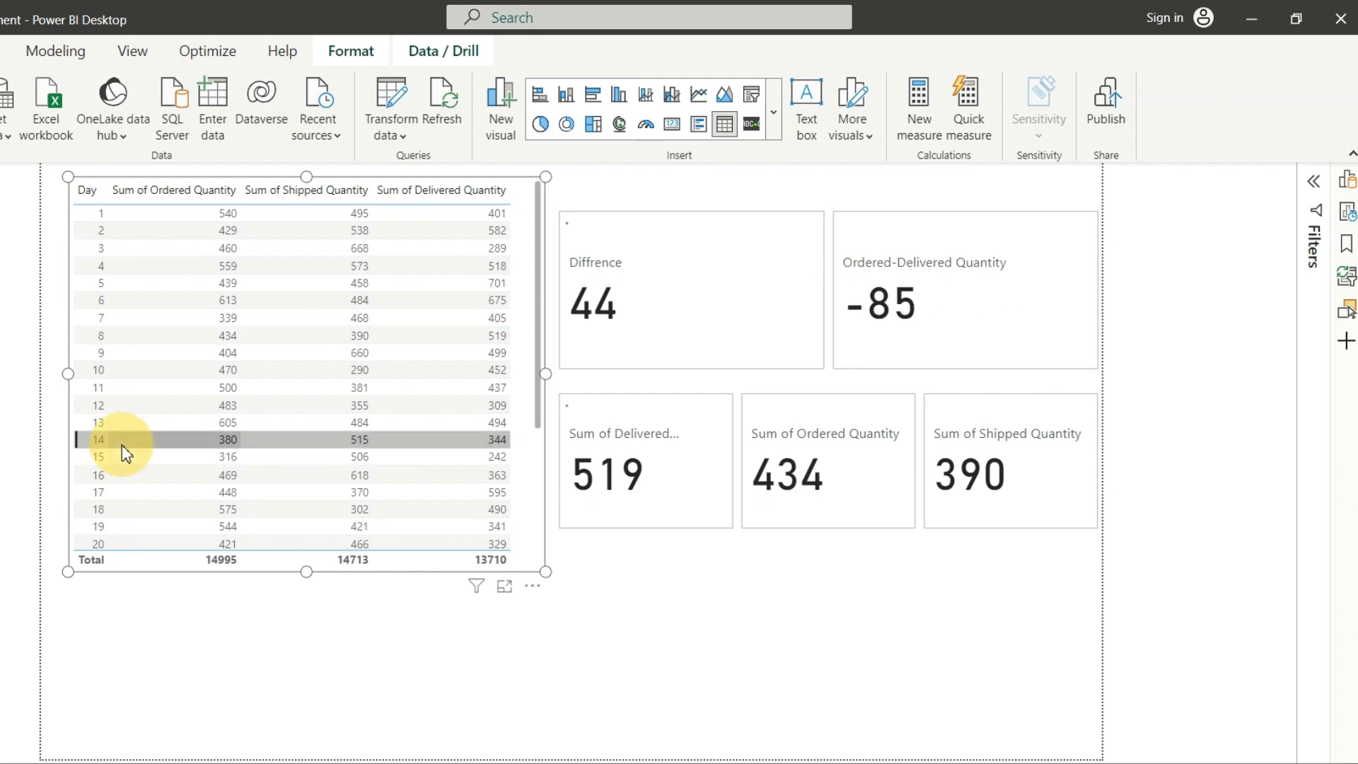
pyautogui.scroll(-4, 124, 474)
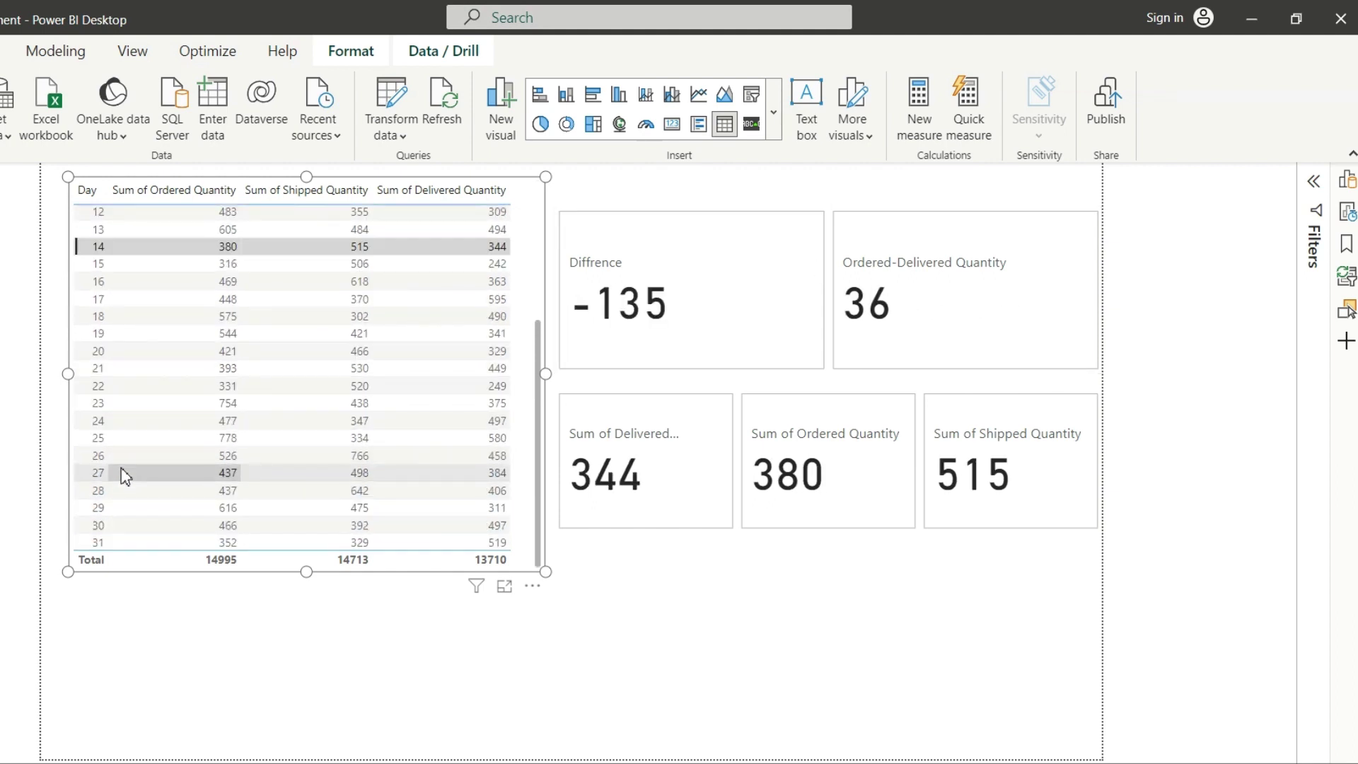
pyautogui.click(102, 543)
pyautogui.scroll(4, 159, 373)
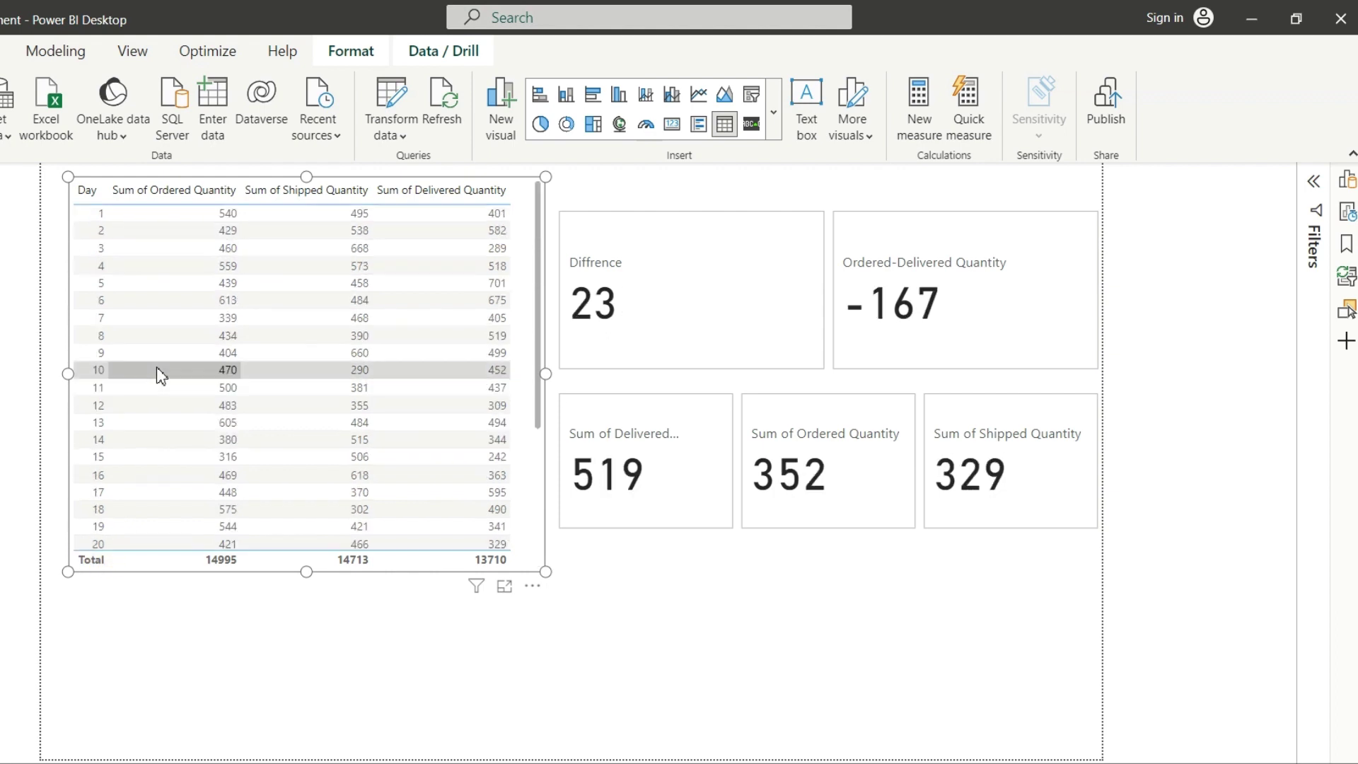
pyautogui.click(99, 283)
pyautogui.click(97, 320)
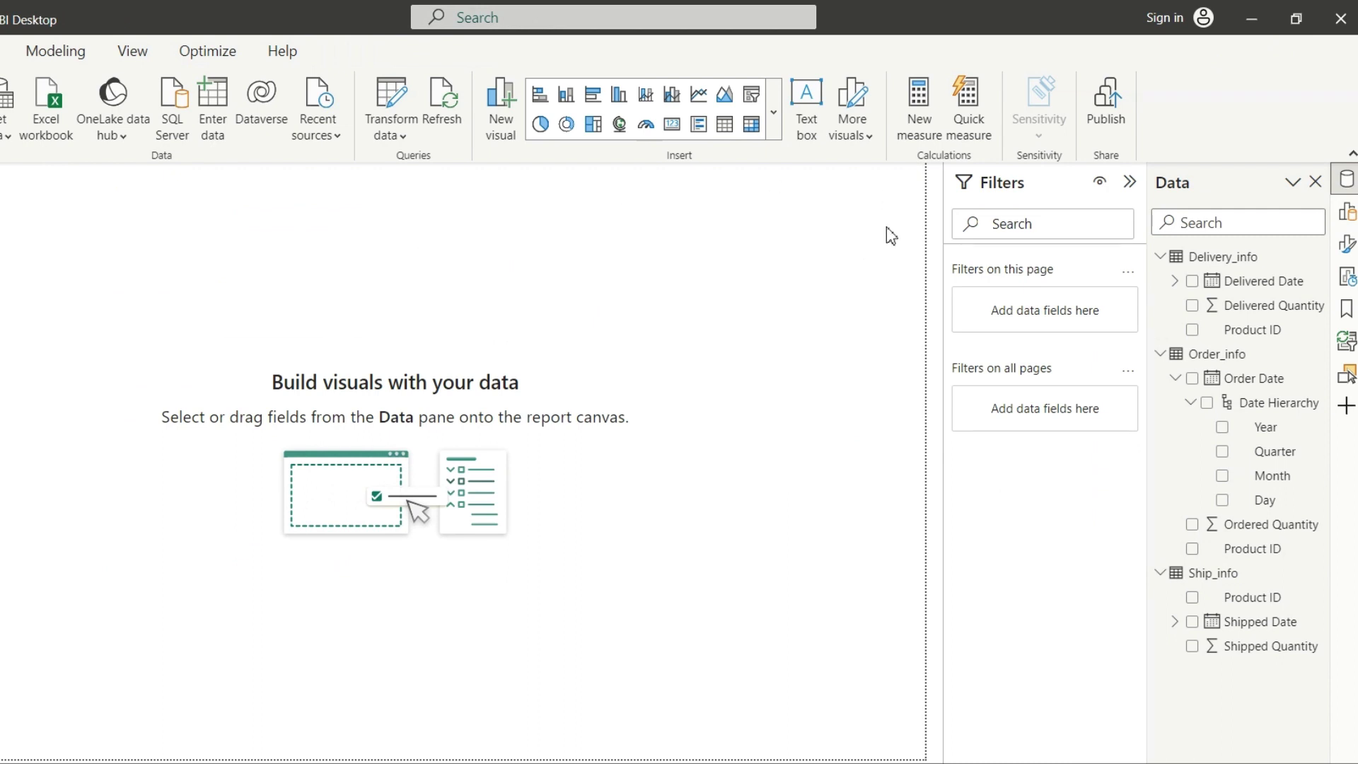
# Collapse the Delivery_info, Order_info and Ship_info tables in the list of data fields.
pyautogui.click(1161, 256)
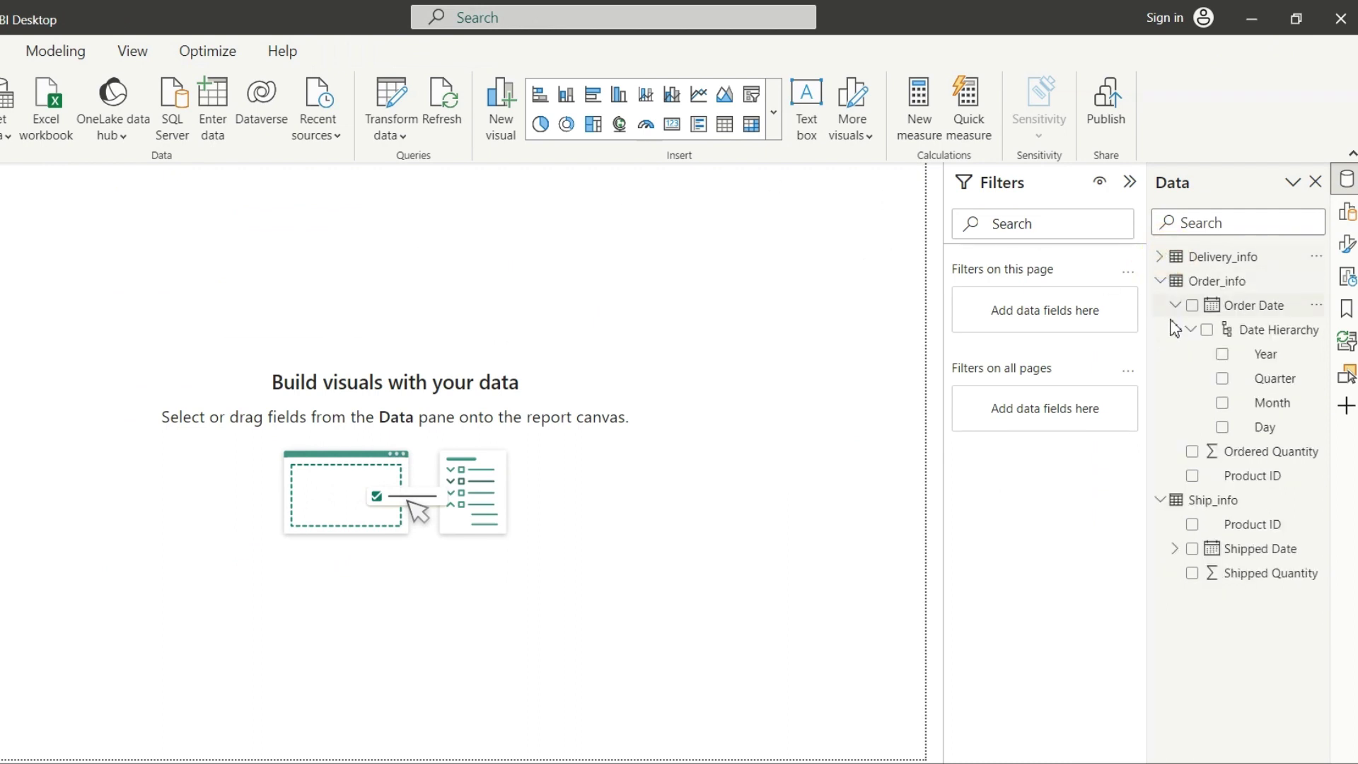
pyautogui.click(1164, 283)
pyautogui.click(1174, 307)
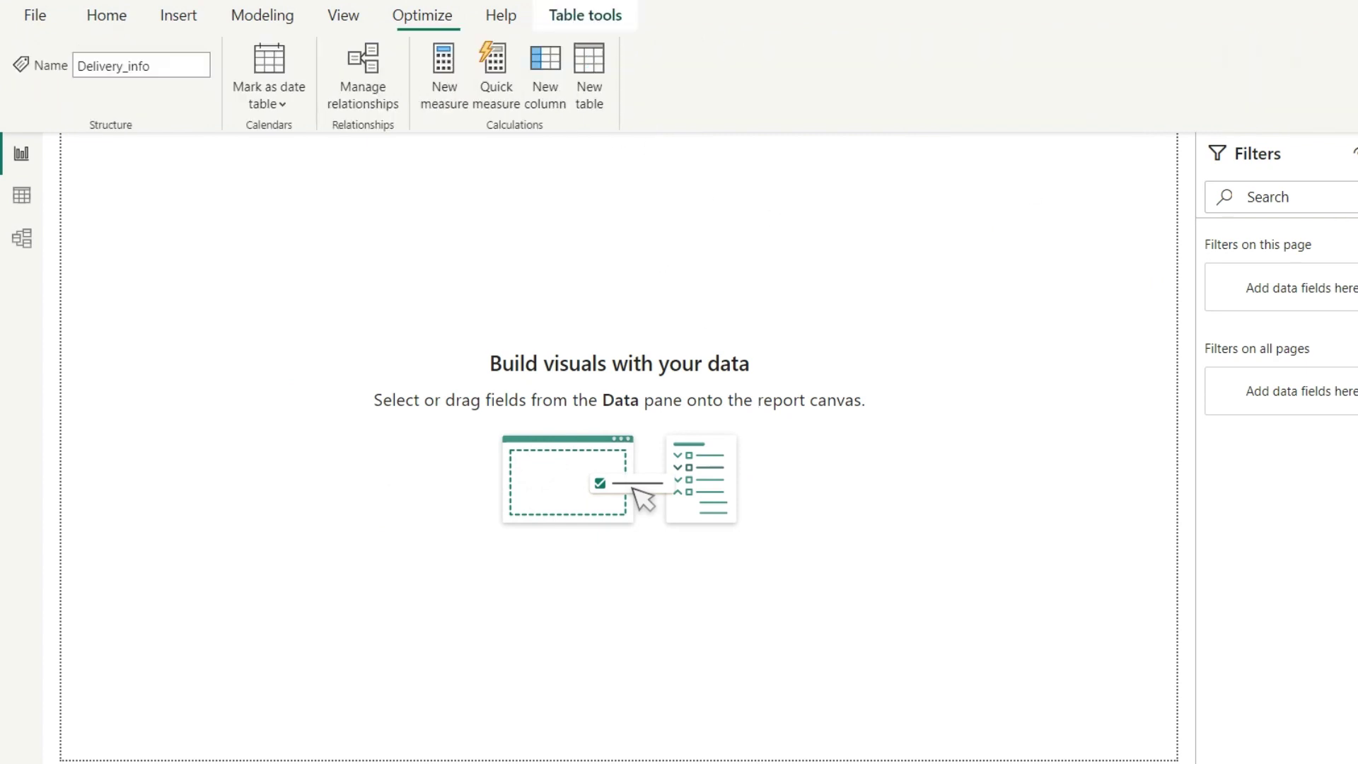
# Create a calculated table with the formula bridge tabe = CALENDARAUTO().
pyautogui.click(584, 78)
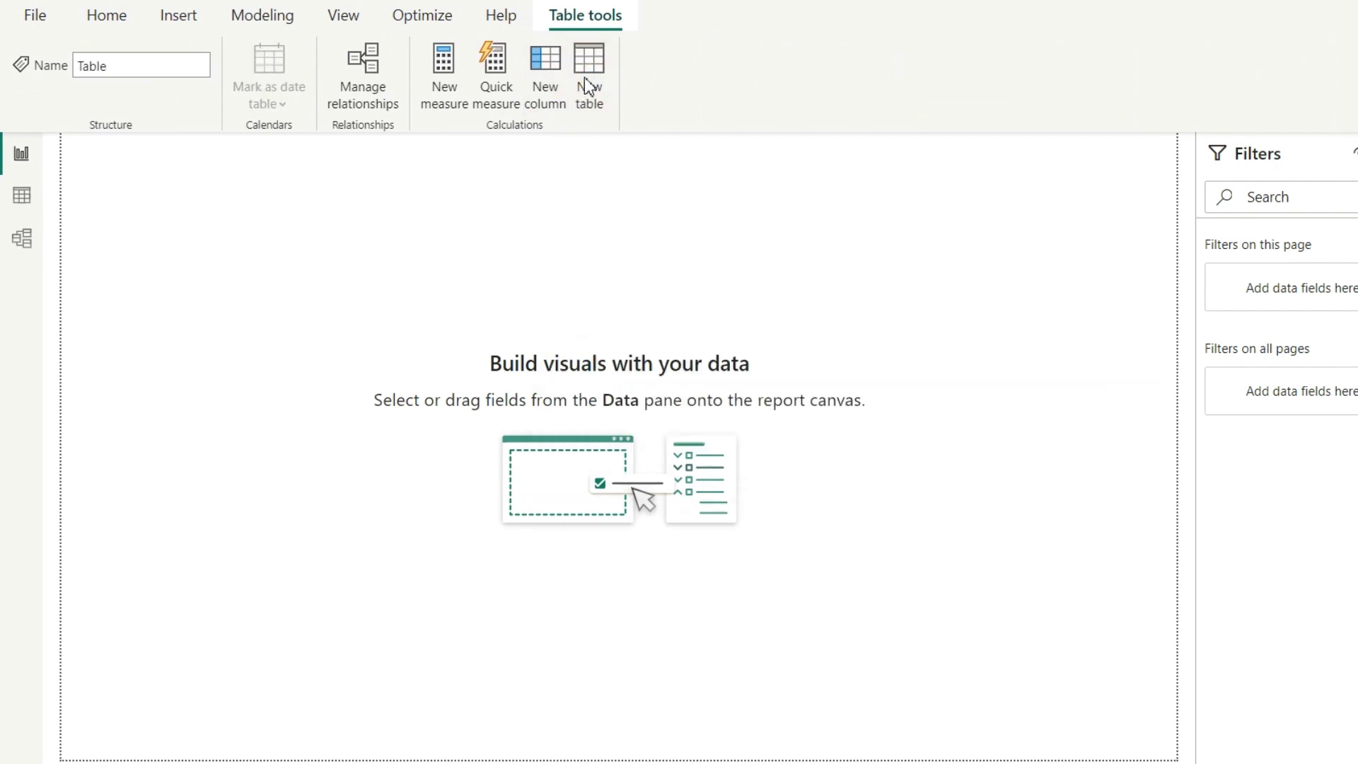
pyautogui.write('bride')
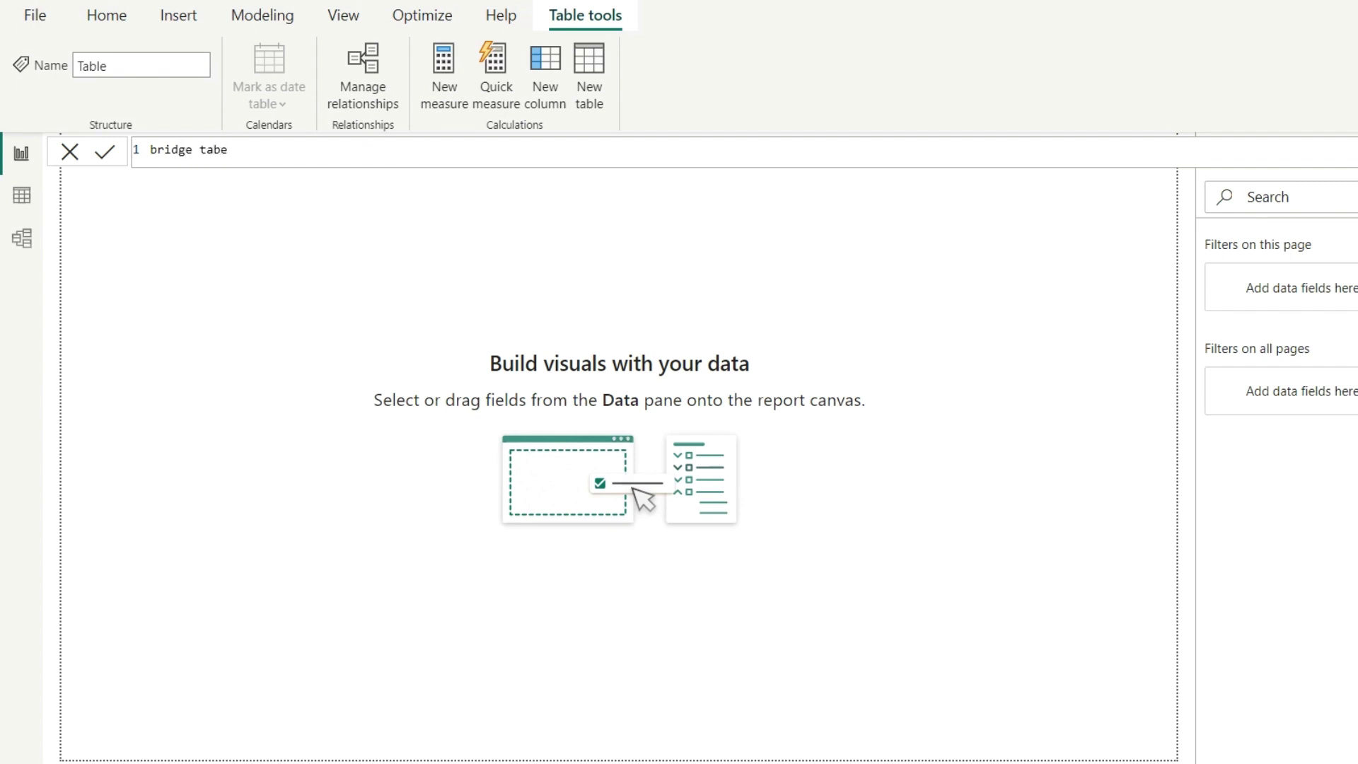
pyautogui.write('= ')
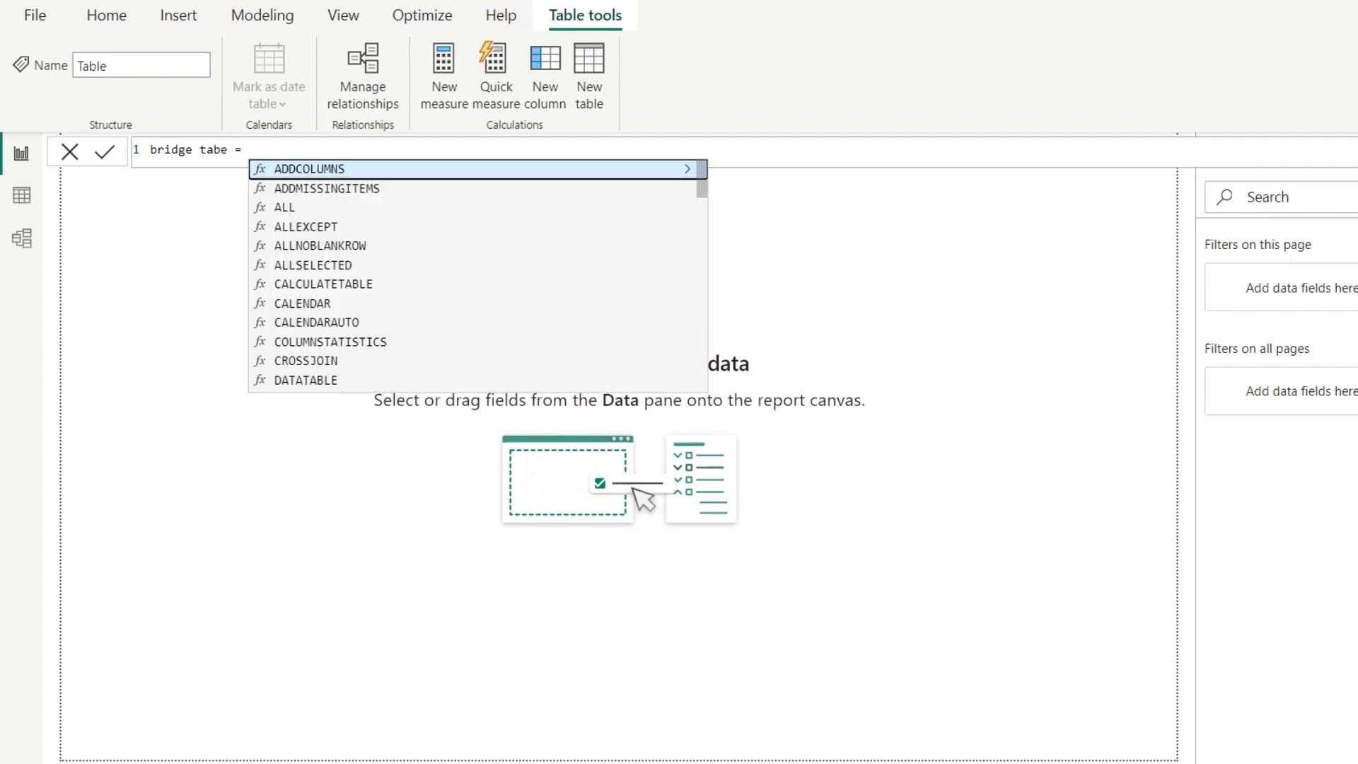
pyautogui.write('ca')
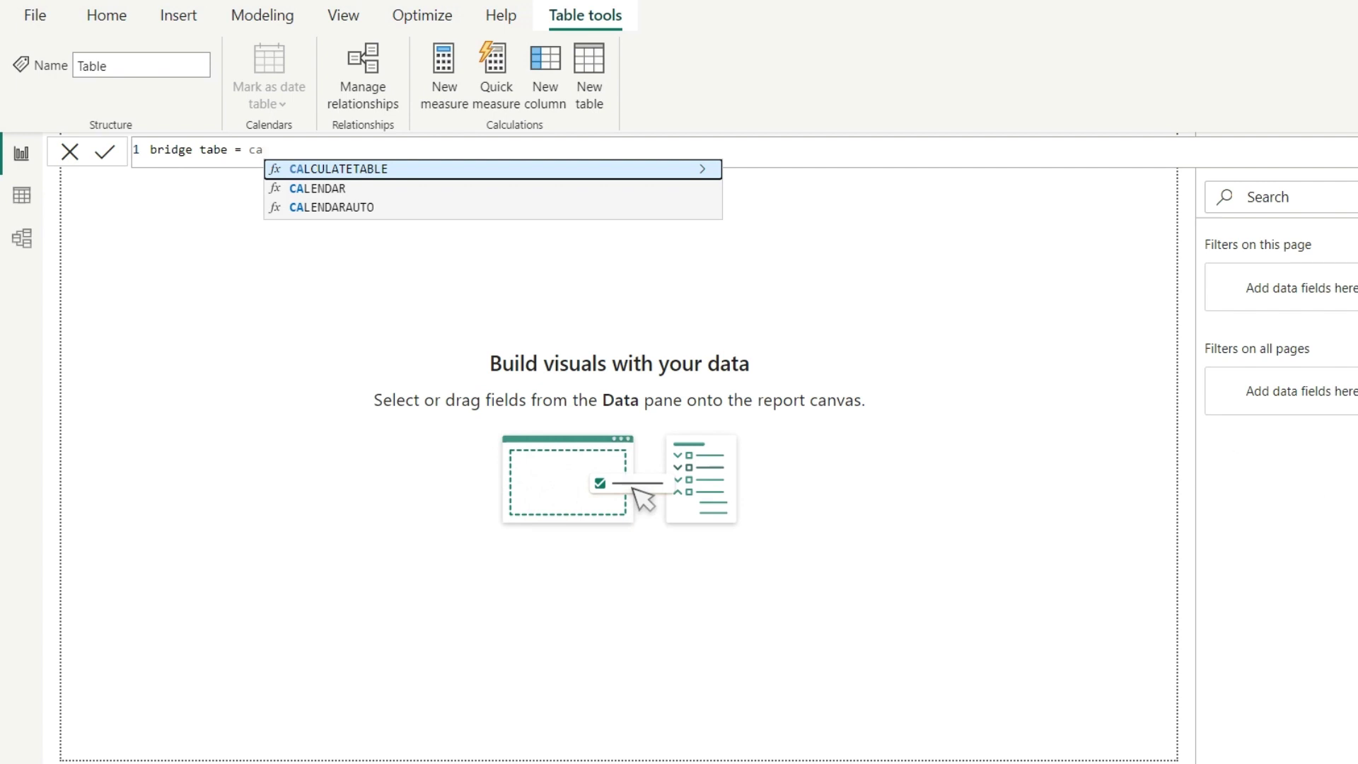
pyautogui.click(354, 207)
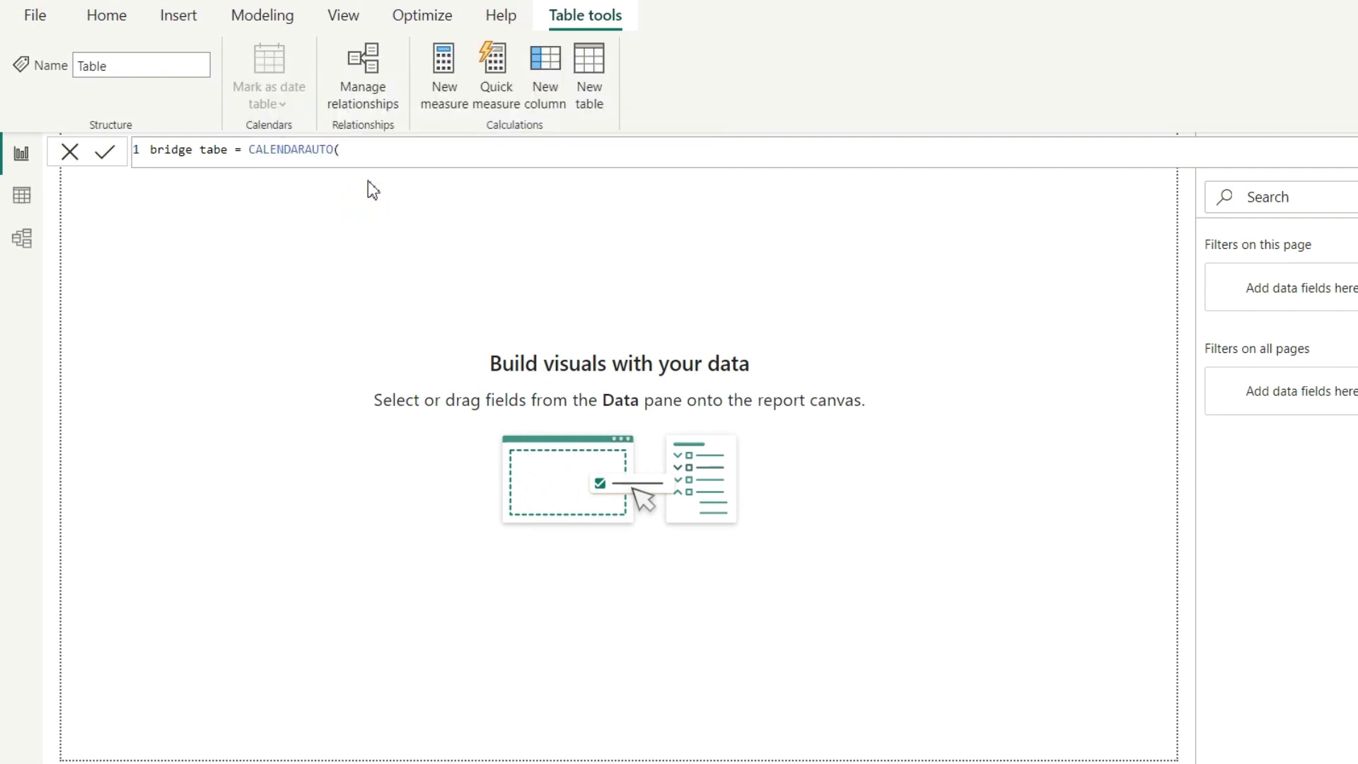
pyautogui.press('Return')
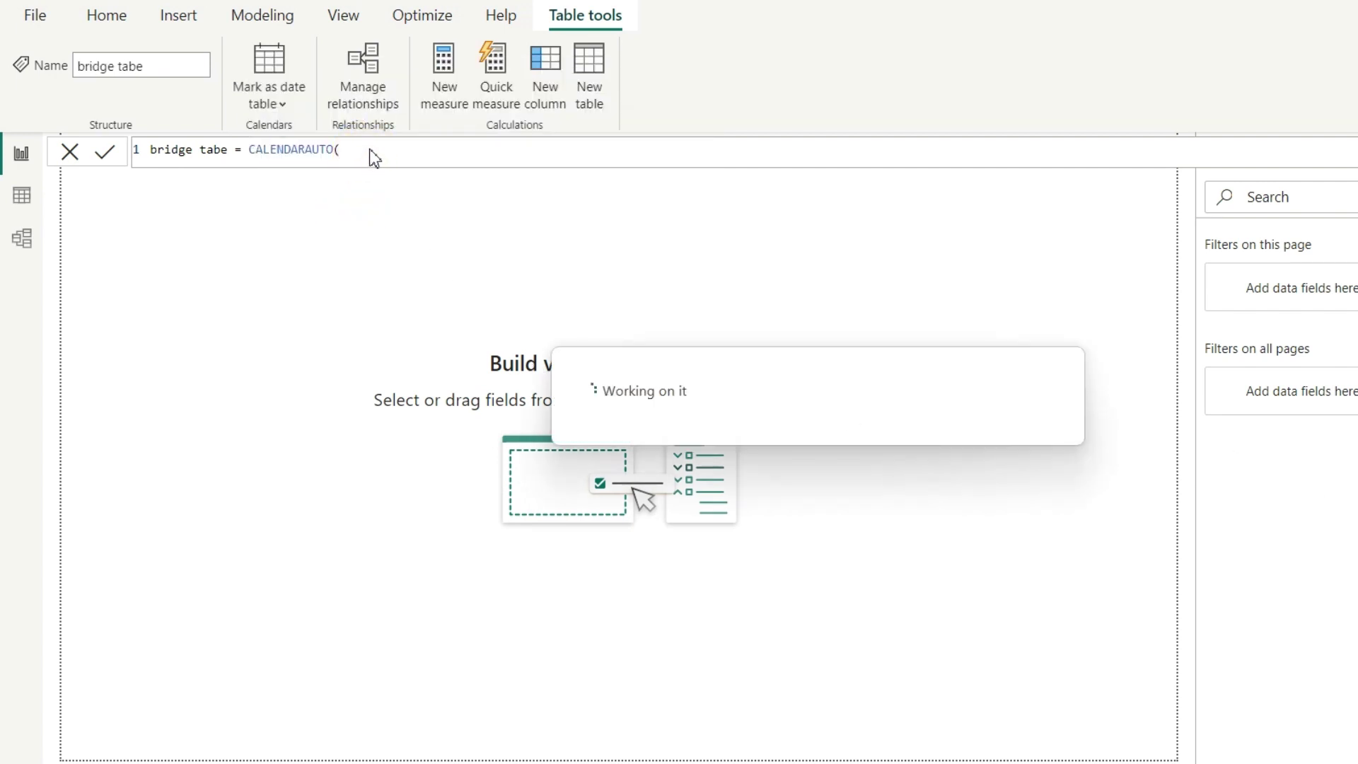
pyautogui.click(99, 154)
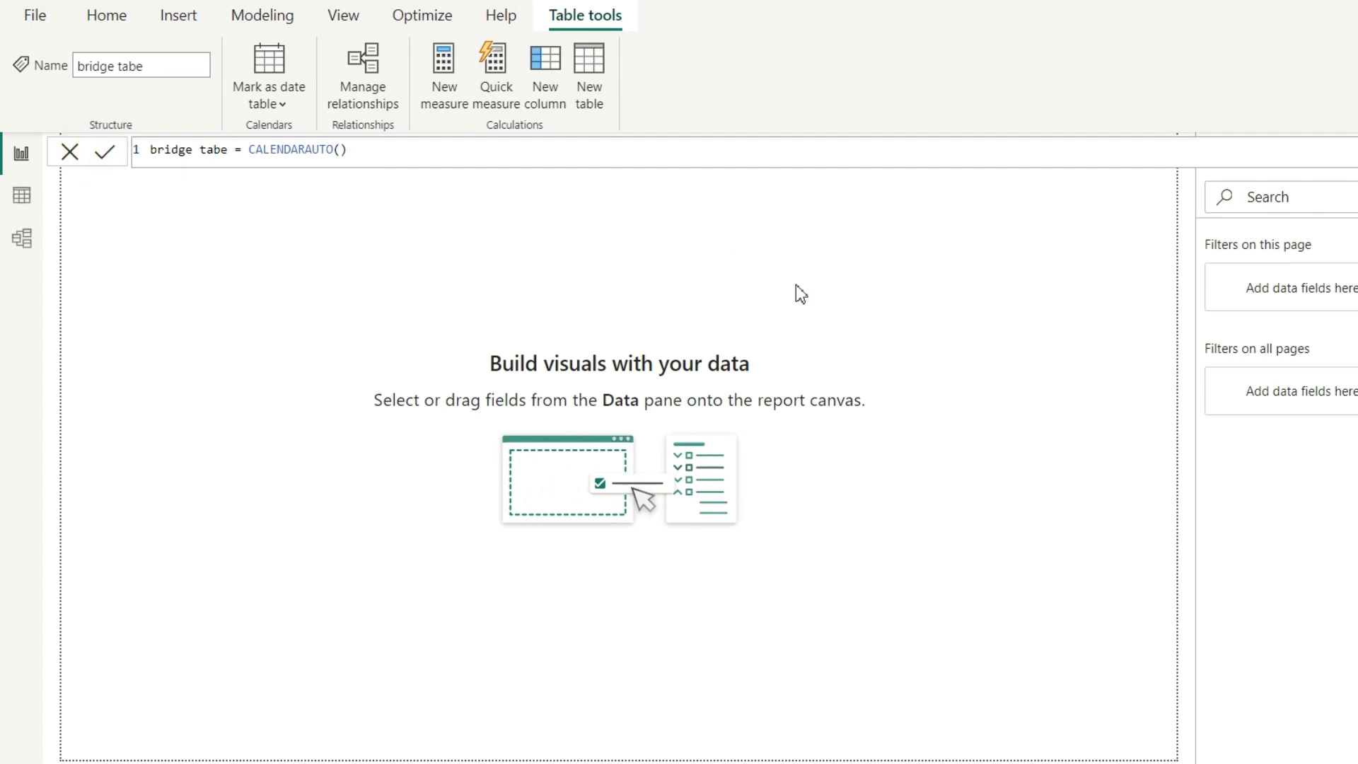
pyautogui.click(928, 317)
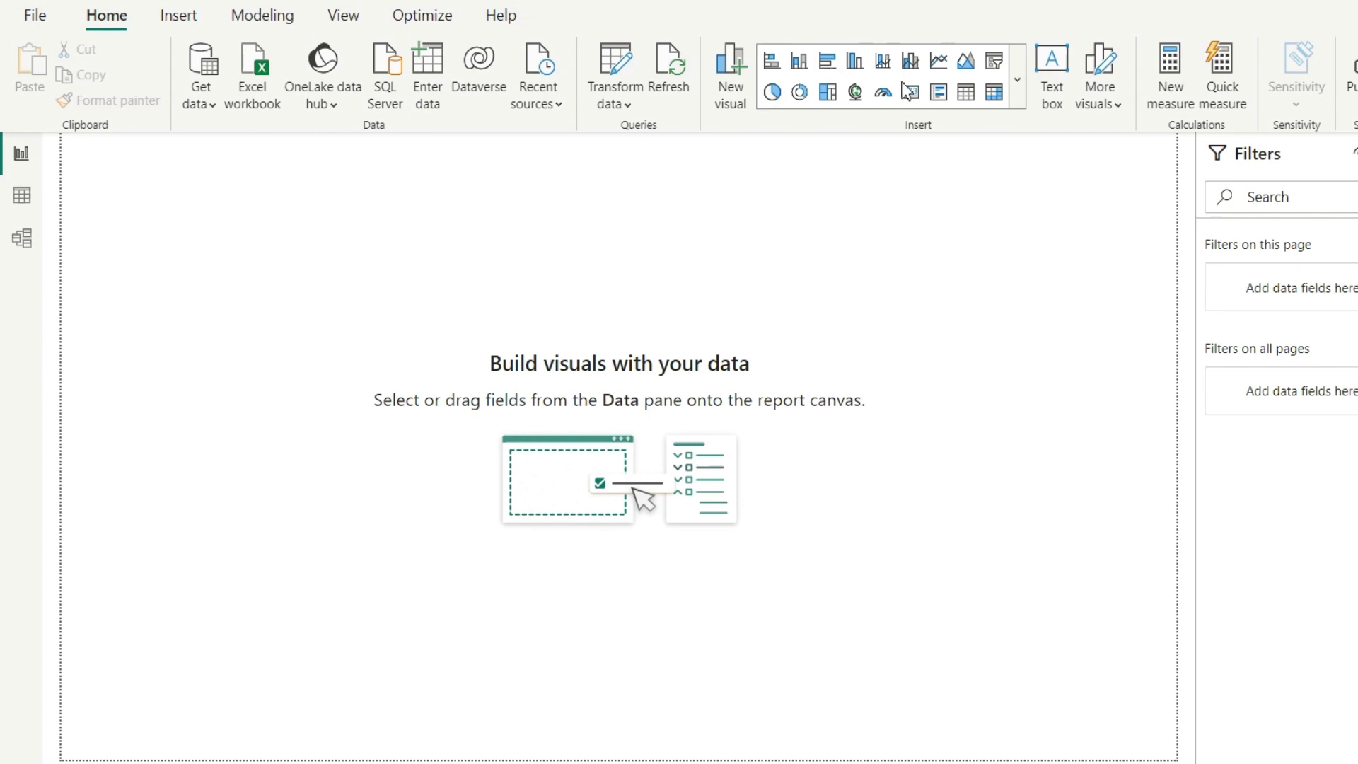
# Insert an empty table visual, move it down the report page and enlarge it.
pyautogui.click(689, 95)
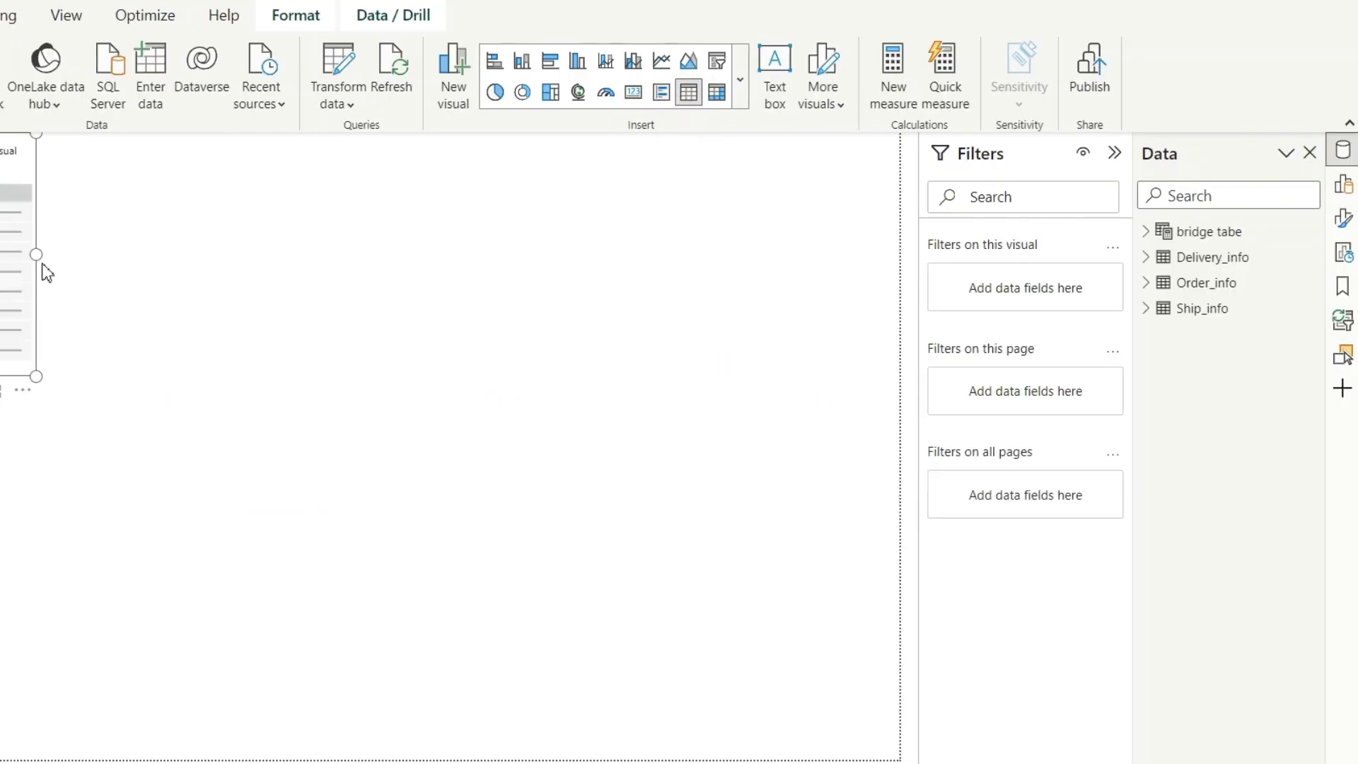
pyautogui.moveTo(2, 278); pyautogui.dragTo(91, 393)
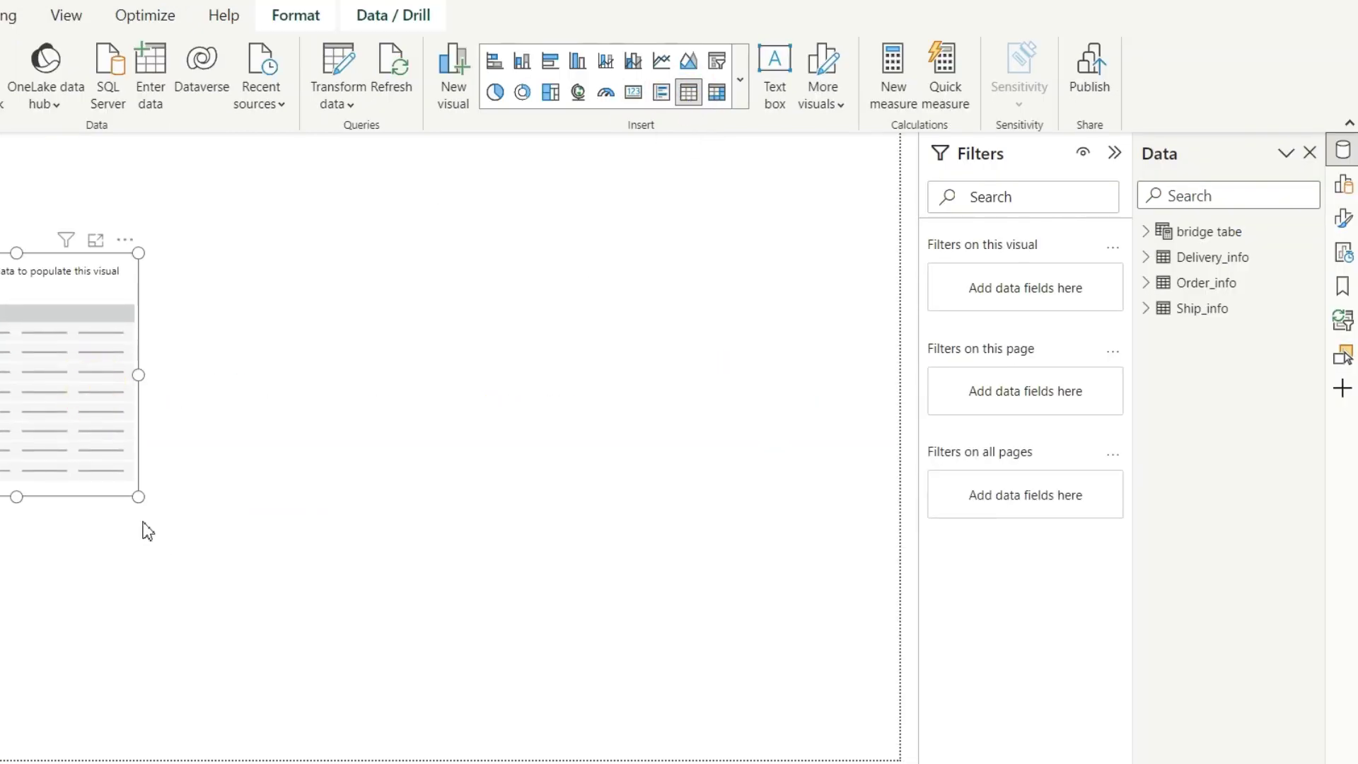
pyautogui.moveTo(138, 497); pyautogui.dragTo(283, 584)
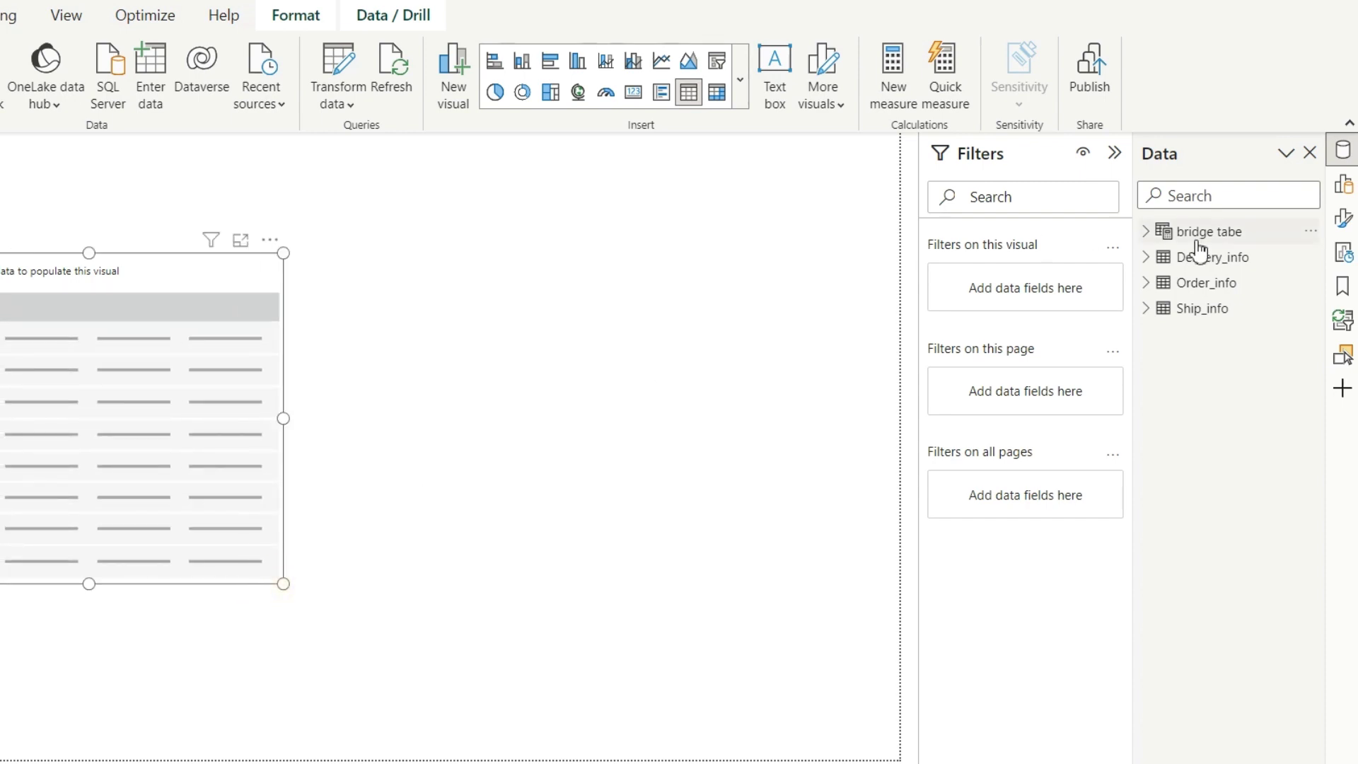
# Add Day from the bridge tabe Date Hierarchy to the table visual, leaving bridge tabe collapsed in the field list.
pyautogui.click(1147, 232)
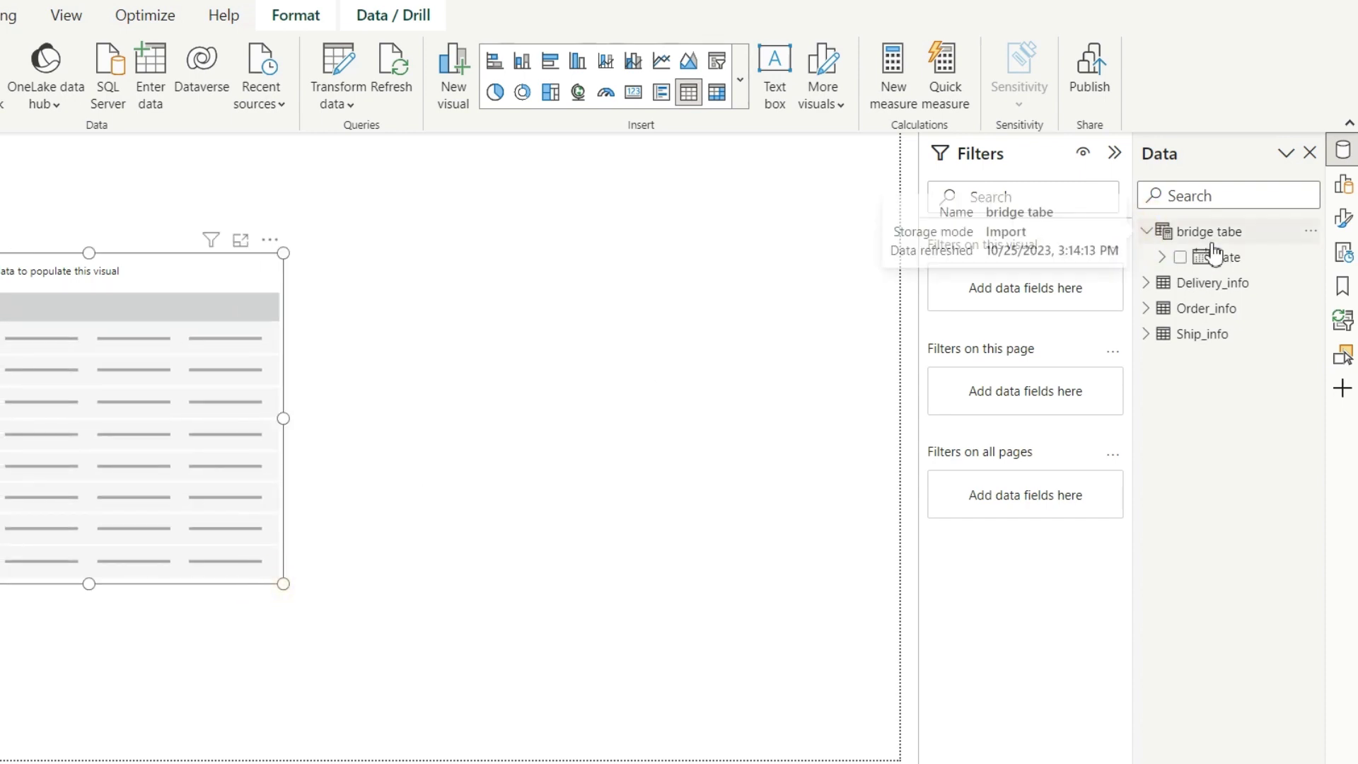
pyautogui.click(1163, 259)
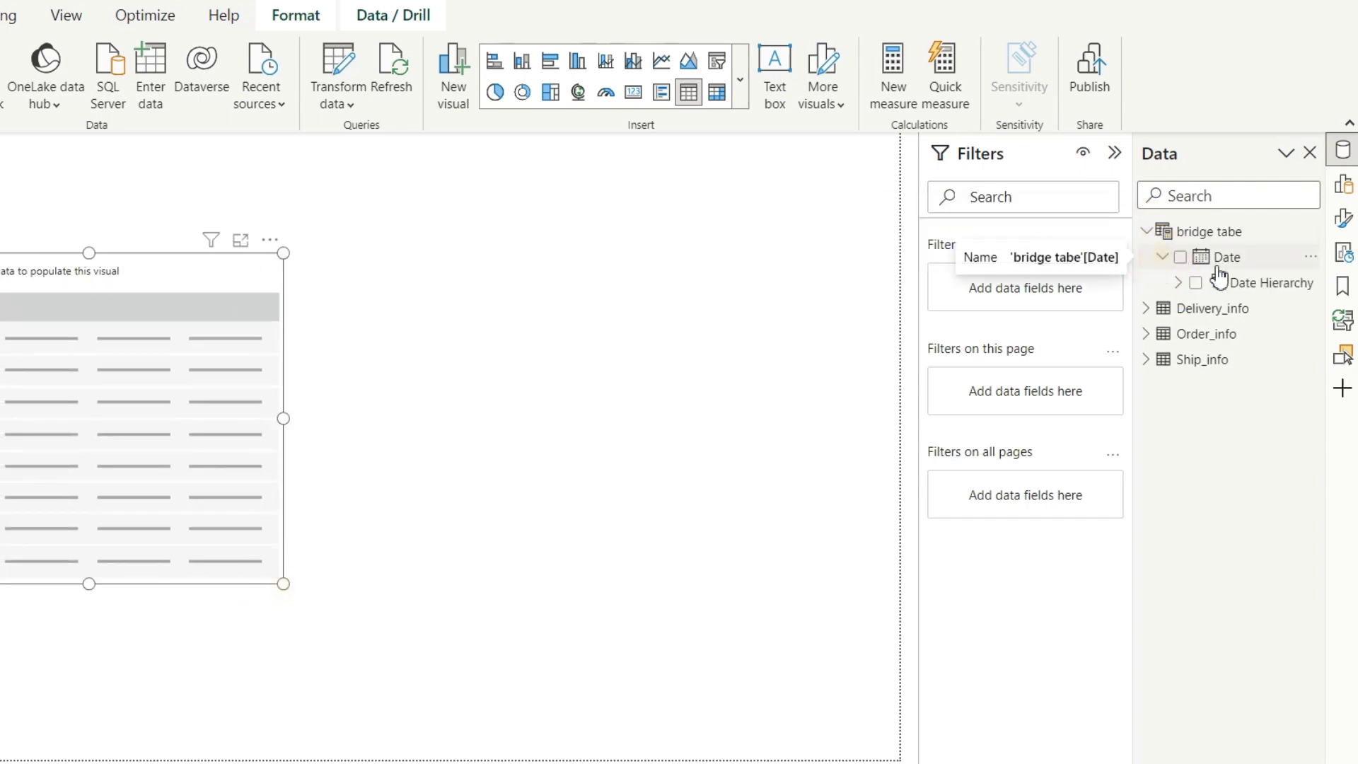
pyautogui.click(1179, 283)
pyautogui.click(1213, 385)
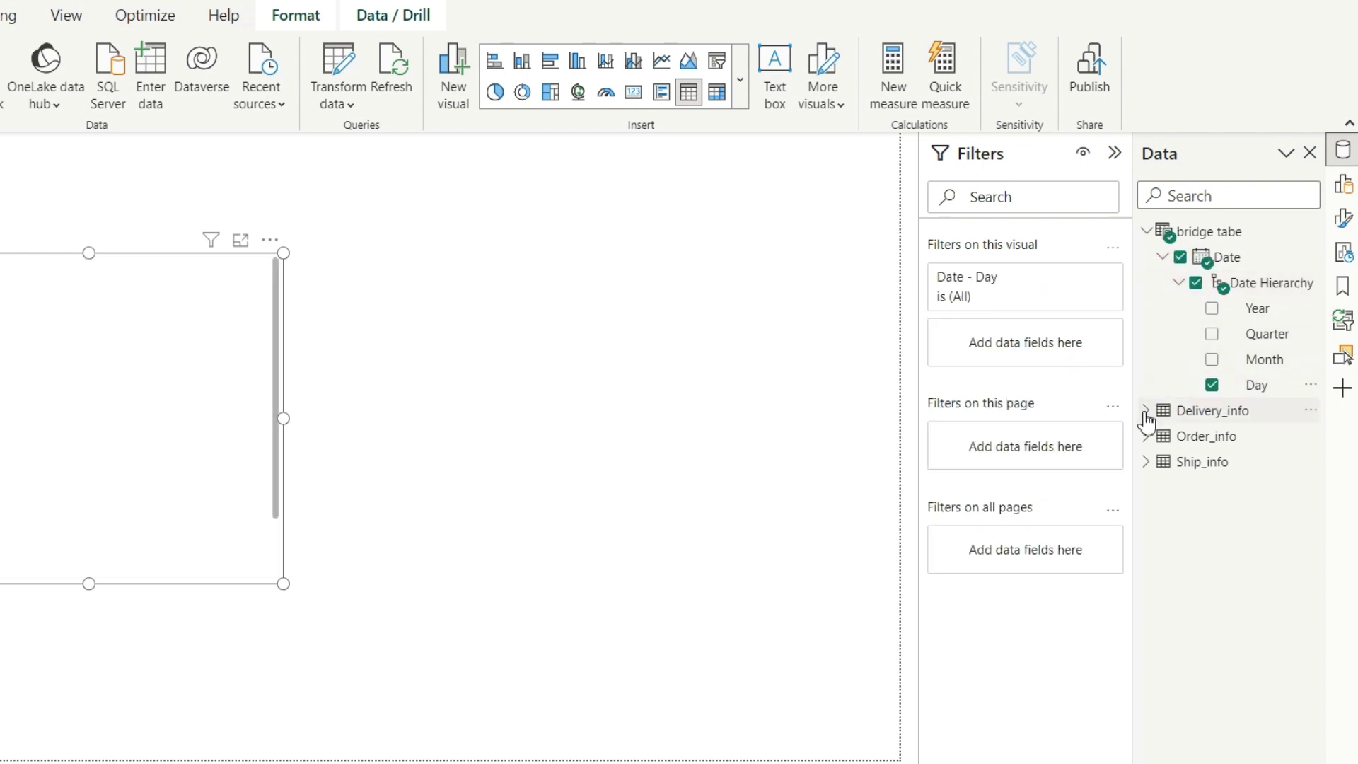
pyautogui.click(1148, 234)
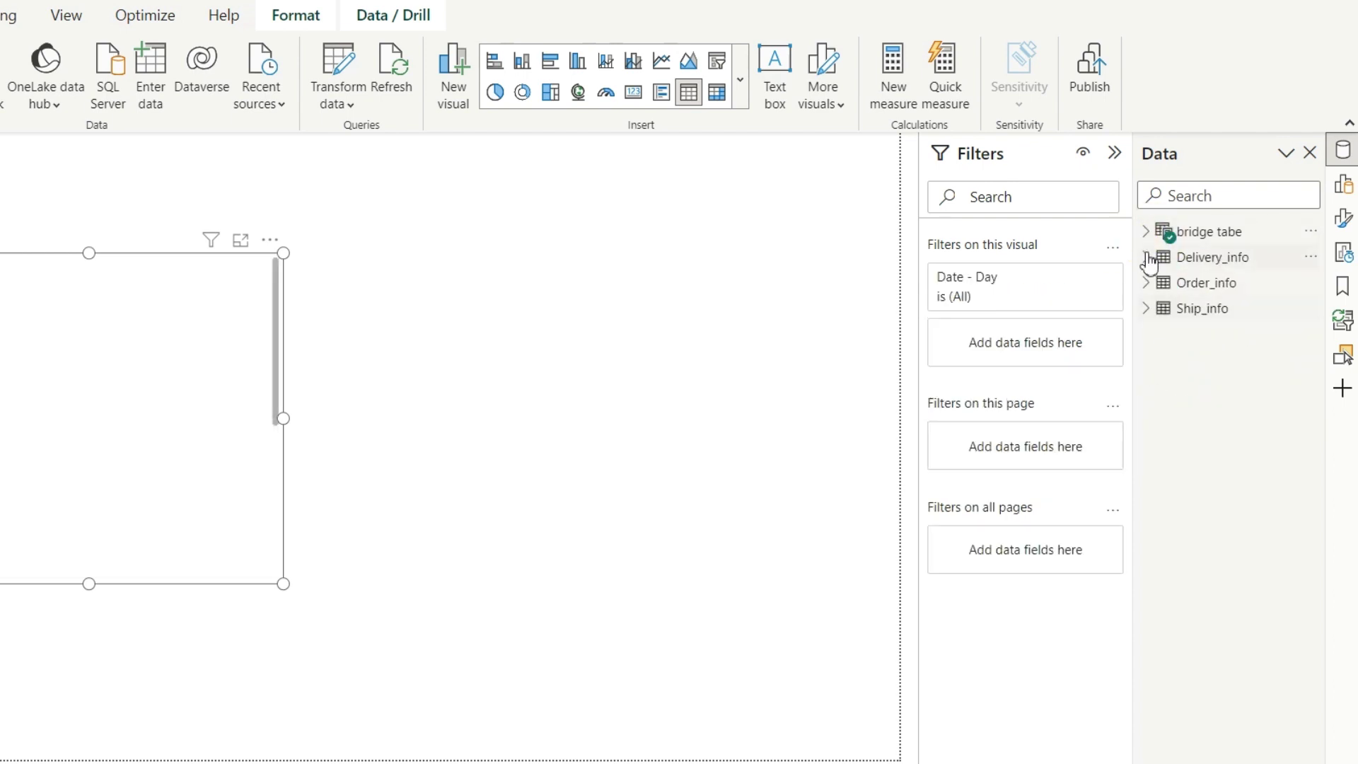
# Add Delivered Quantity, Ordered Quantity and Shipped Quantity to the table visual and enlarge it to fit all columns.
pyautogui.click(1147, 258)
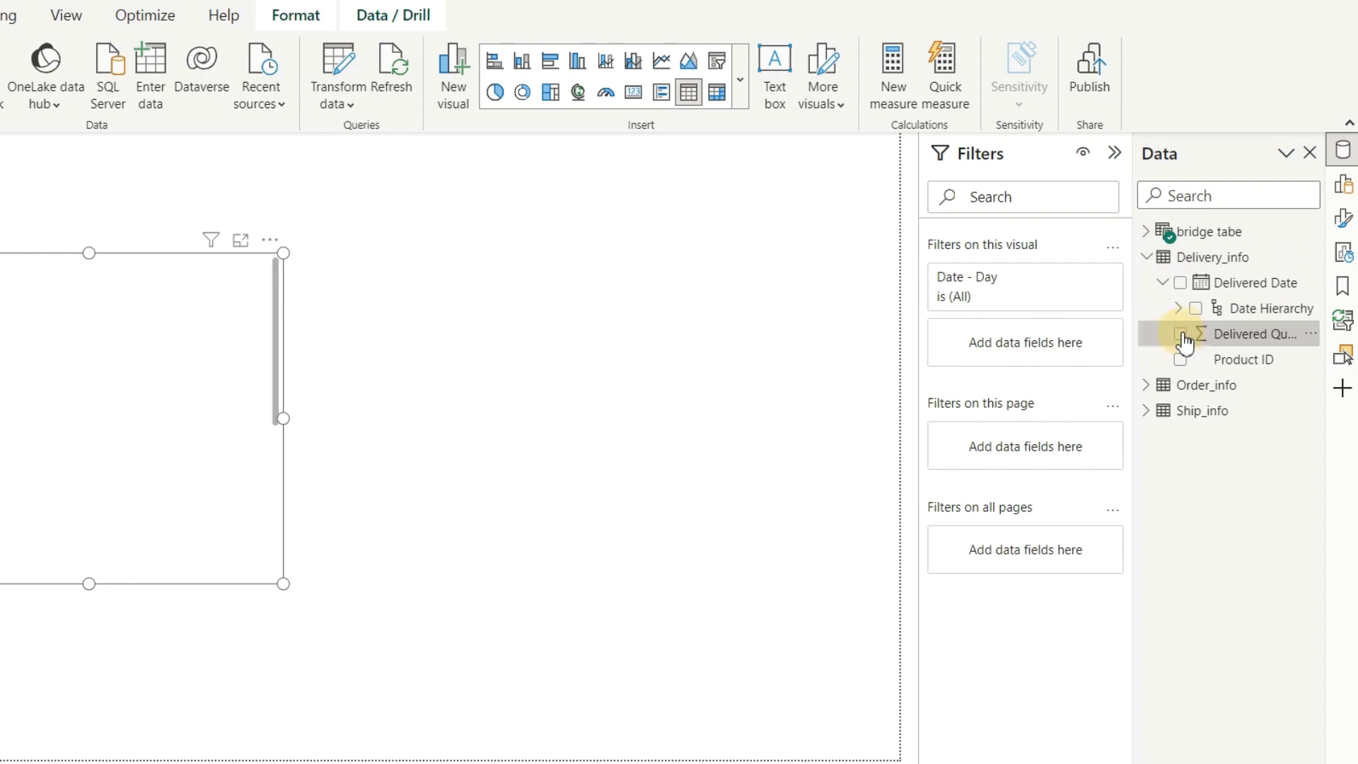
pyautogui.click(1180, 334)
pyautogui.click(1147, 385)
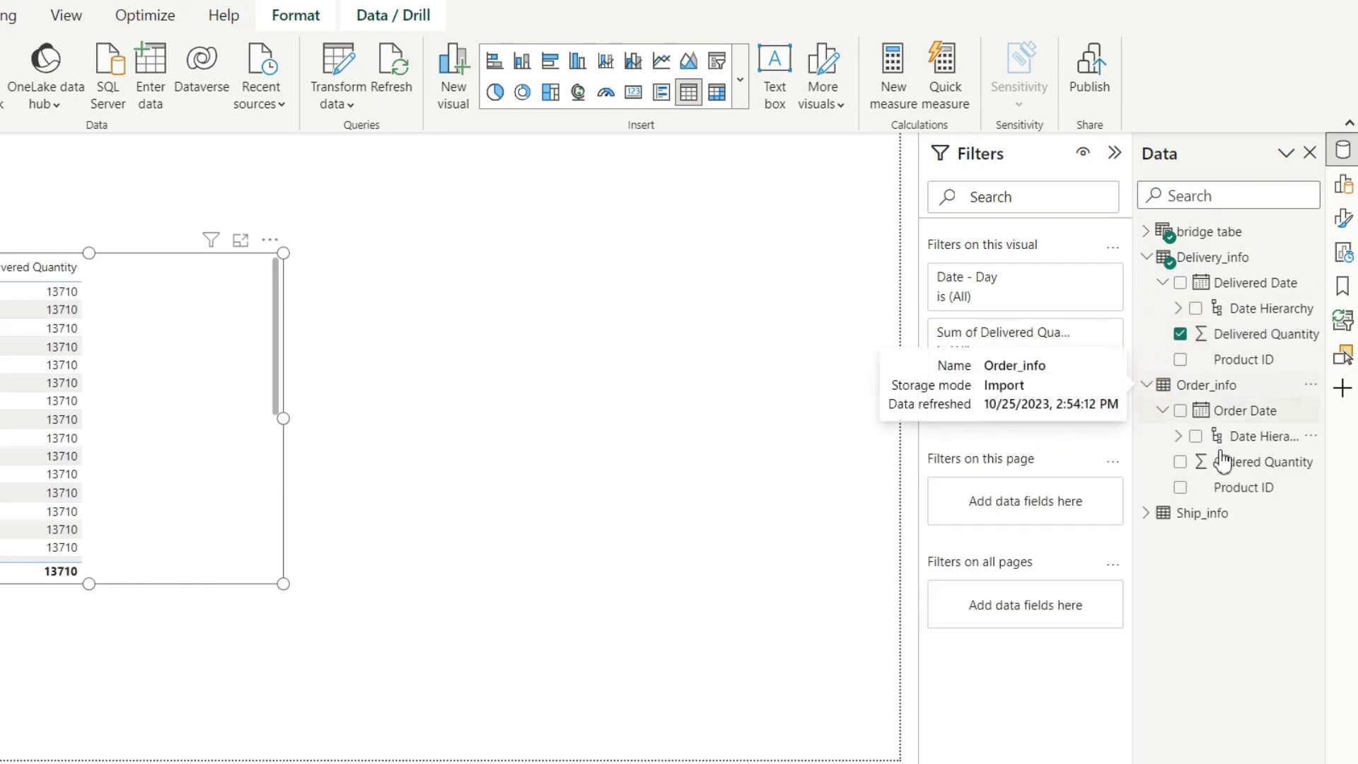
pyautogui.click(1180, 462)
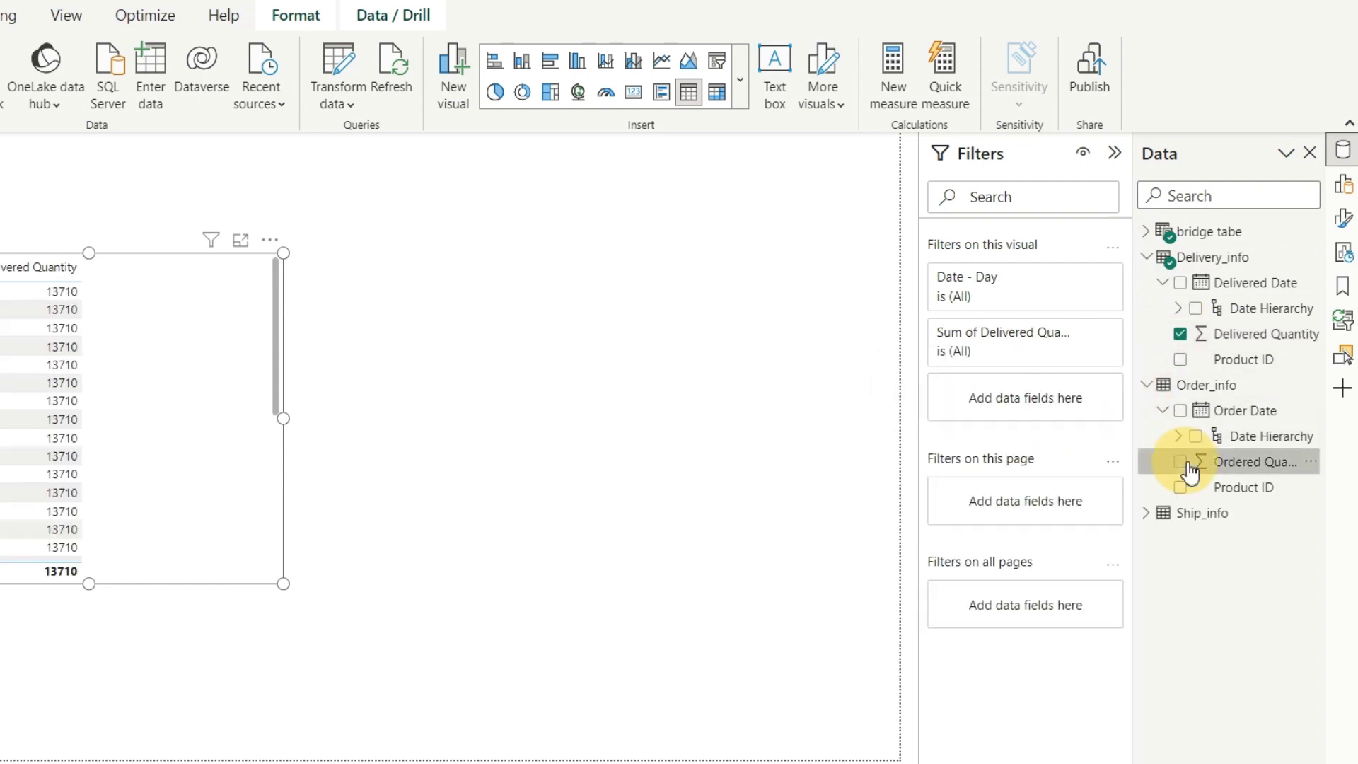
pyautogui.click(1147, 513)
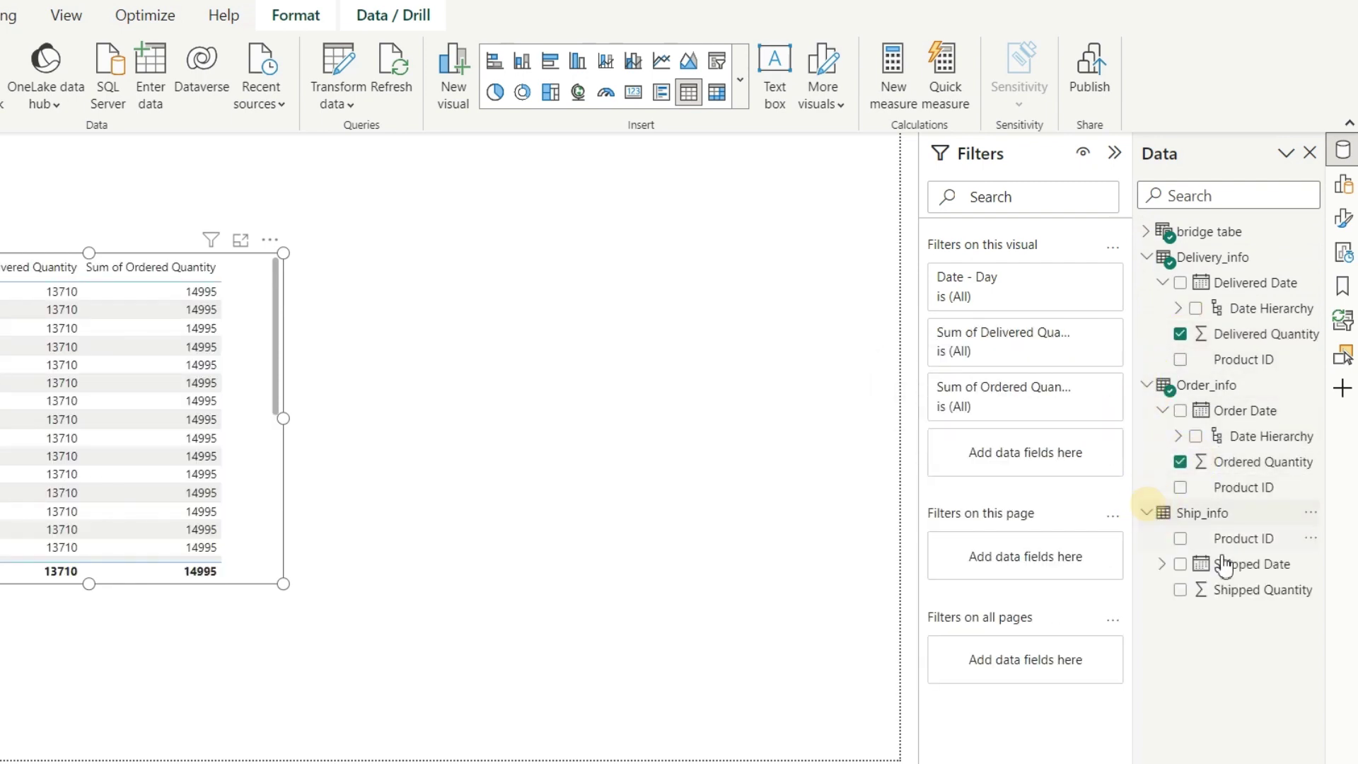
pyautogui.click(1180, 590)
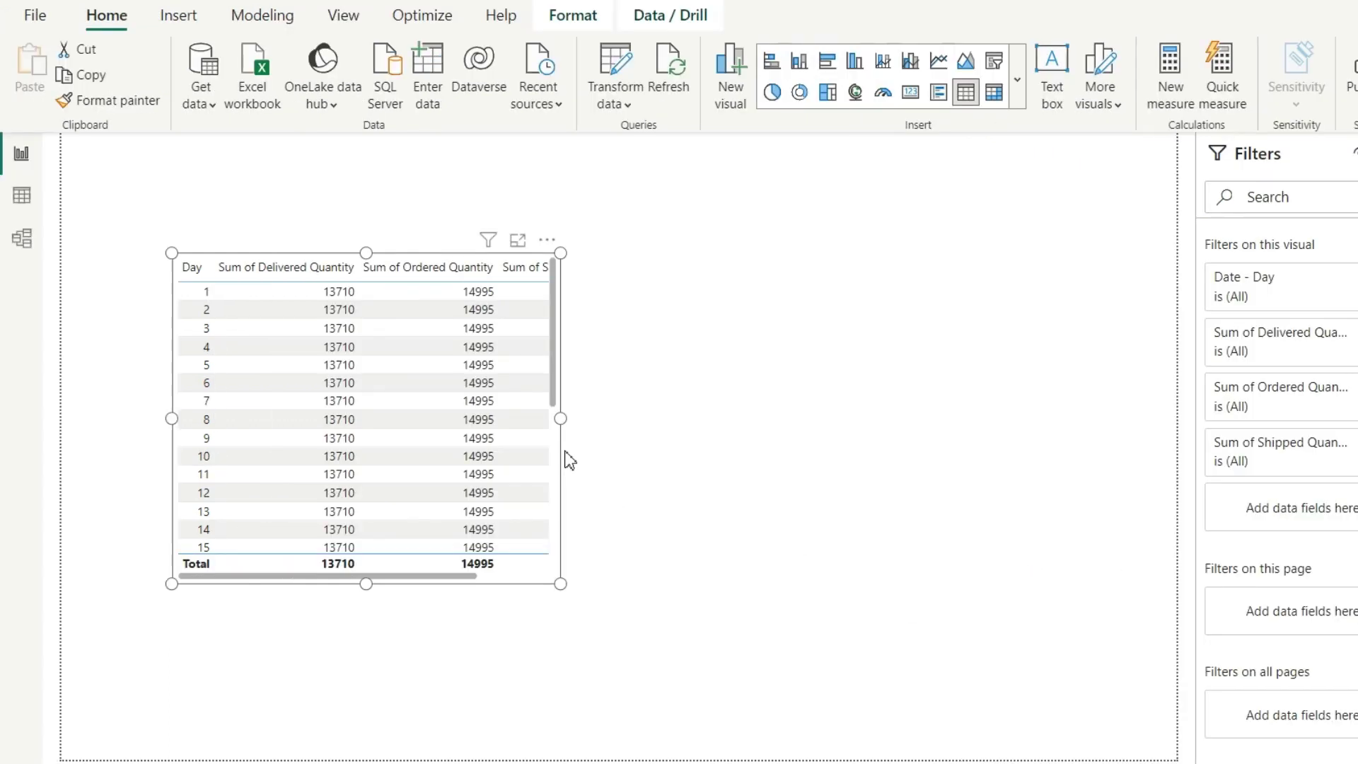
pyautogui.moveTo(560, 584); pyautogui.dragTo(662, 671)
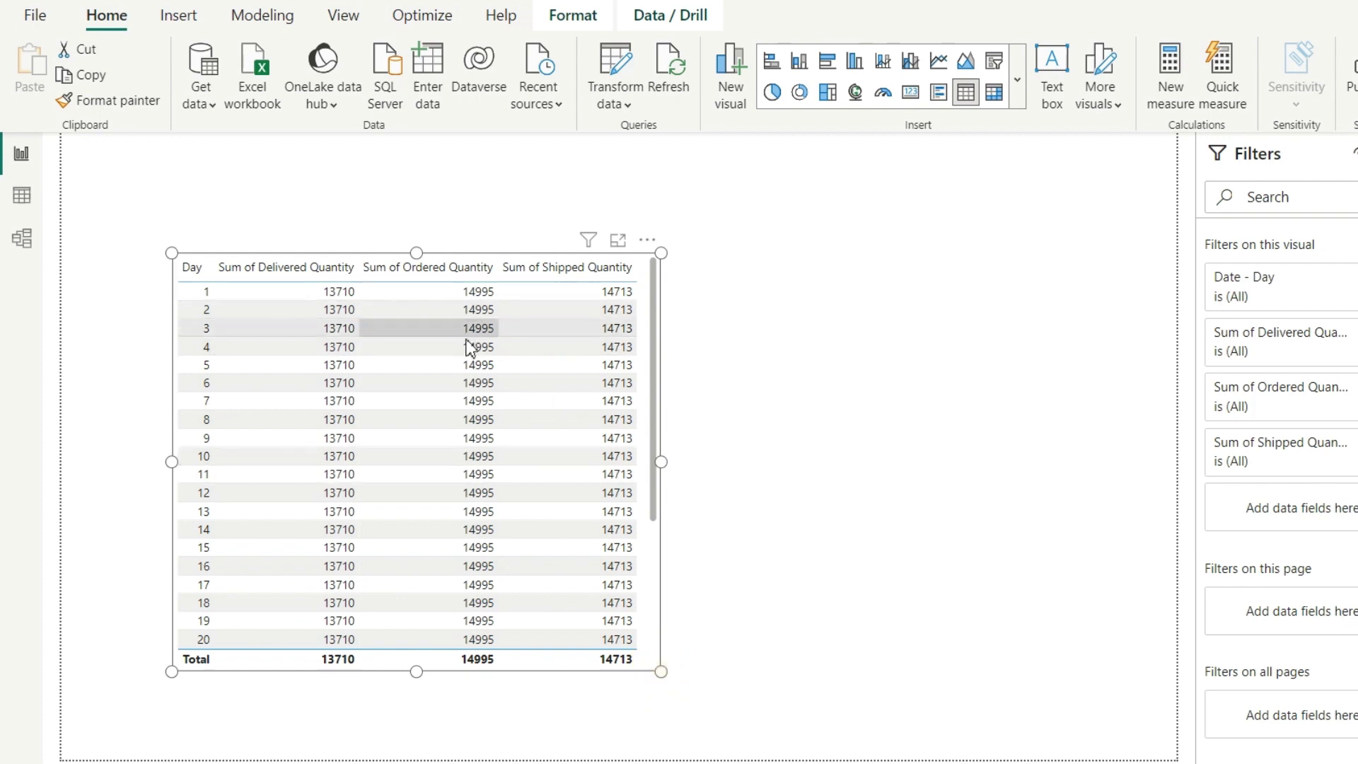
# Open the data model diagram, place bridge tabe below the Order_info and Ship_info tables, and collapse the properties pane.
pyautogui.click(52, 231)
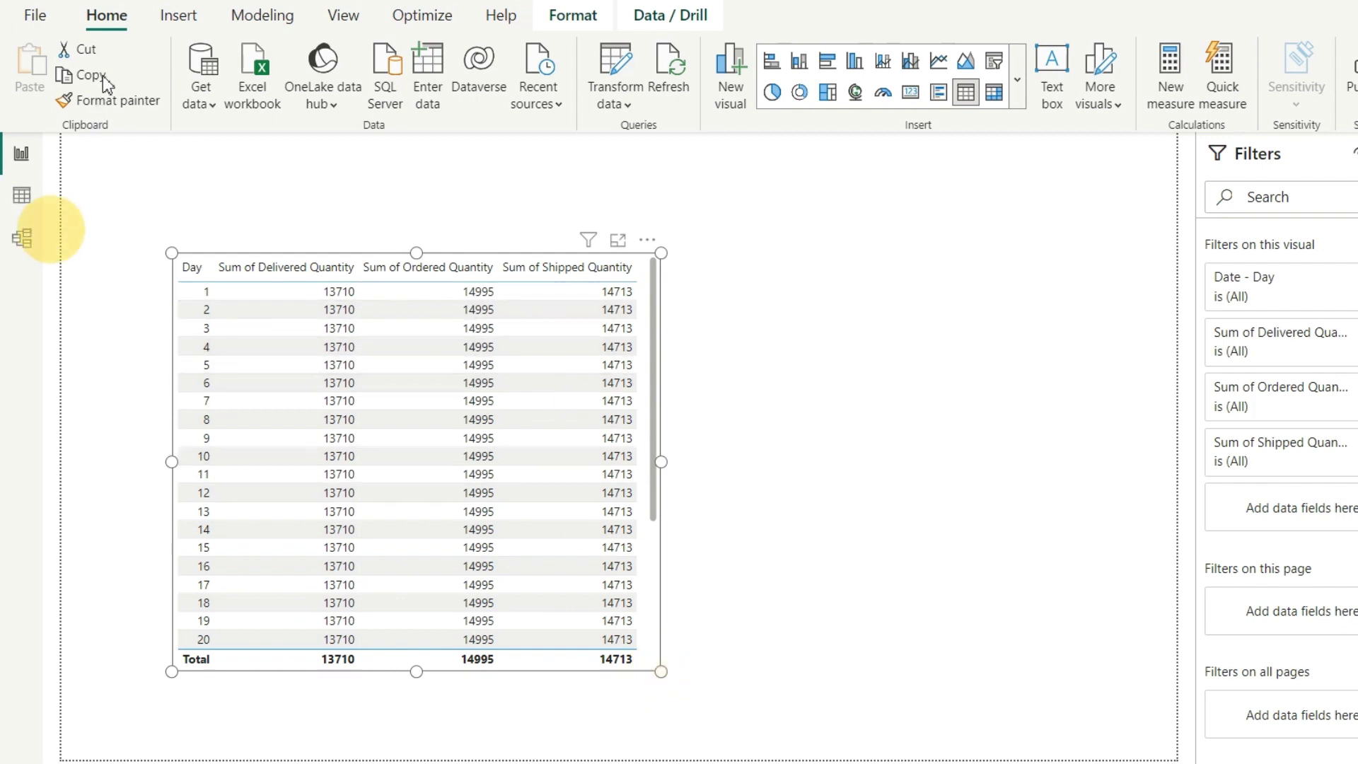
pyautogui.click(106, 74)
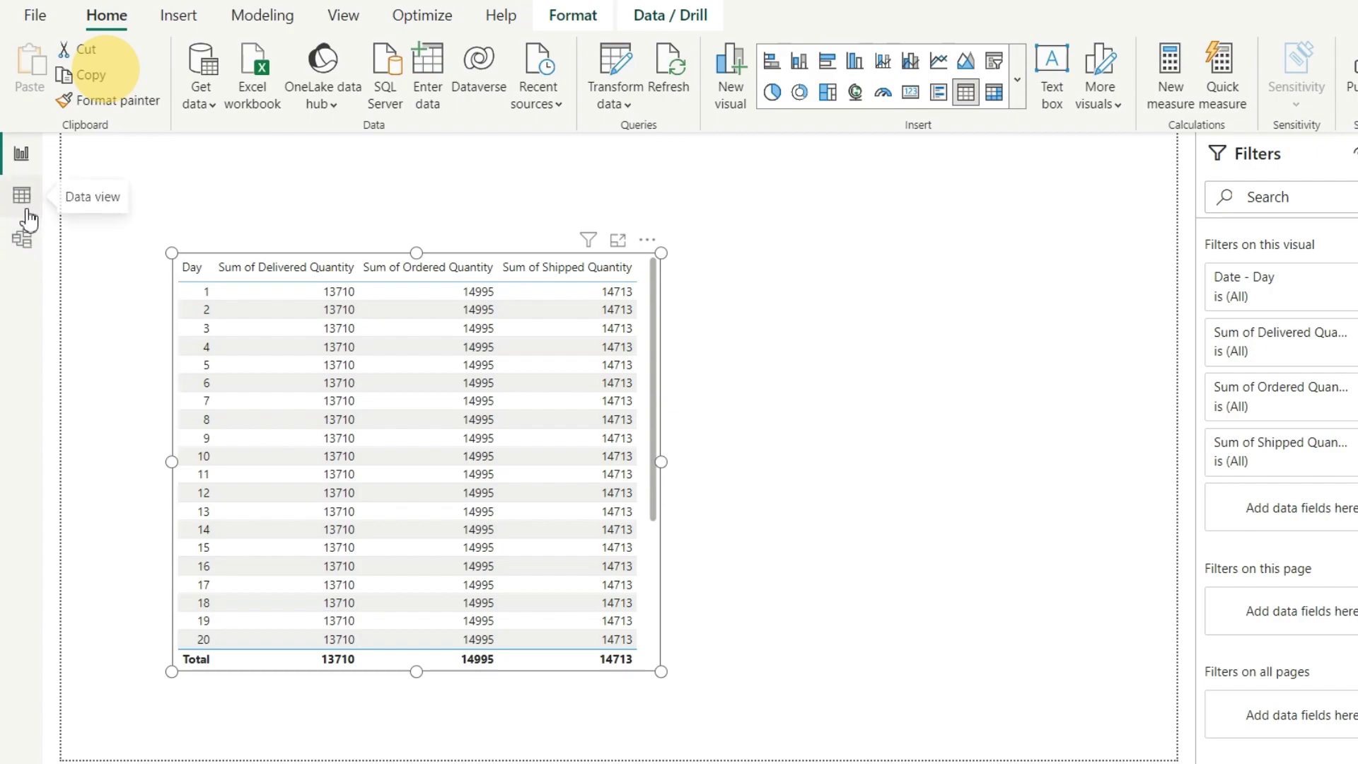
pyautogui.click(22, 244)
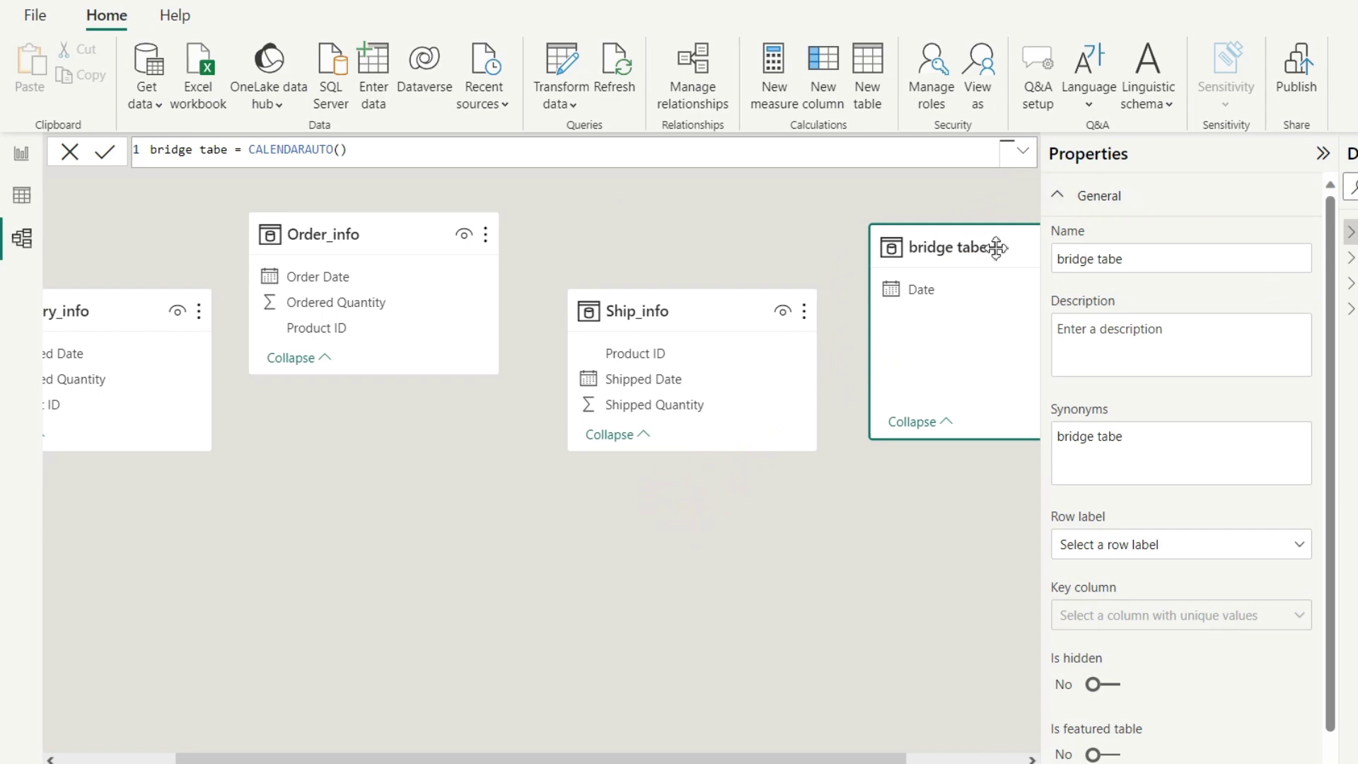
pyautogui.moveTo(994, 244); pyautogui.dragTo(649, 516)
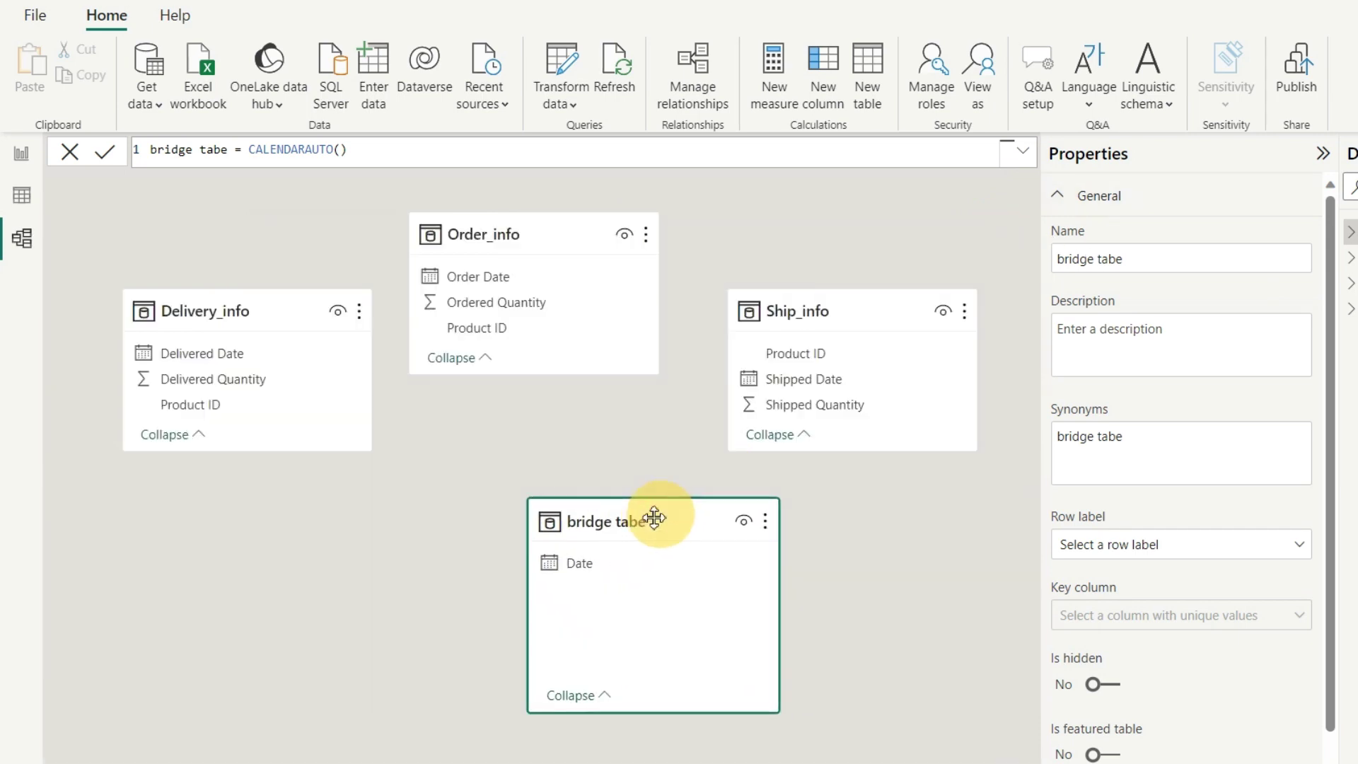
pyautogui.click(1316, 157)
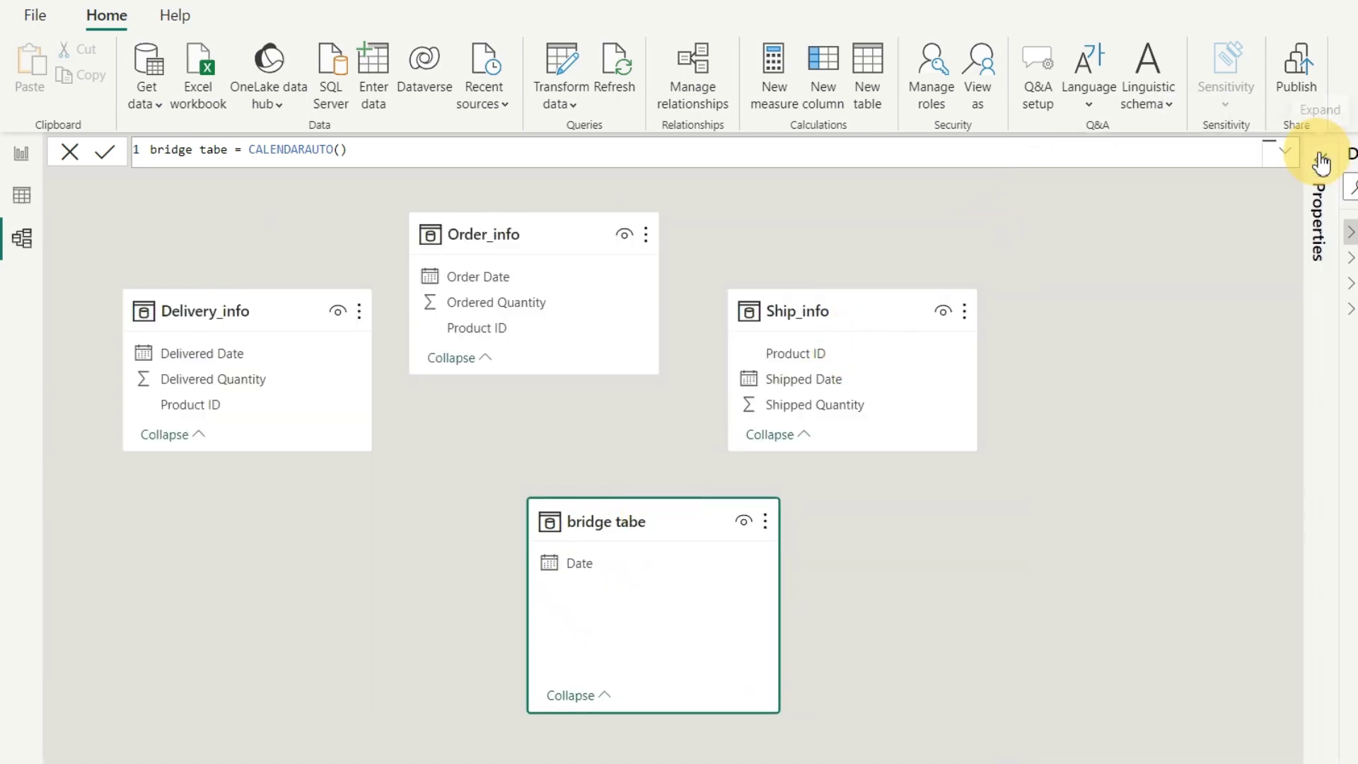
# Create an active many-to-one relationship from Delivered Date in Delivery_info to Date in bridge tabe, with single cross filter direction.
pyautogui.click(713, 80)
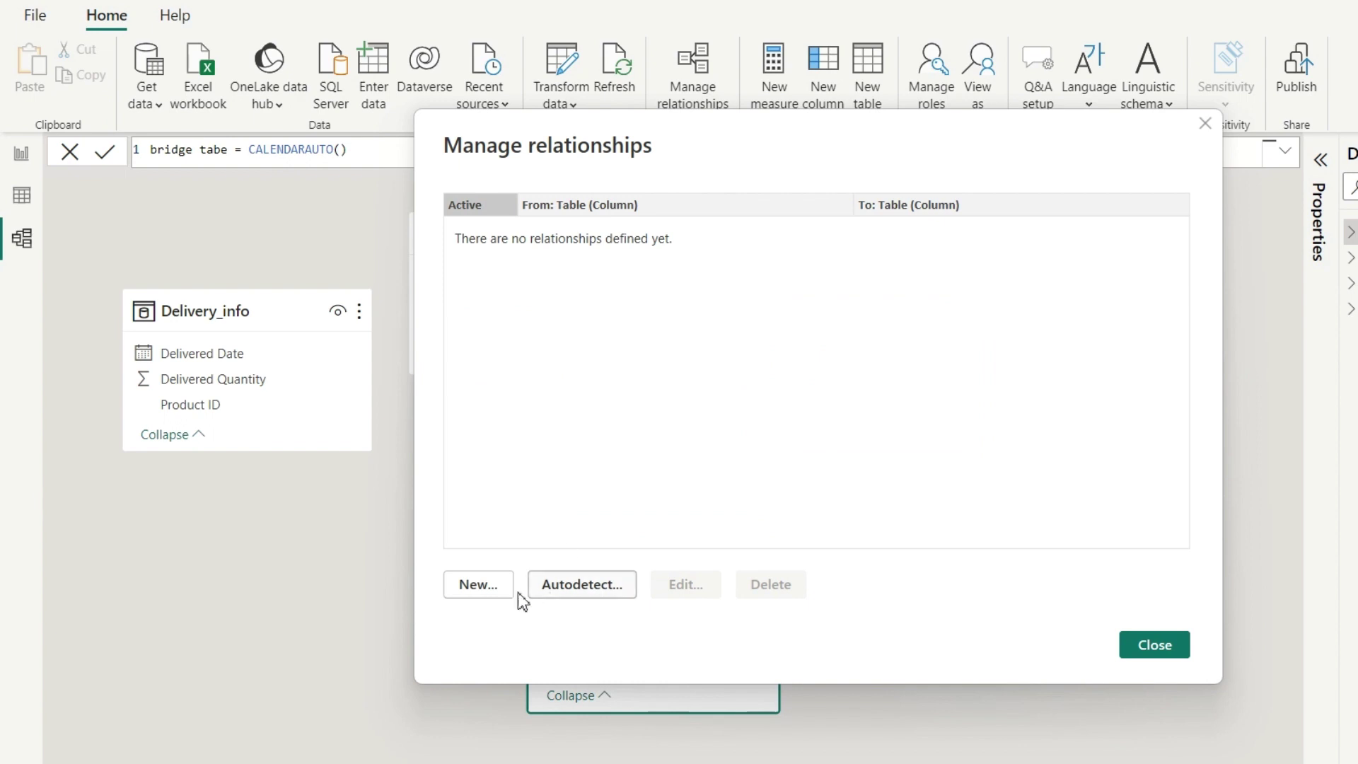
pyautogui.click(496, 595)
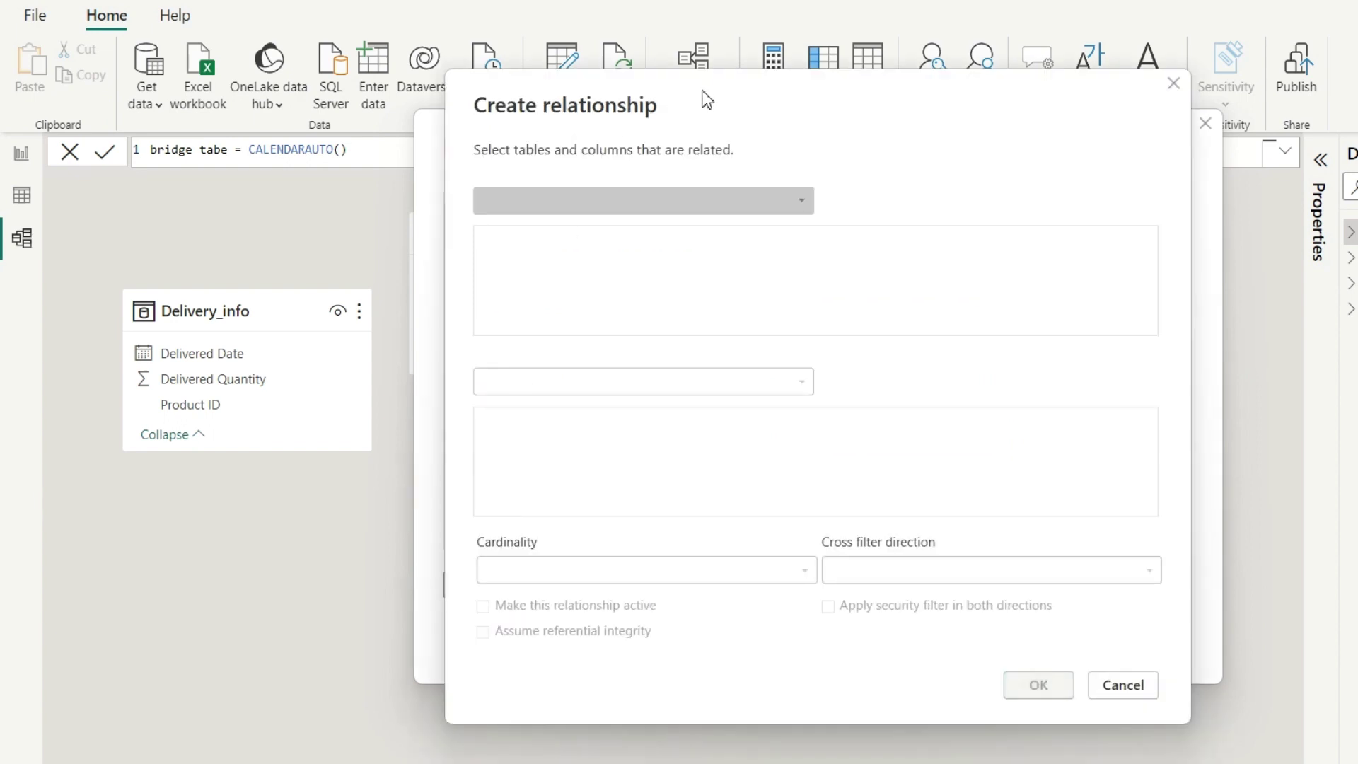
pyautogui.click(692, 204)
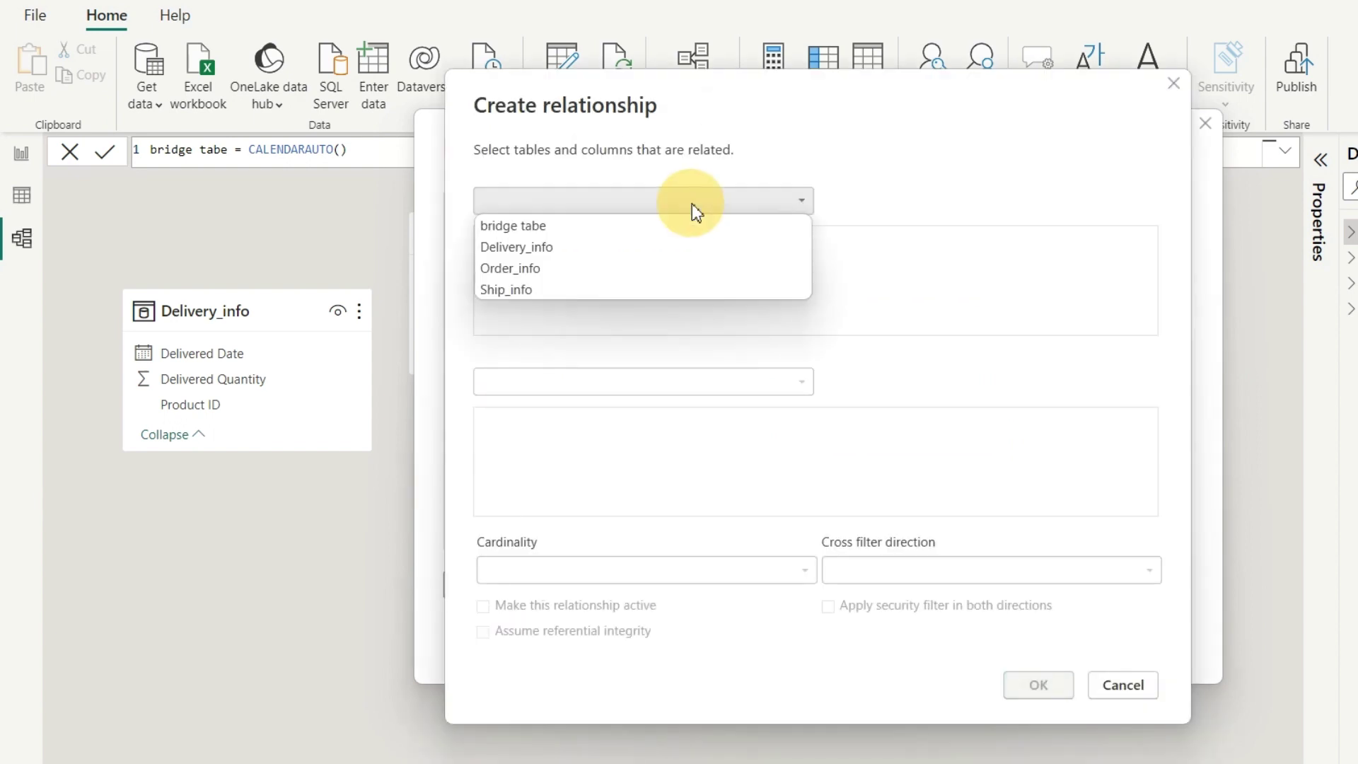
pyautogui.click(542, 247)
pyautogui.click(634, 381)
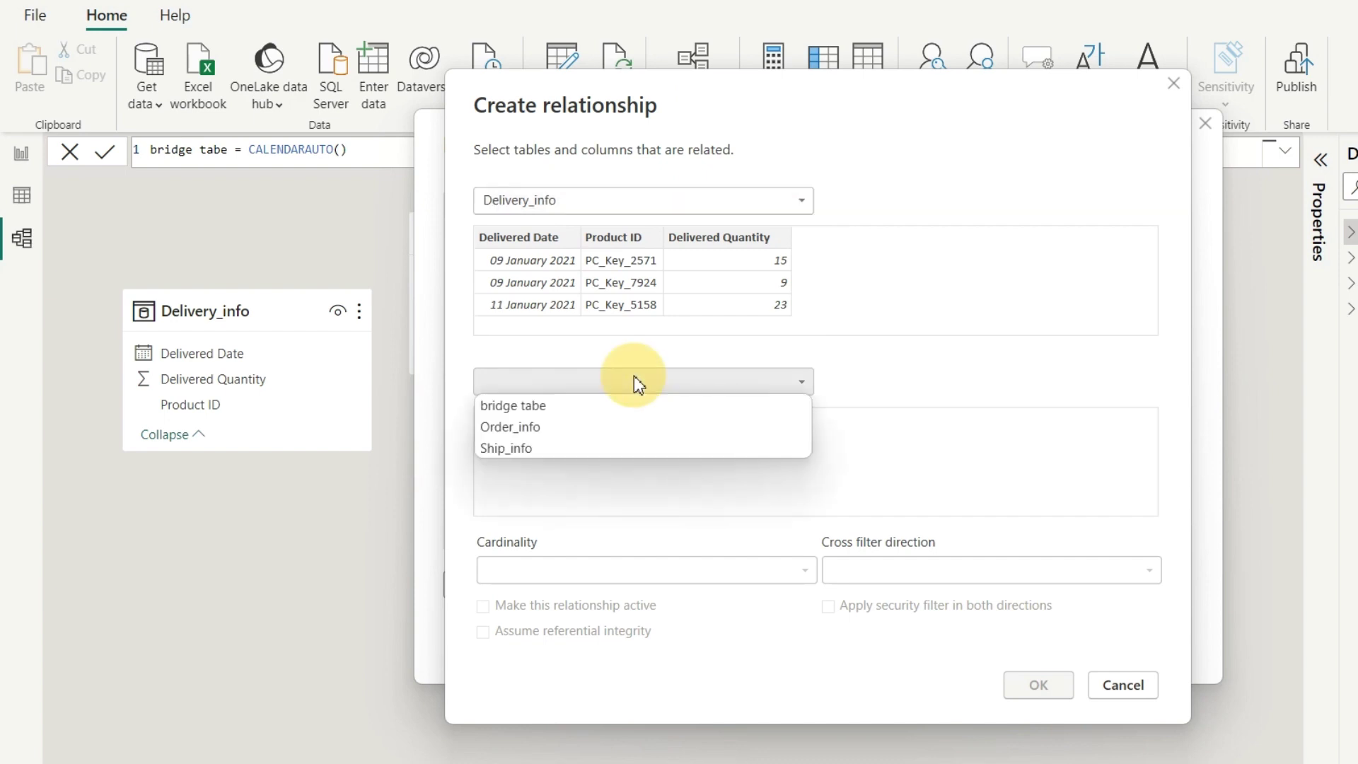
pyautogui.click(556, 406)
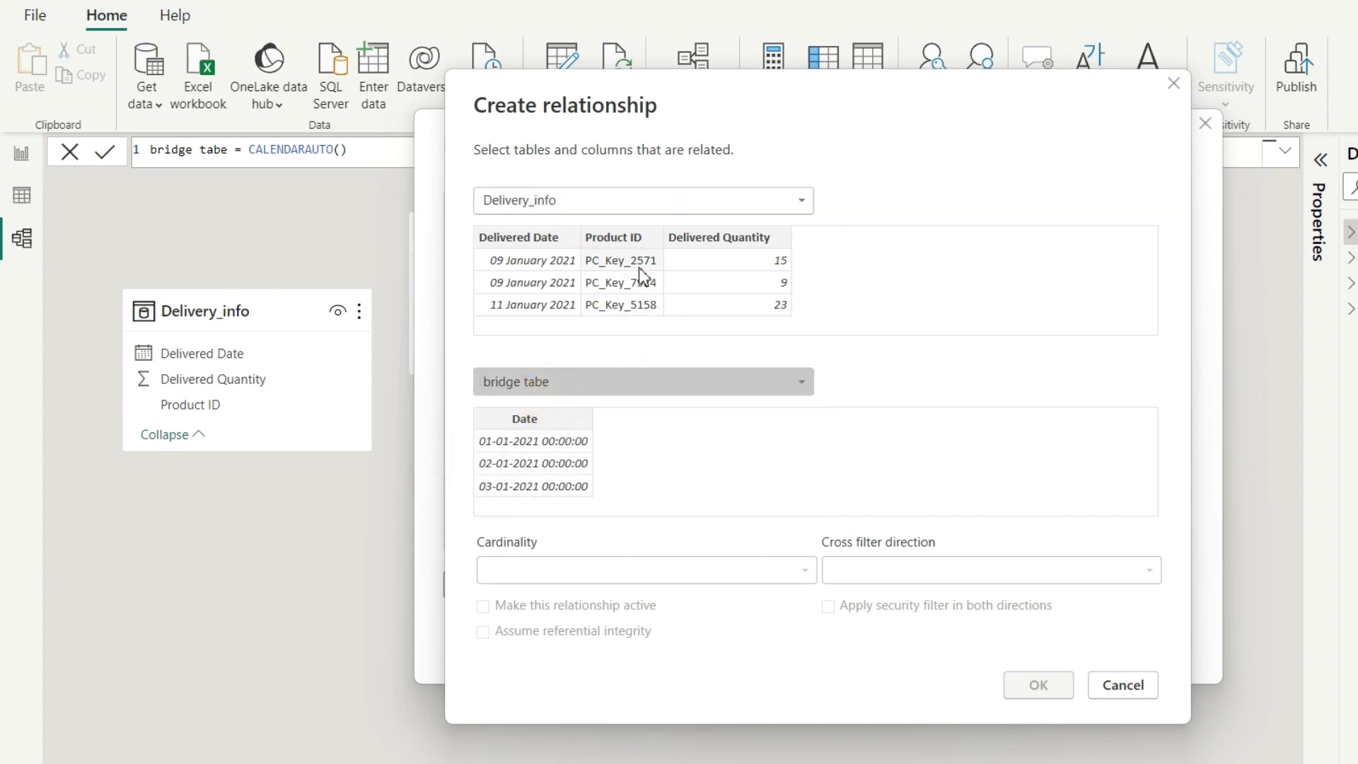
pyautogui.click(554, 236)
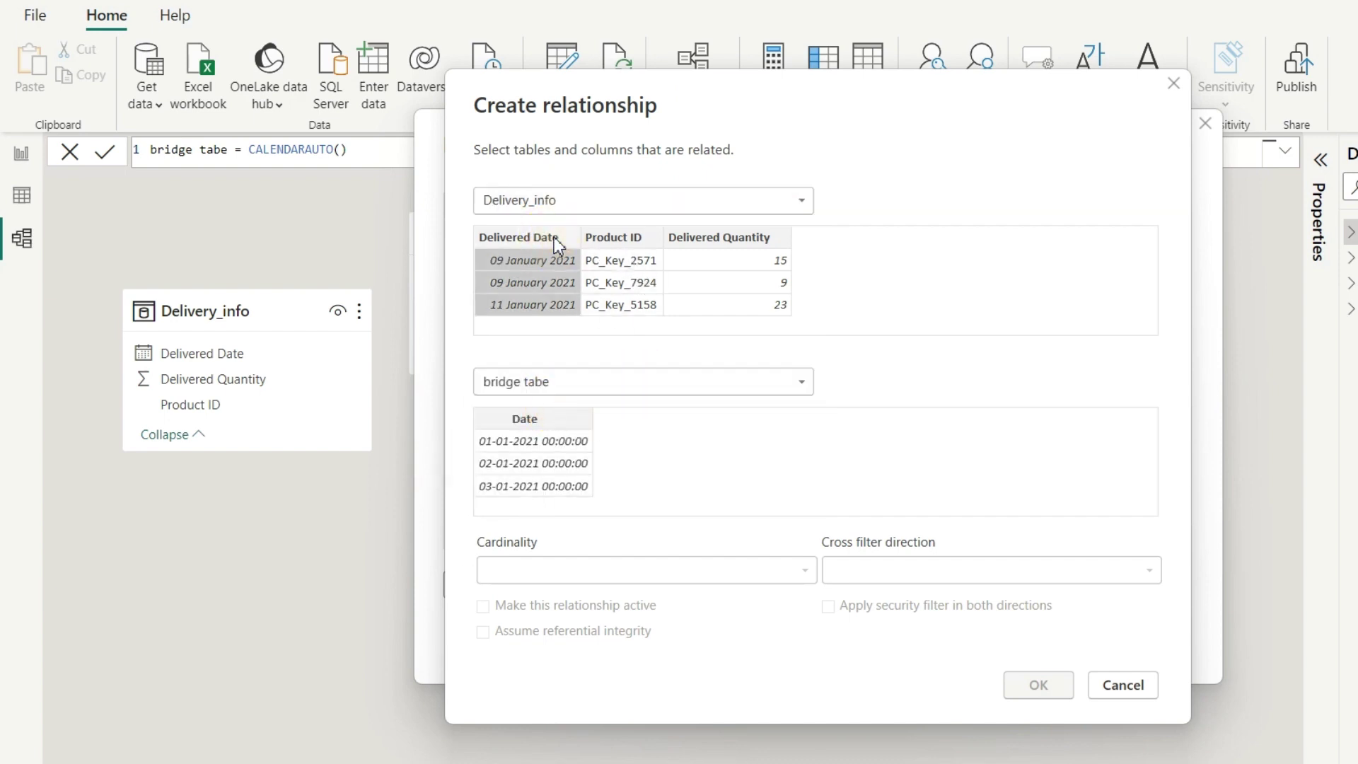
pyautogui.click(539, 423)
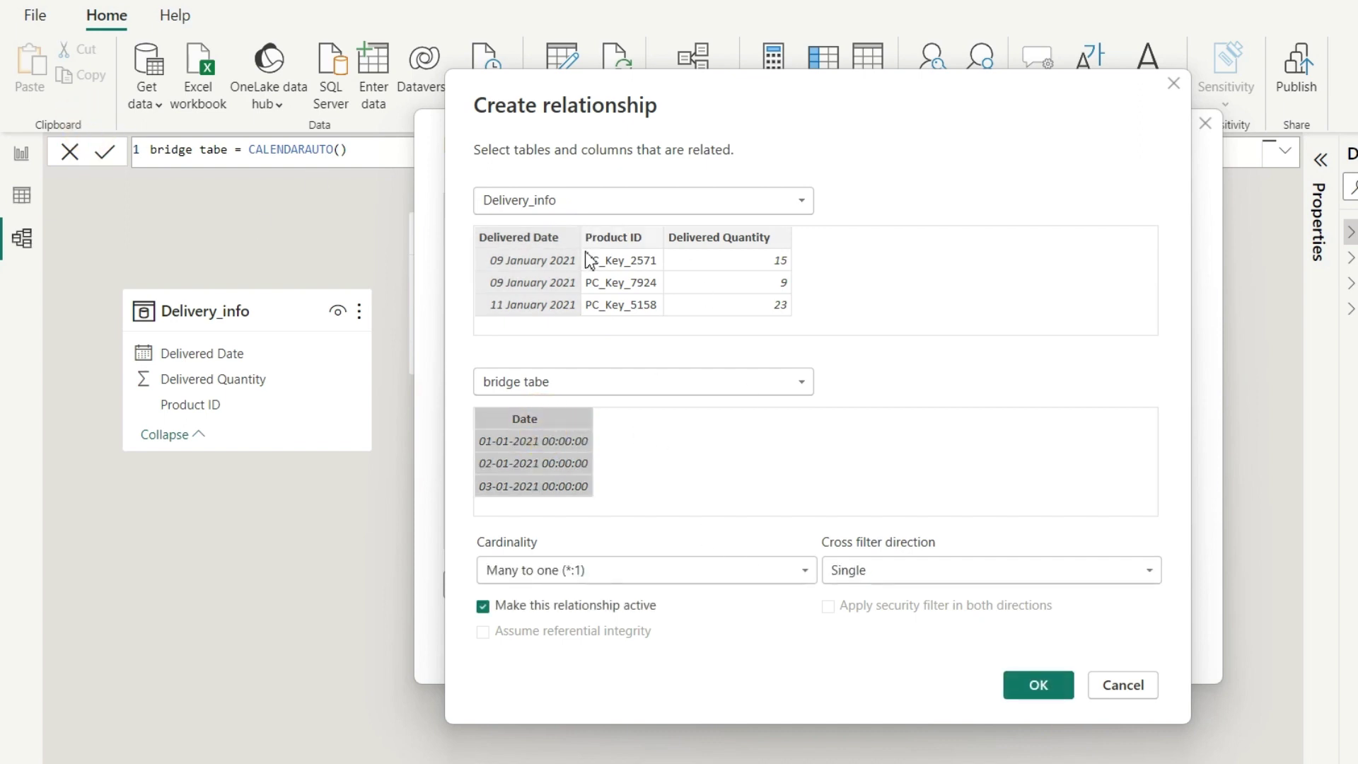
pyautogui.click(1032, 690)
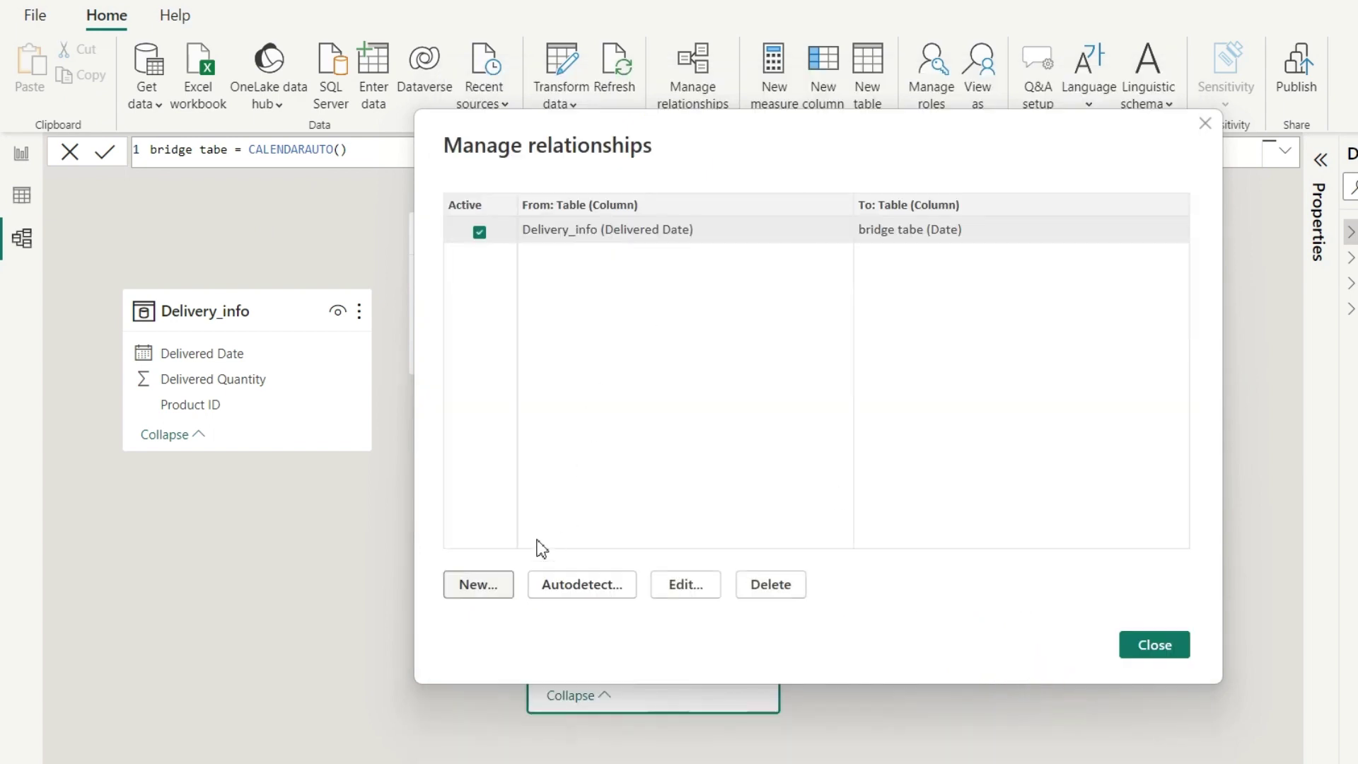
# Create an active many-to-one relationship from Order Date in Order_info to Date in bridge tabe, with single cross filter direction.
pyautogui.click(495, 582)
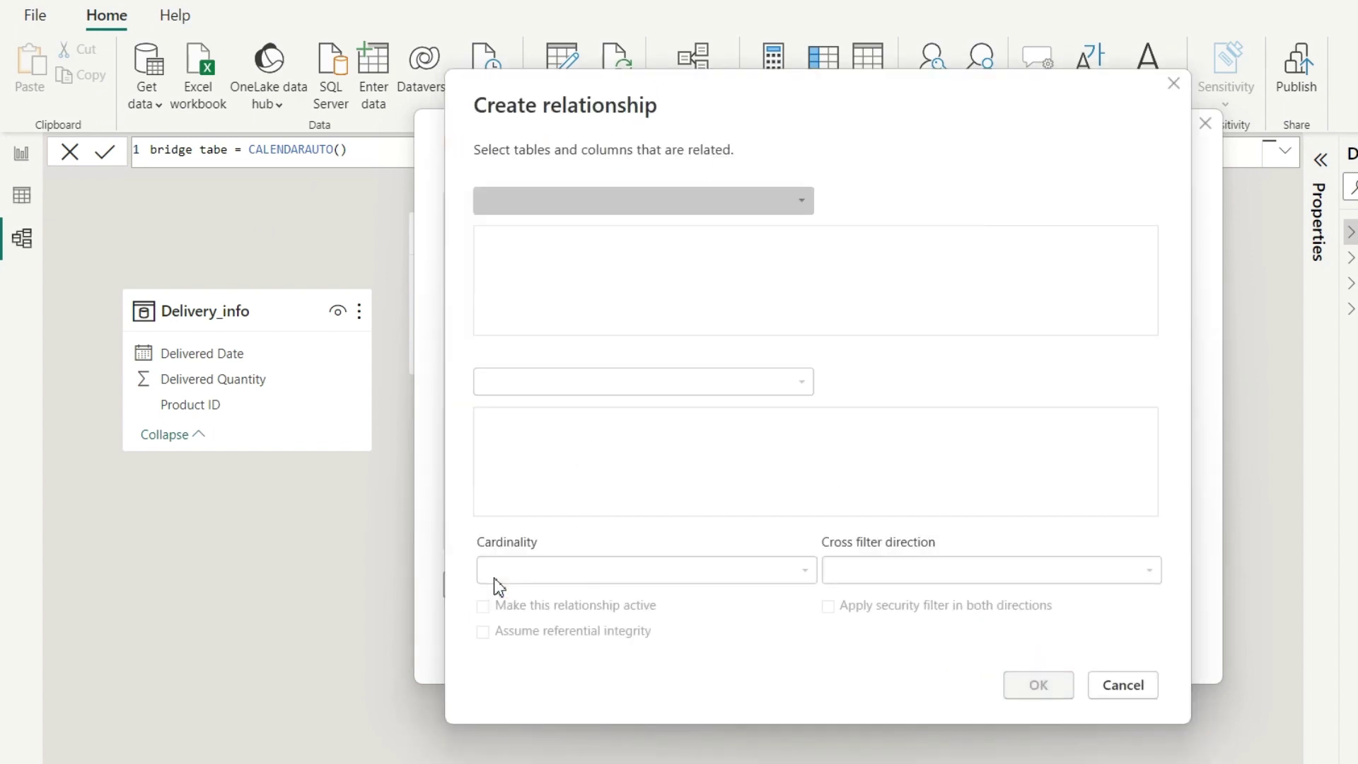
pyautogui.click(623, 201)
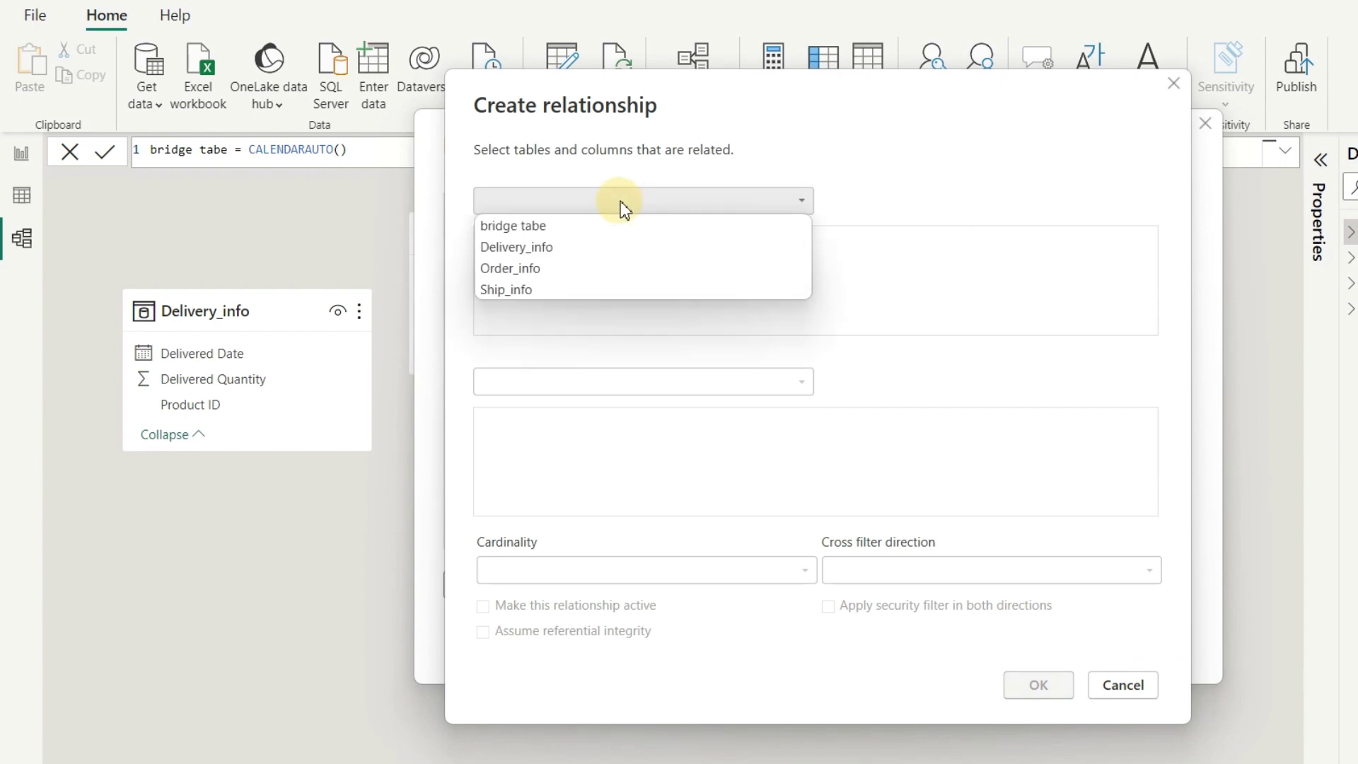
pyautogui.click(524, 268)
pyautogui.click(598, 382)
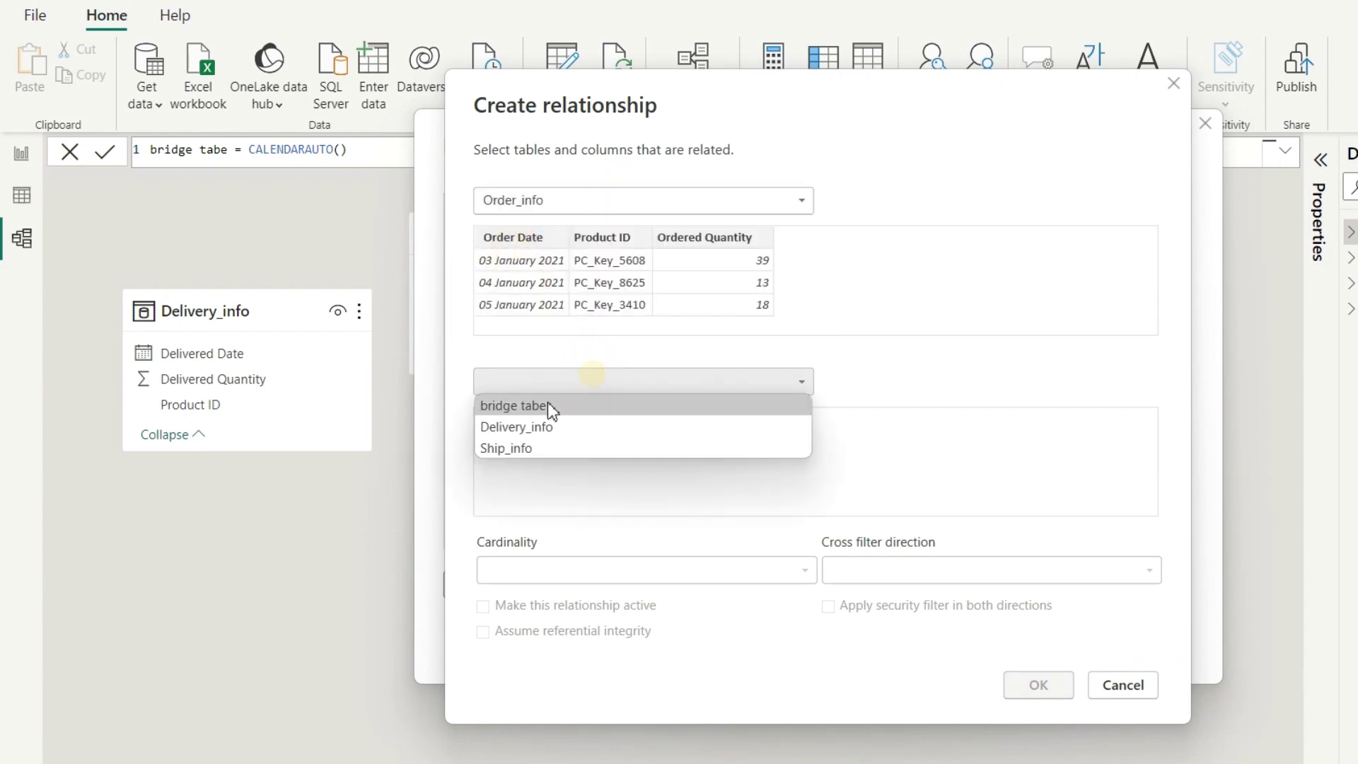
pyautogui.click(539, 405)
pyautogui.click(529, 238)
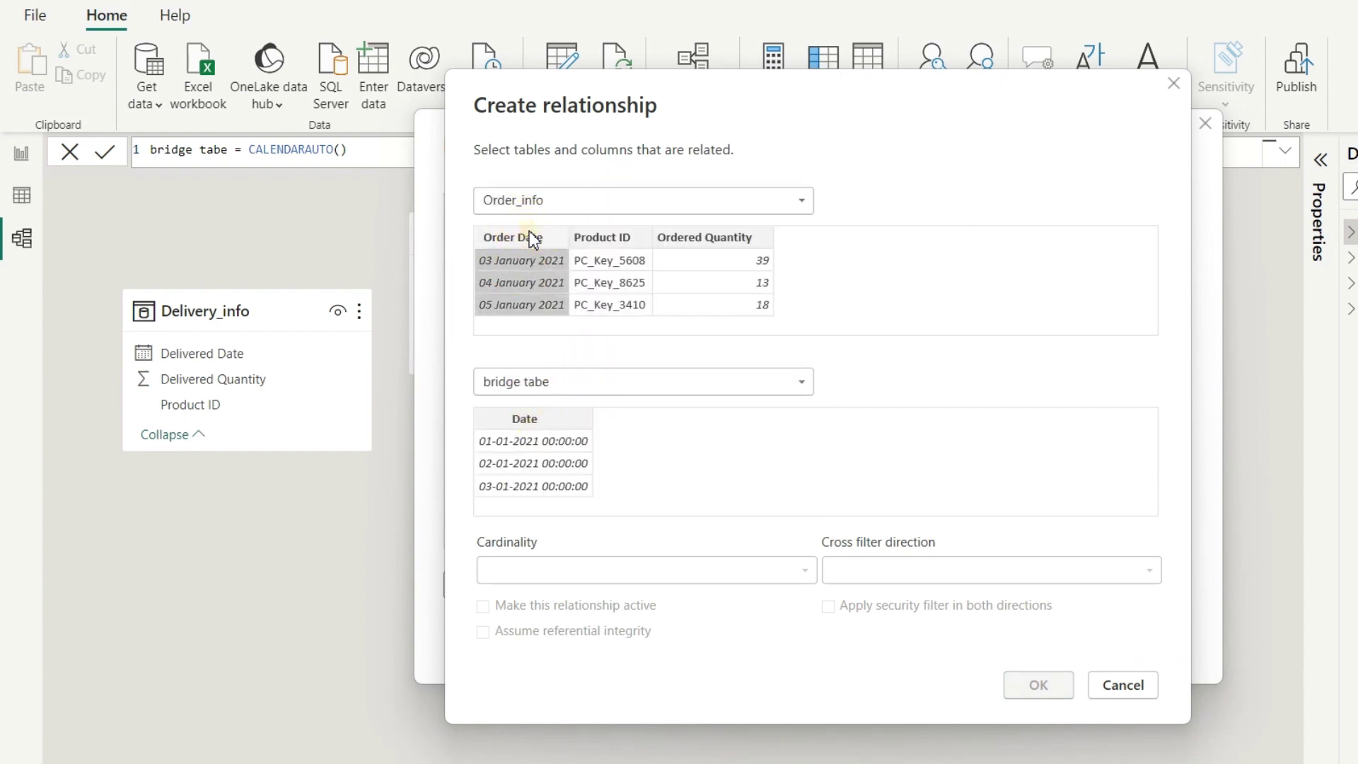
pyautogui.click(527, 416)
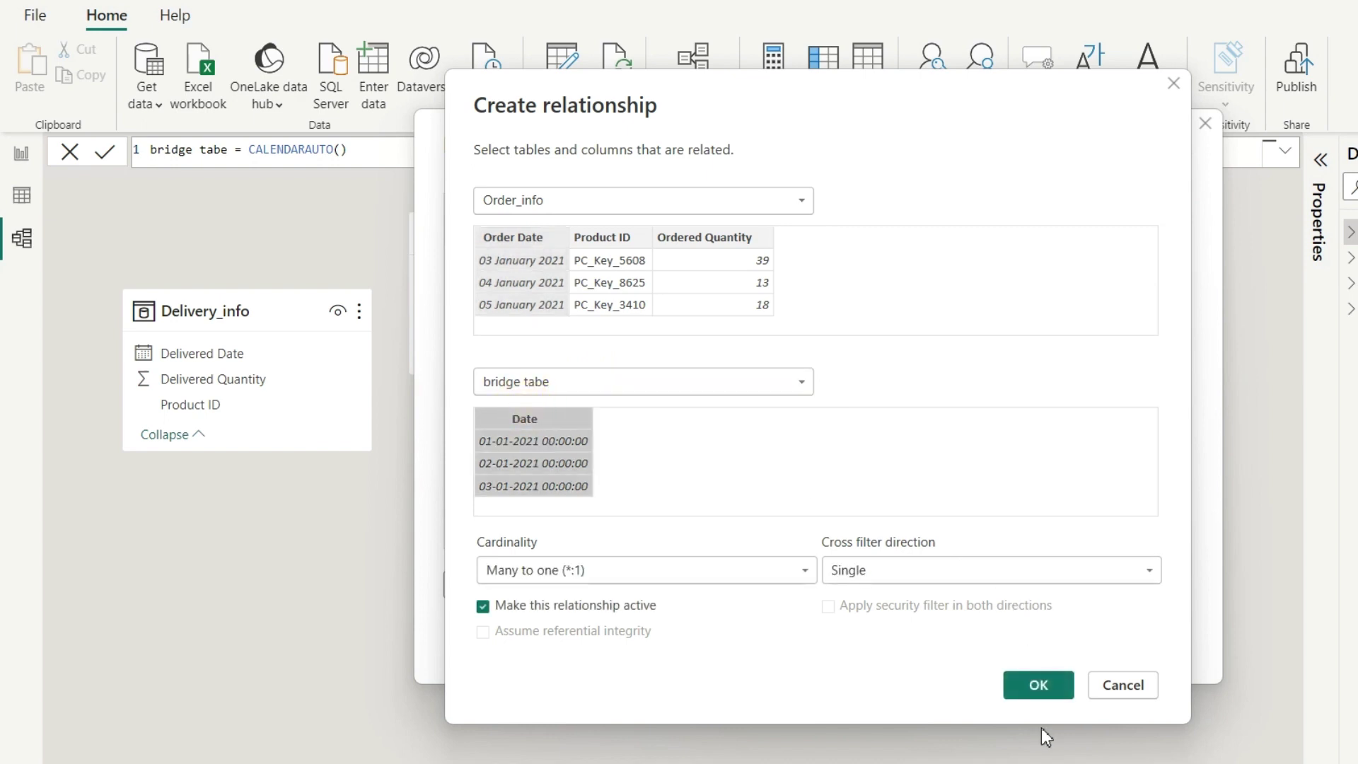
pyautogui.click(1032, 686)
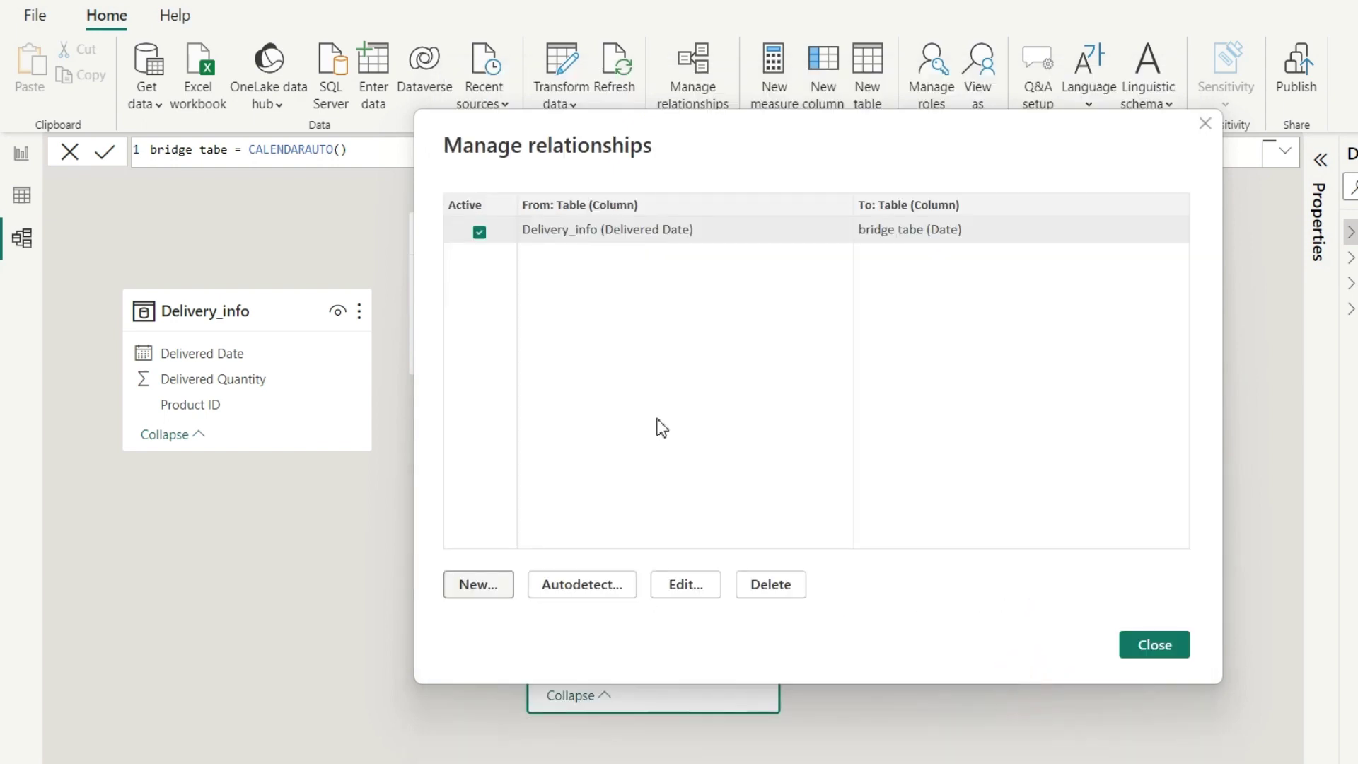
# Create an active many-to-one relationship from Shipped Date in Ship_info to Date in bridge tabe, and finish managing relationships.
pyautogui.click(478, 584)
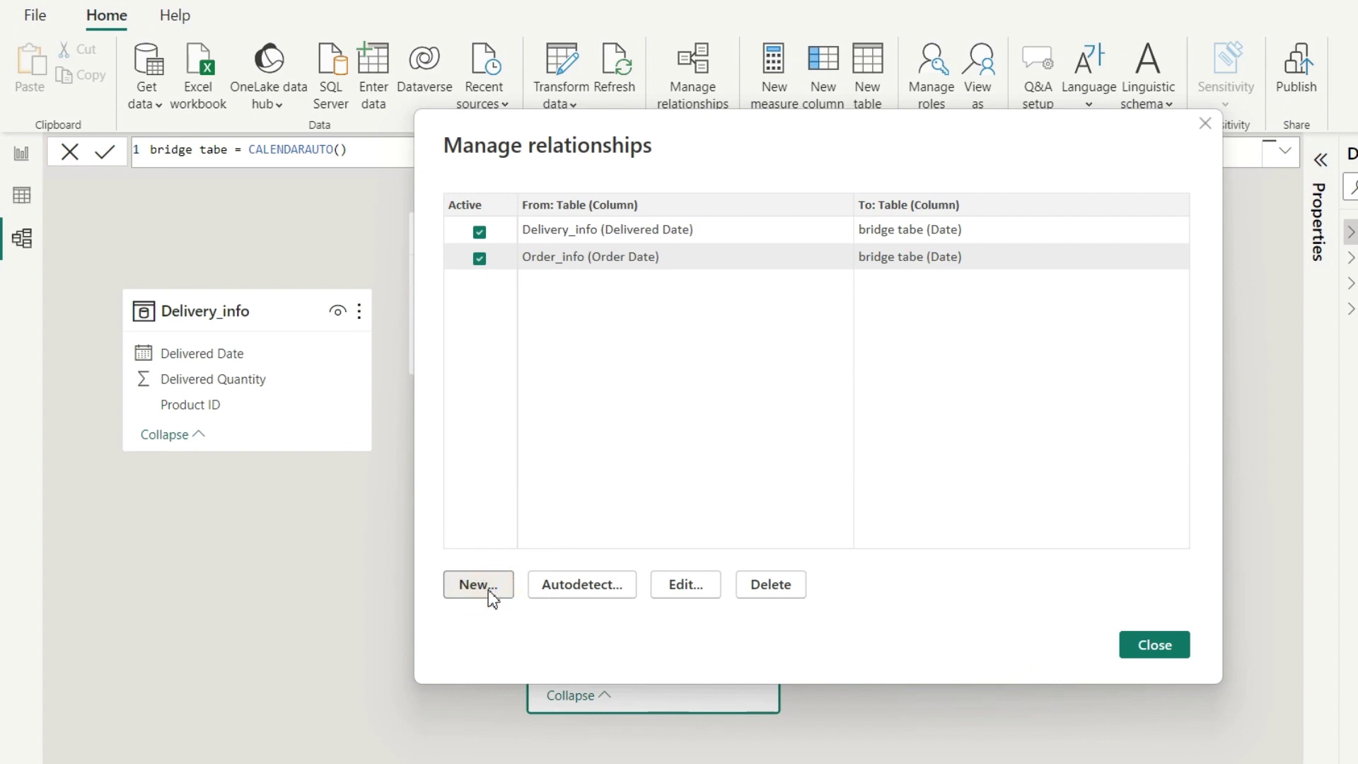
pyautogui.click(618, 205)
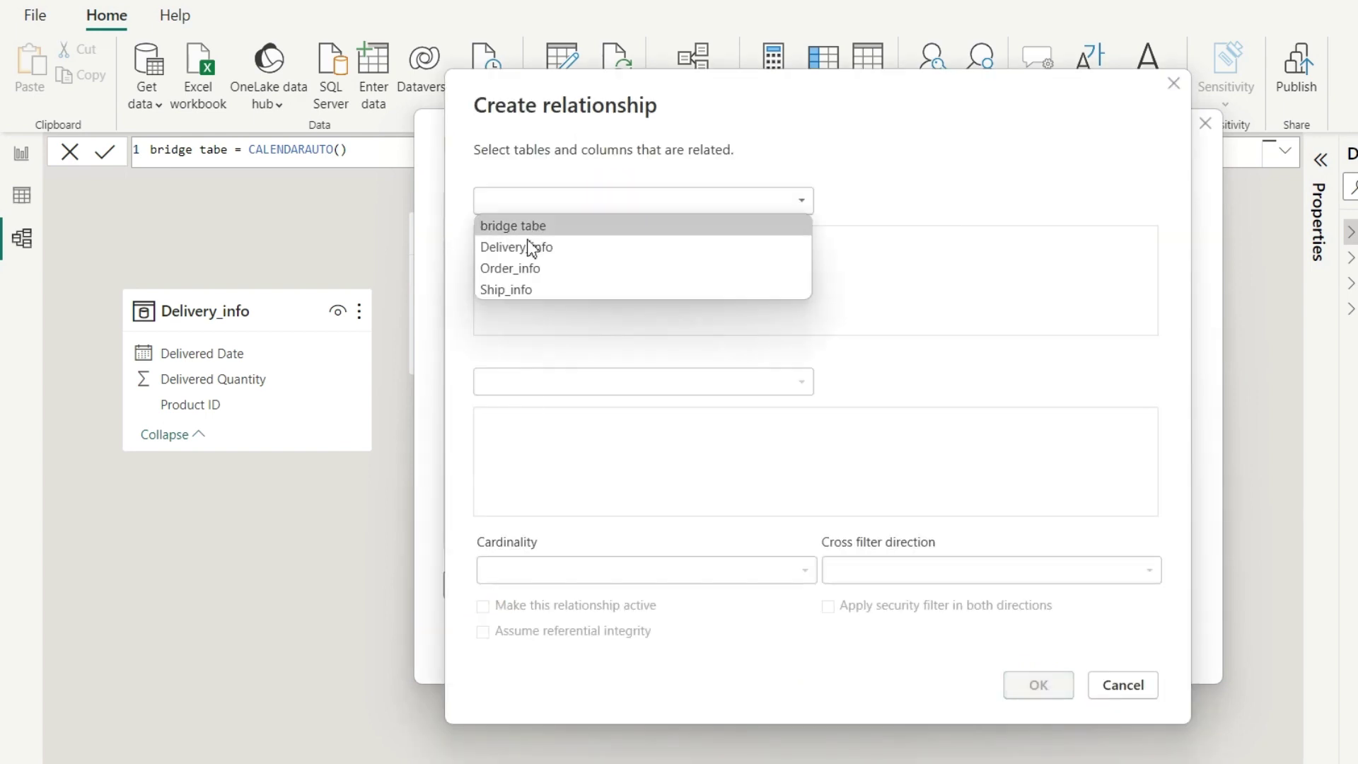
pyautogui.click(508, 289)
pyautogui.click(568, 385)
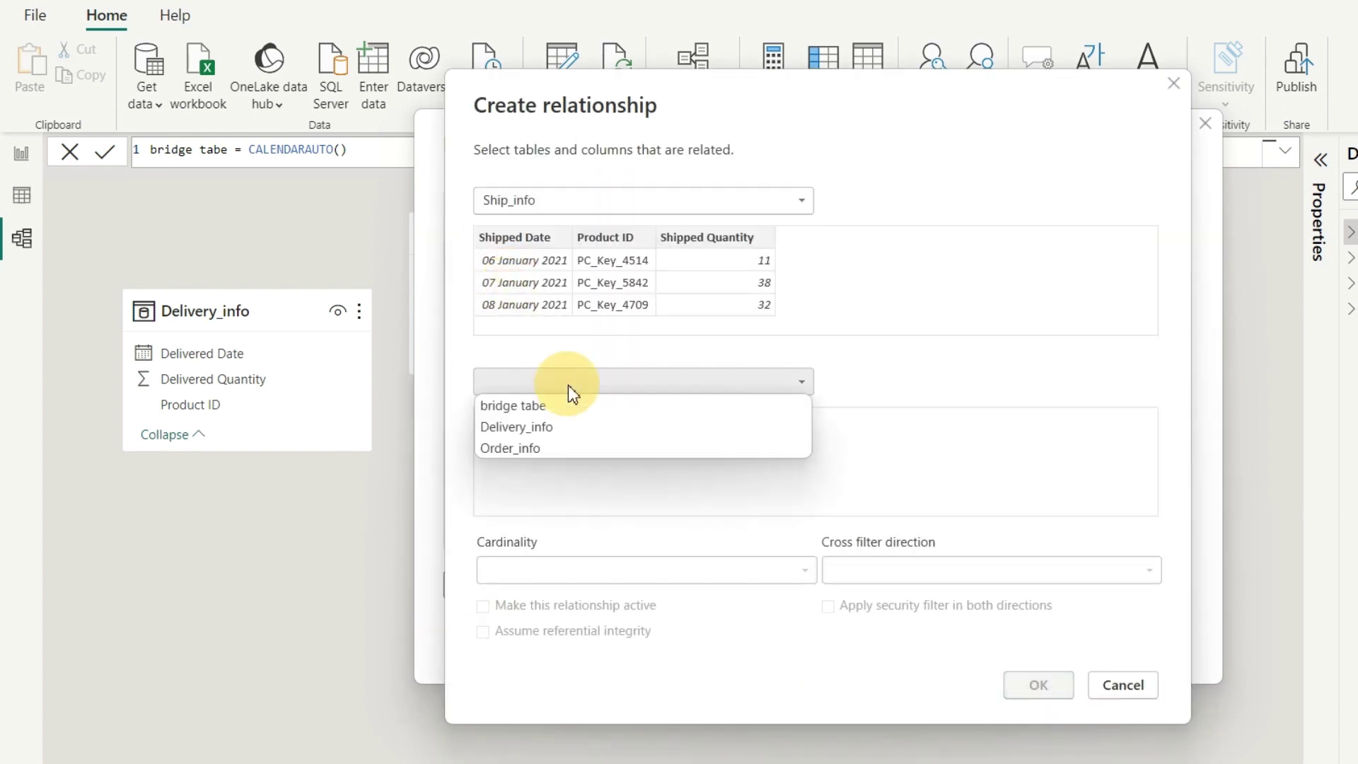
pyautogui.click(519, 407)
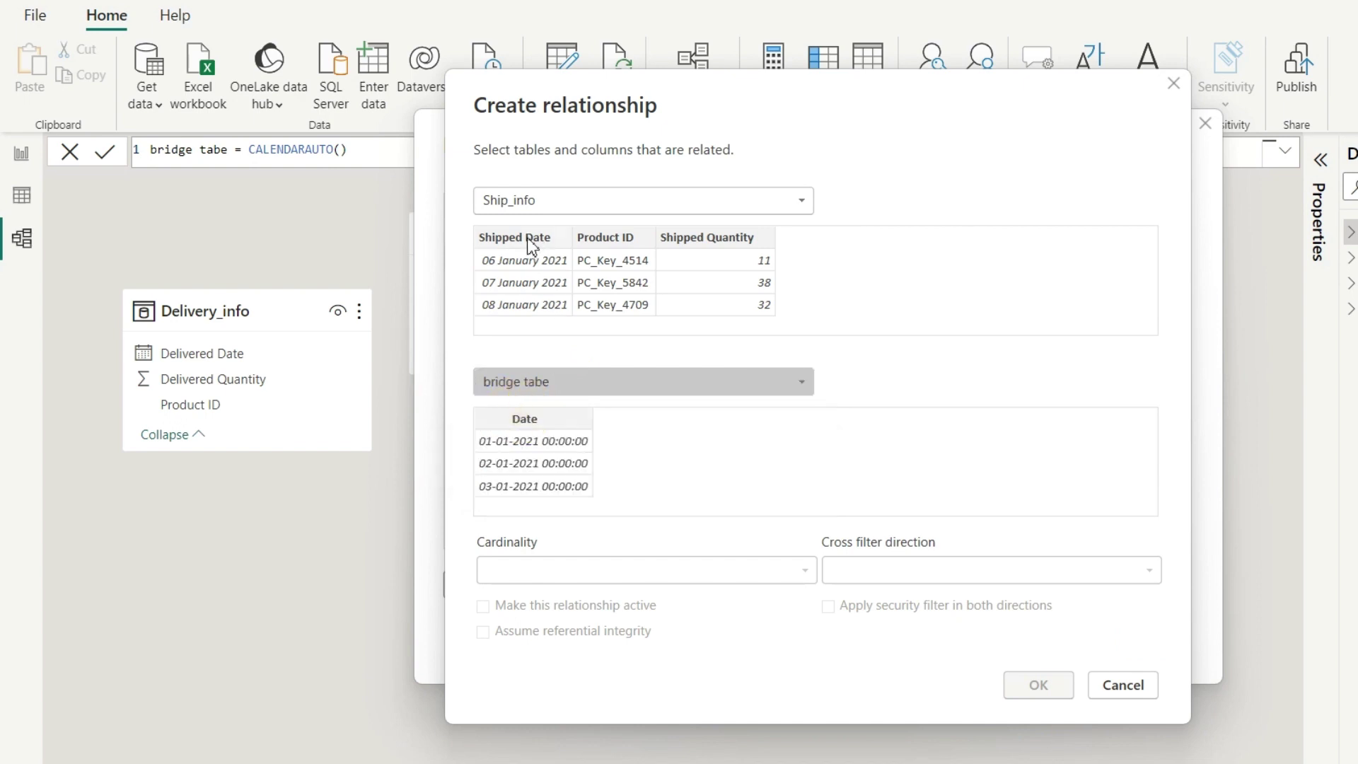
pyautogui.click(523, 239)
pyautogui.click(524, 423)
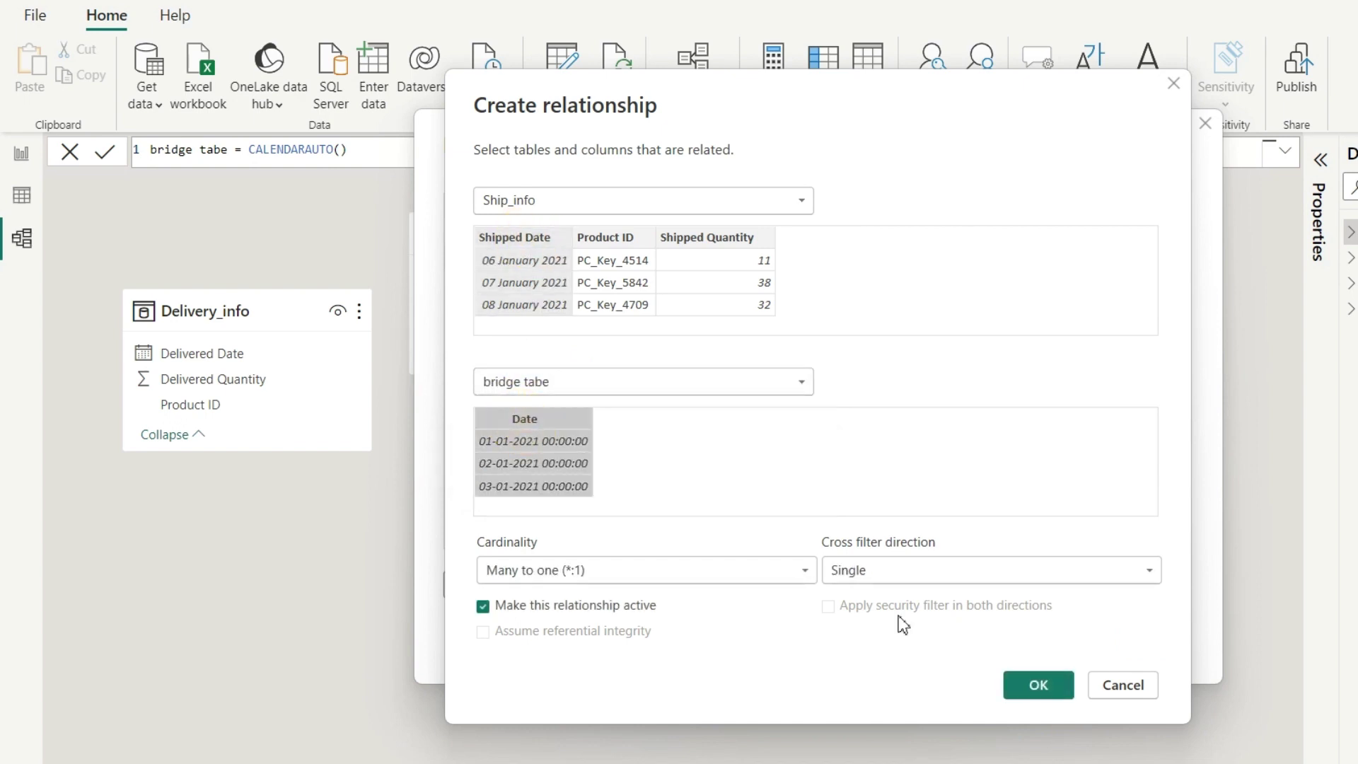
pyautogui.click(1034, 683)
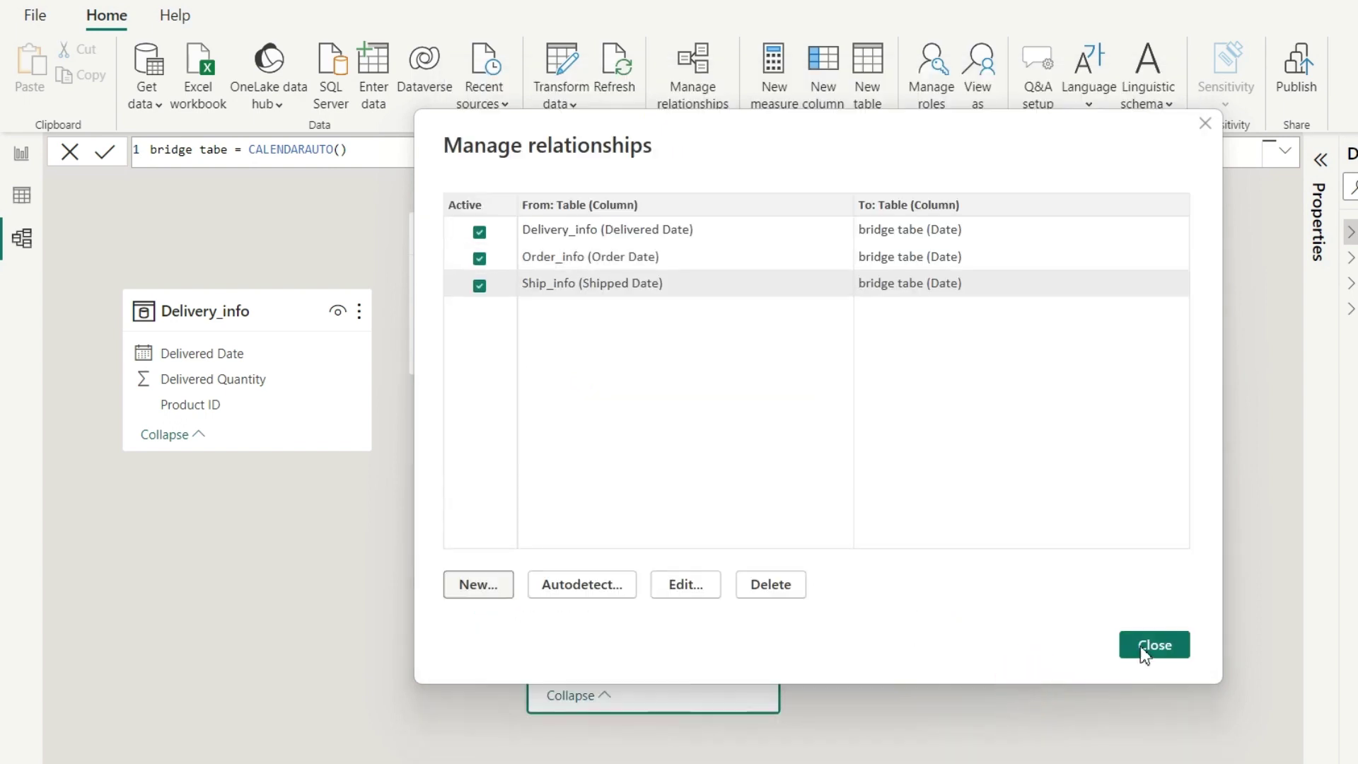
pyautogui.click(1149, 646)
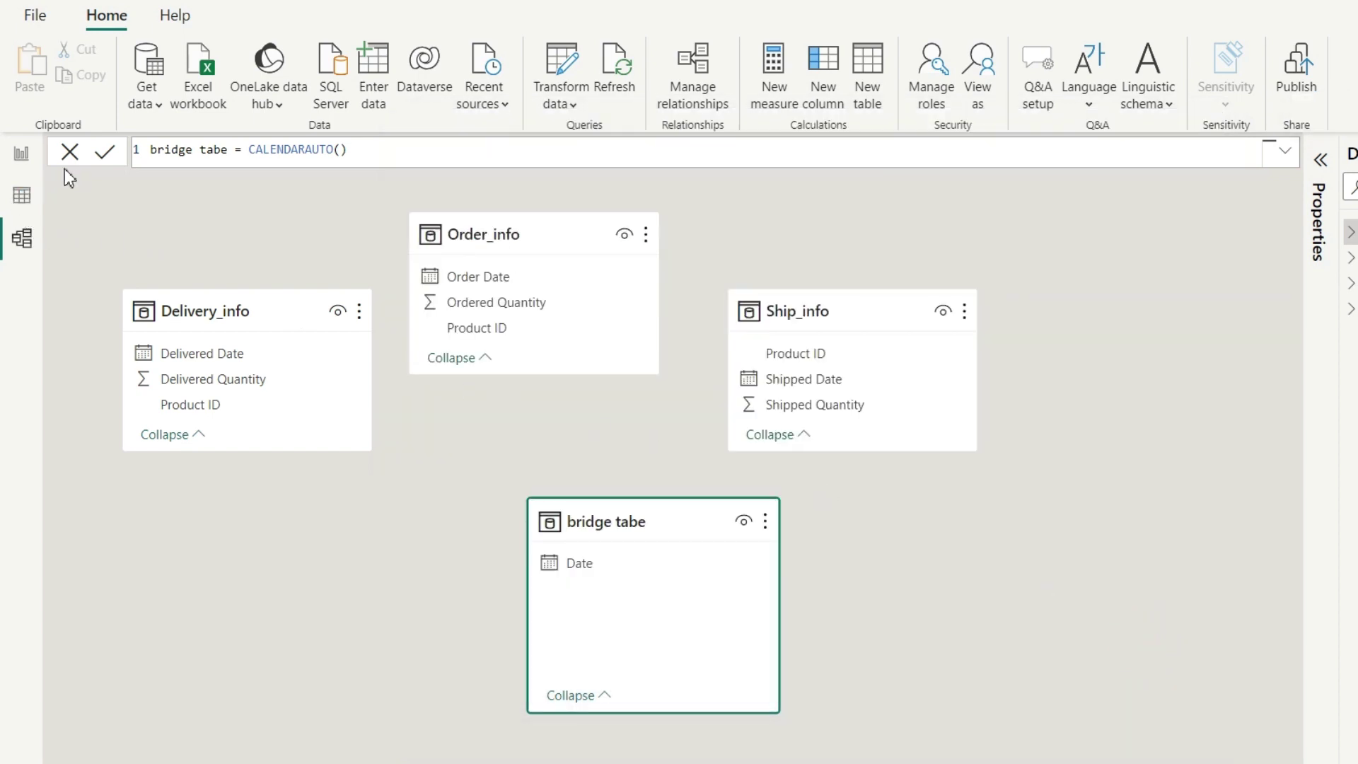
# Return to the report page, move the quantity table against the page's left edge and make it taller to show days through 24.
pyautogui.click(29, 201)
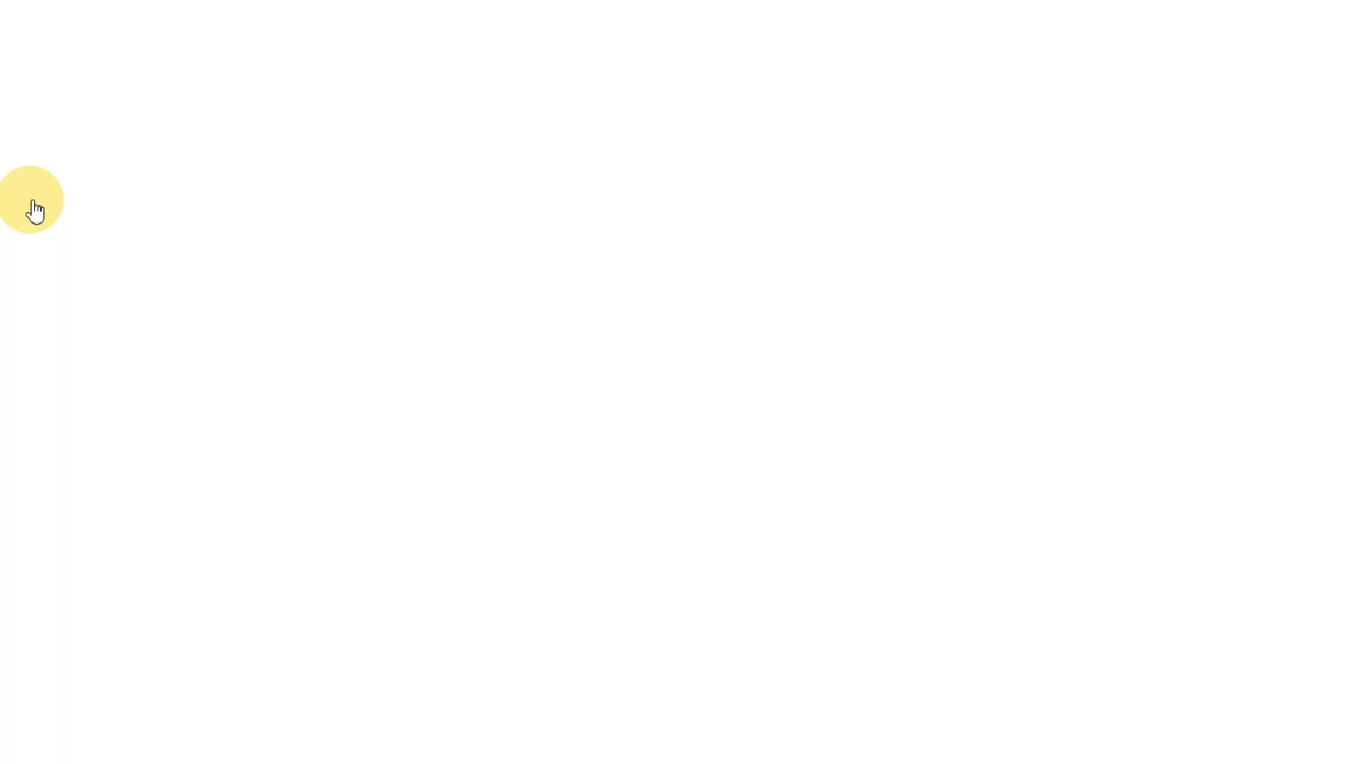
pyautogui.click(22, 155)
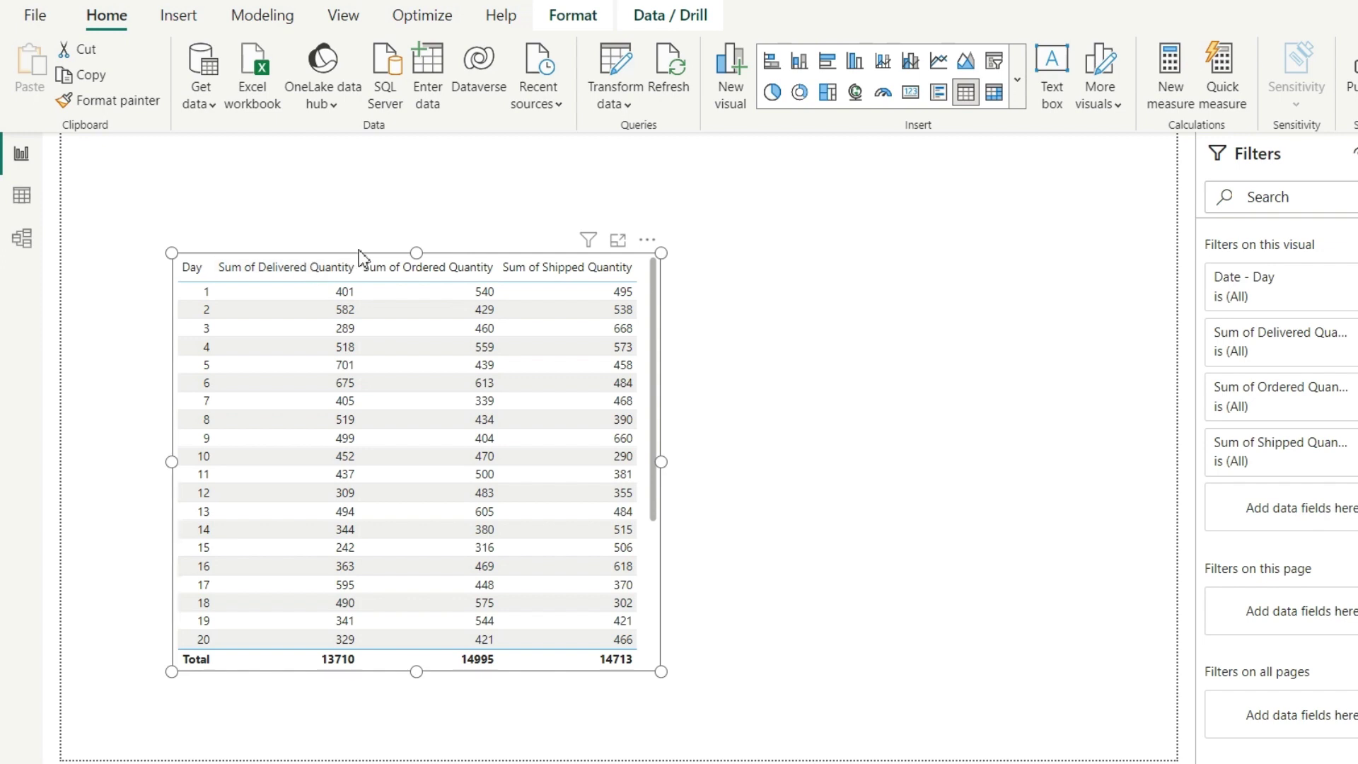
pyautogui.moveTo(345, 237); pyautogui.dragTo(257, 195)
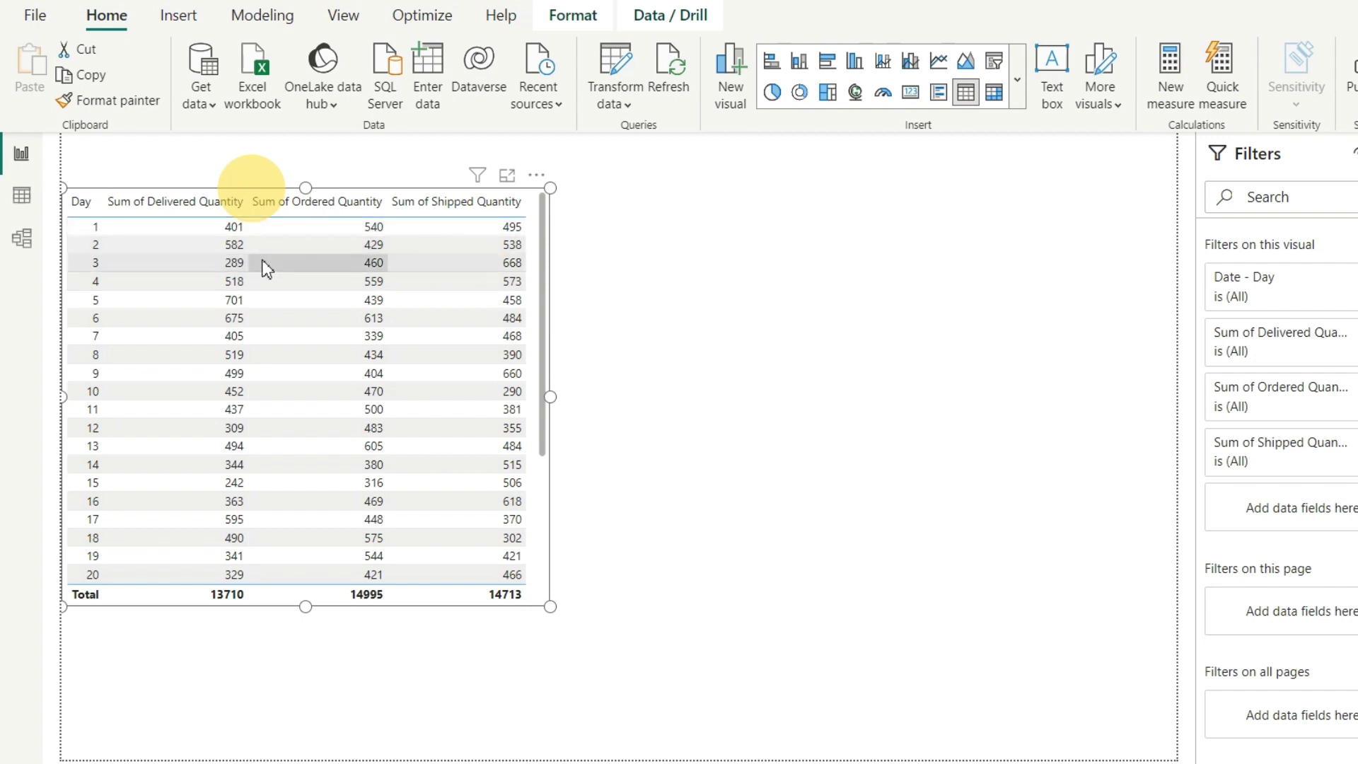
pyautogui.click(552, 606)
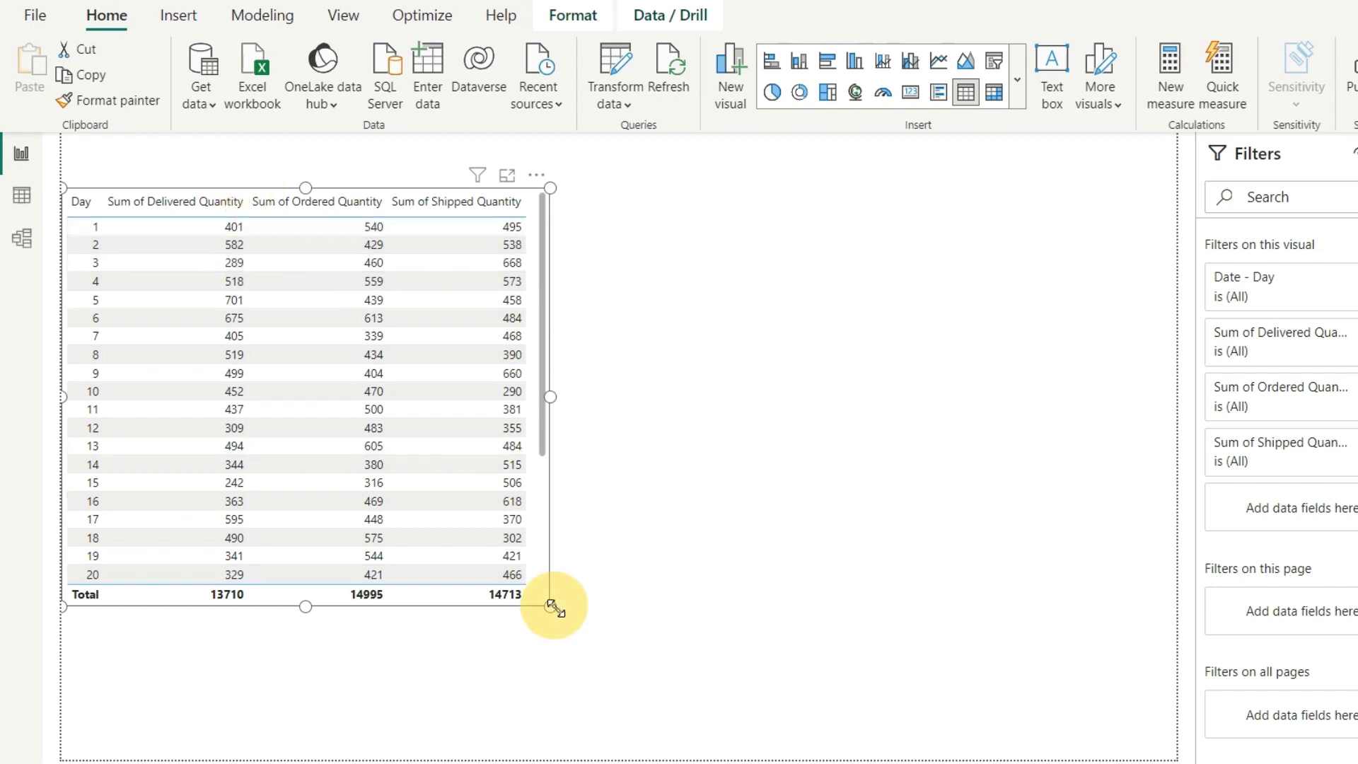
pyautogui.moveTo(551, 606); pyautogui.dragTo(546, 682)
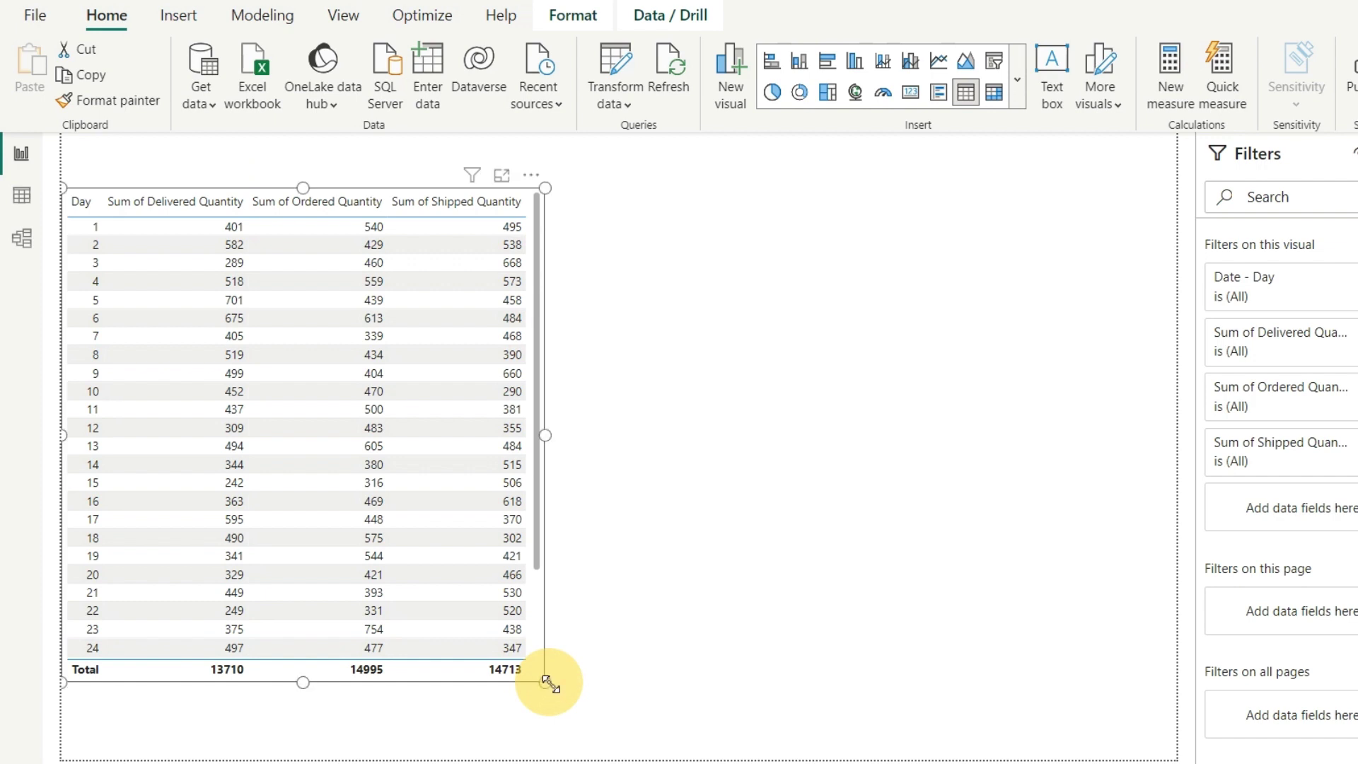
pyautogui.click(1012, 74)
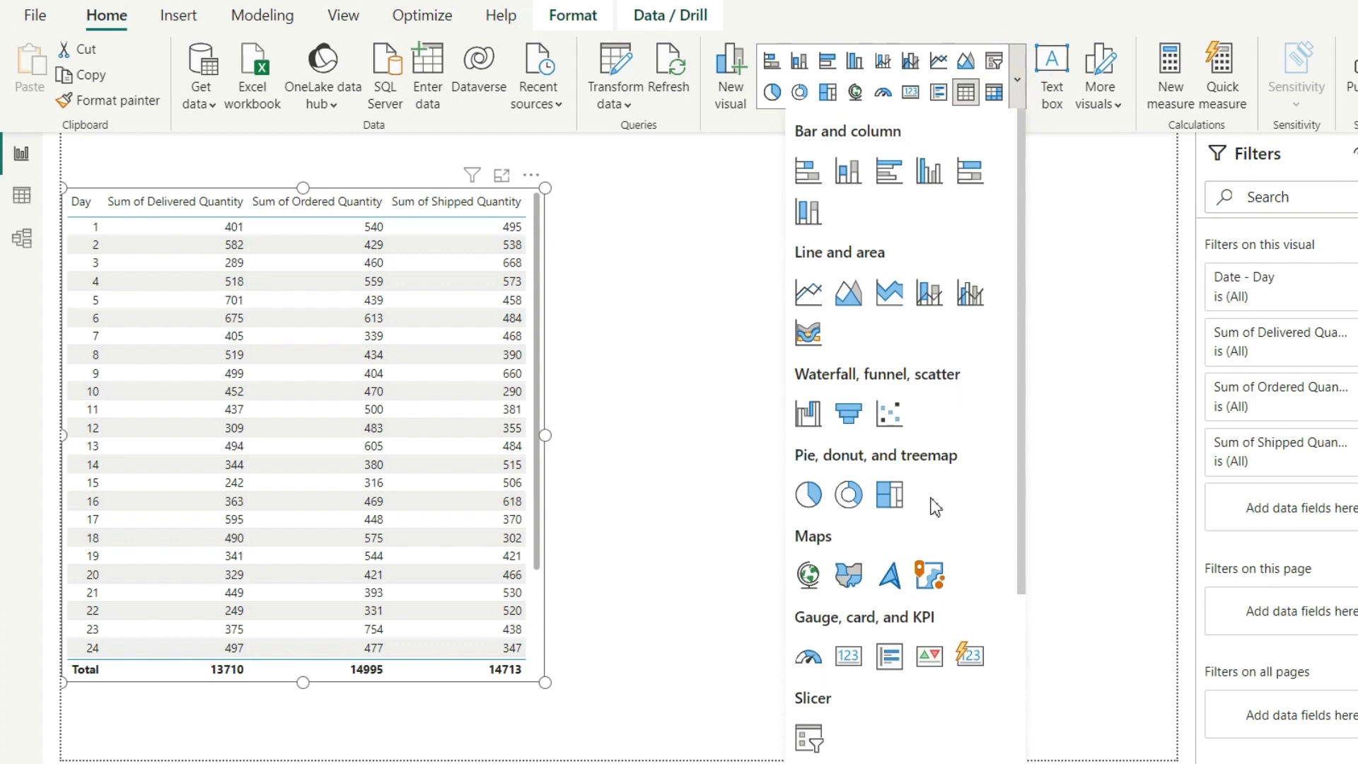
pyautogui.scroll(-2, 935, 507)
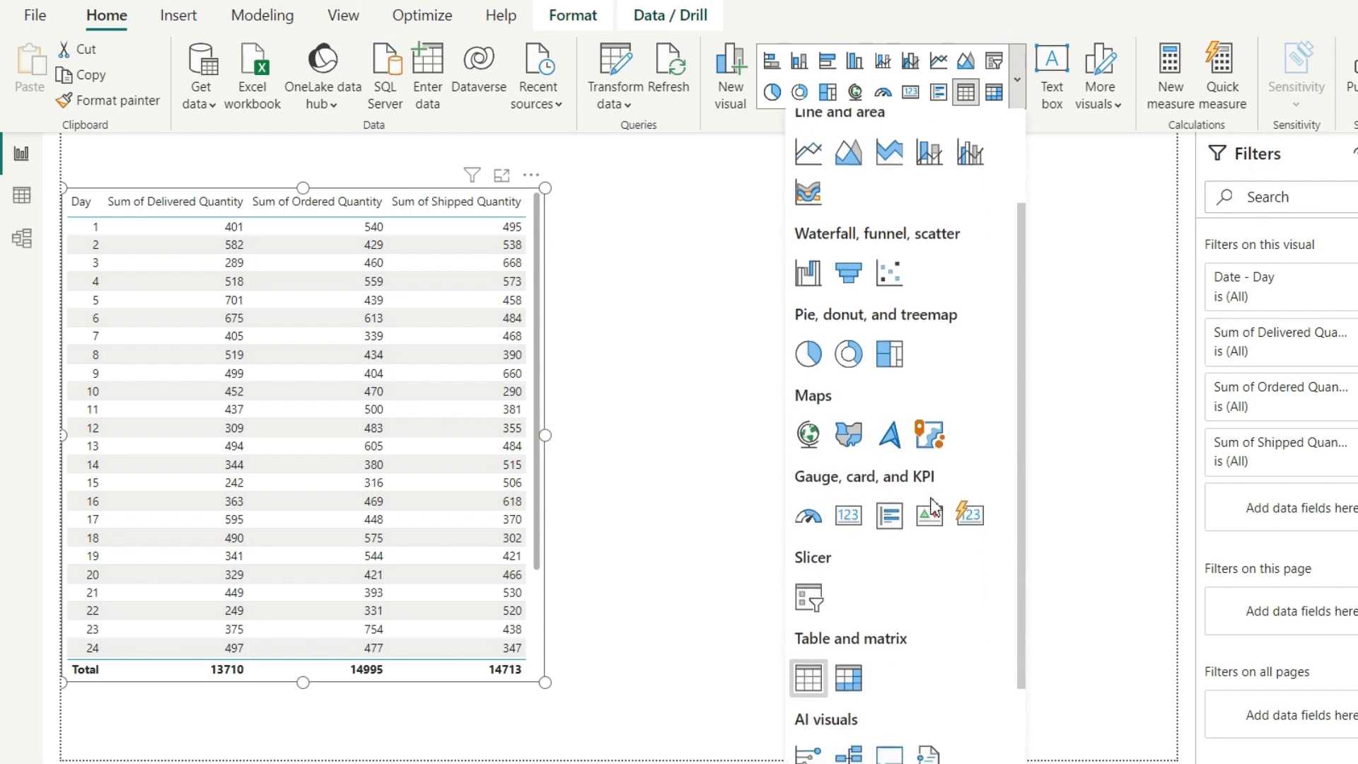
pyautogui.click(969, 516)
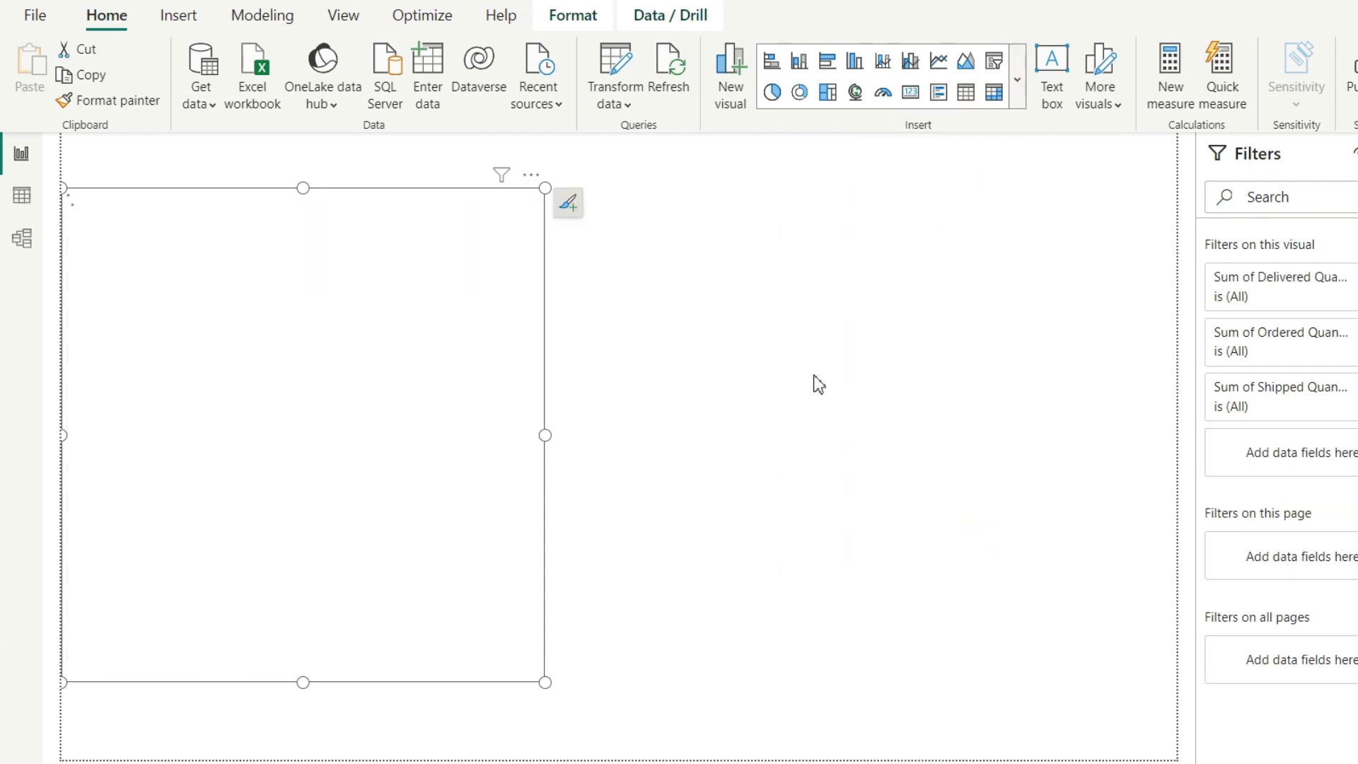
pyautogui.hotkey('ctrl', 'z')
# With the table deselected, insert an empty new-style card visual beside it and reshape the card into a wide, short strip.
pyautogui.click(752, 347)
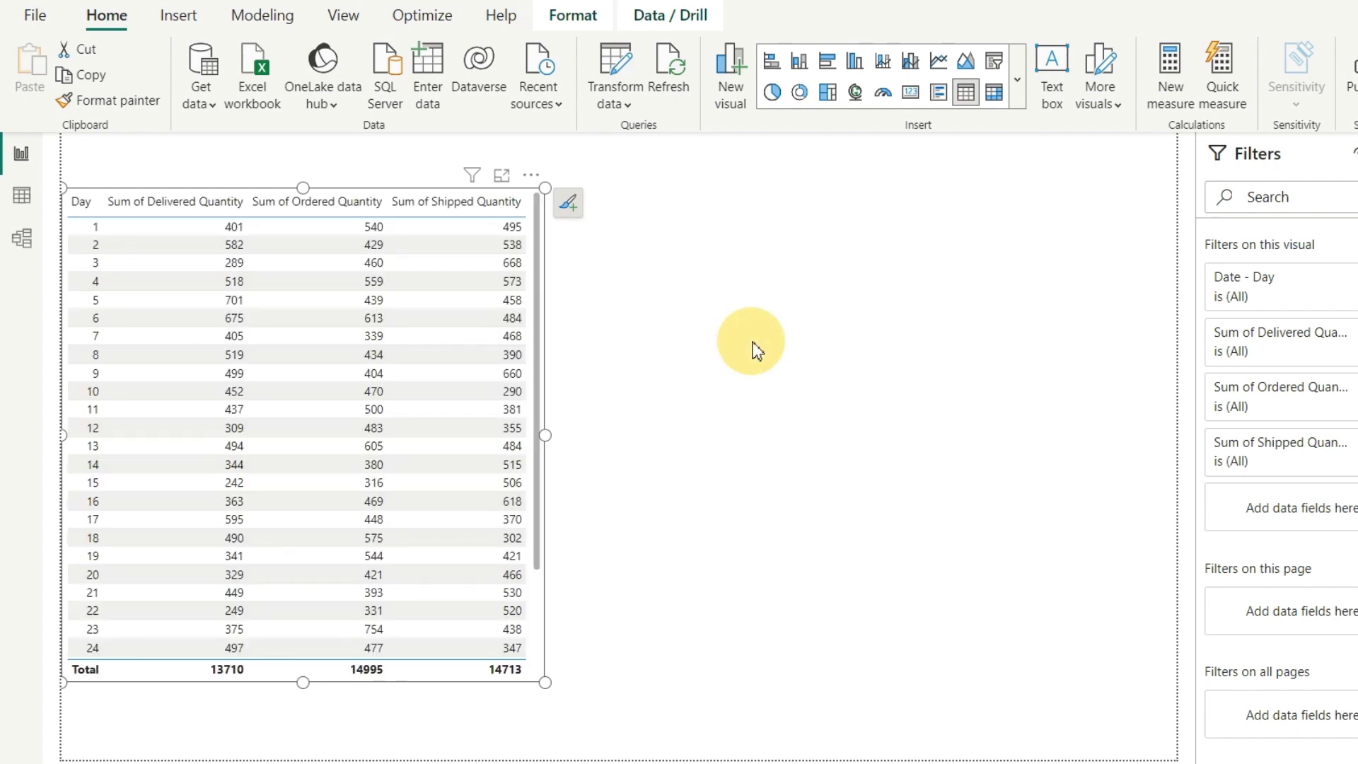
pyautogui.click(1018, 79)
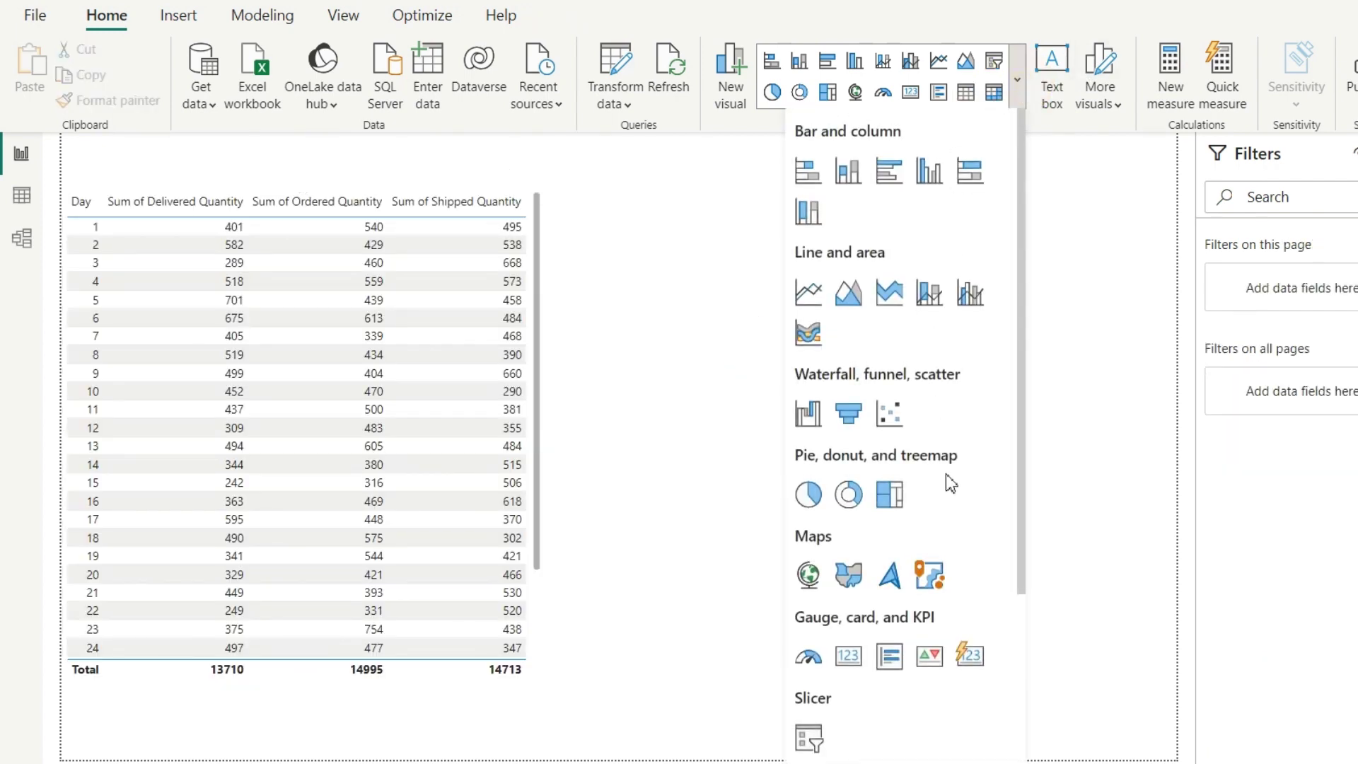
pyautogui.click(970, 658)
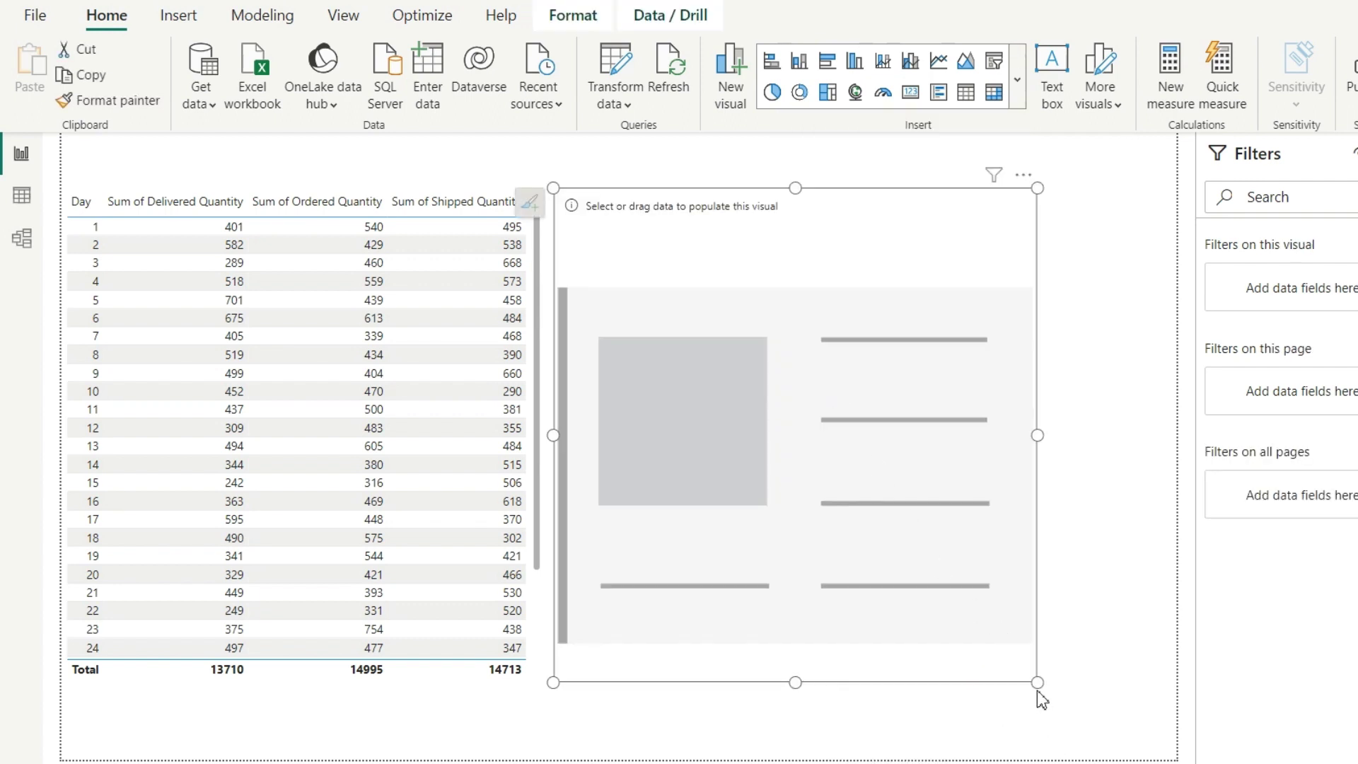
pyautogui.moveTo(1038, 683); pyautogui.dragTo(1170, 327)
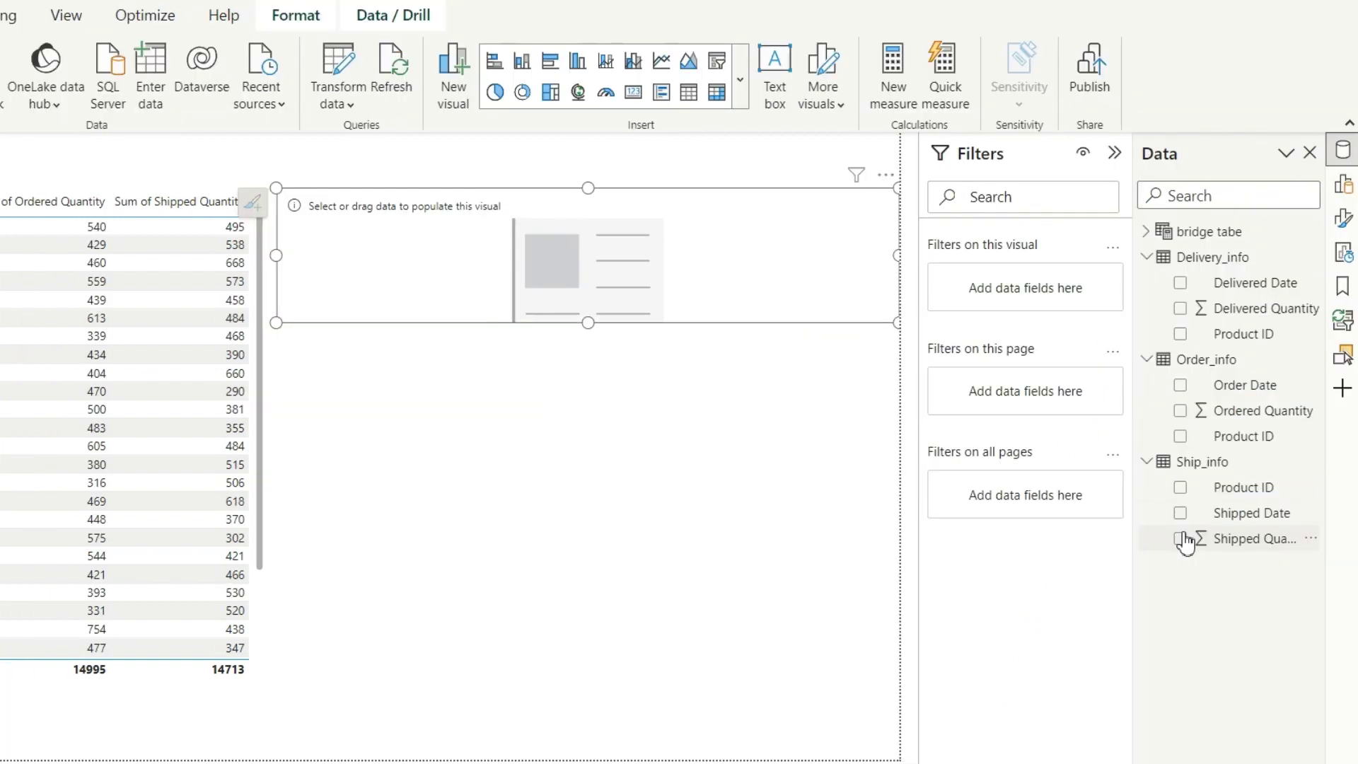
# Add Delivered Quantity, Ordered Quantity and Shipped Quantity to the empty card visual, and deselect it.
pyautogui.click(1181, 309)
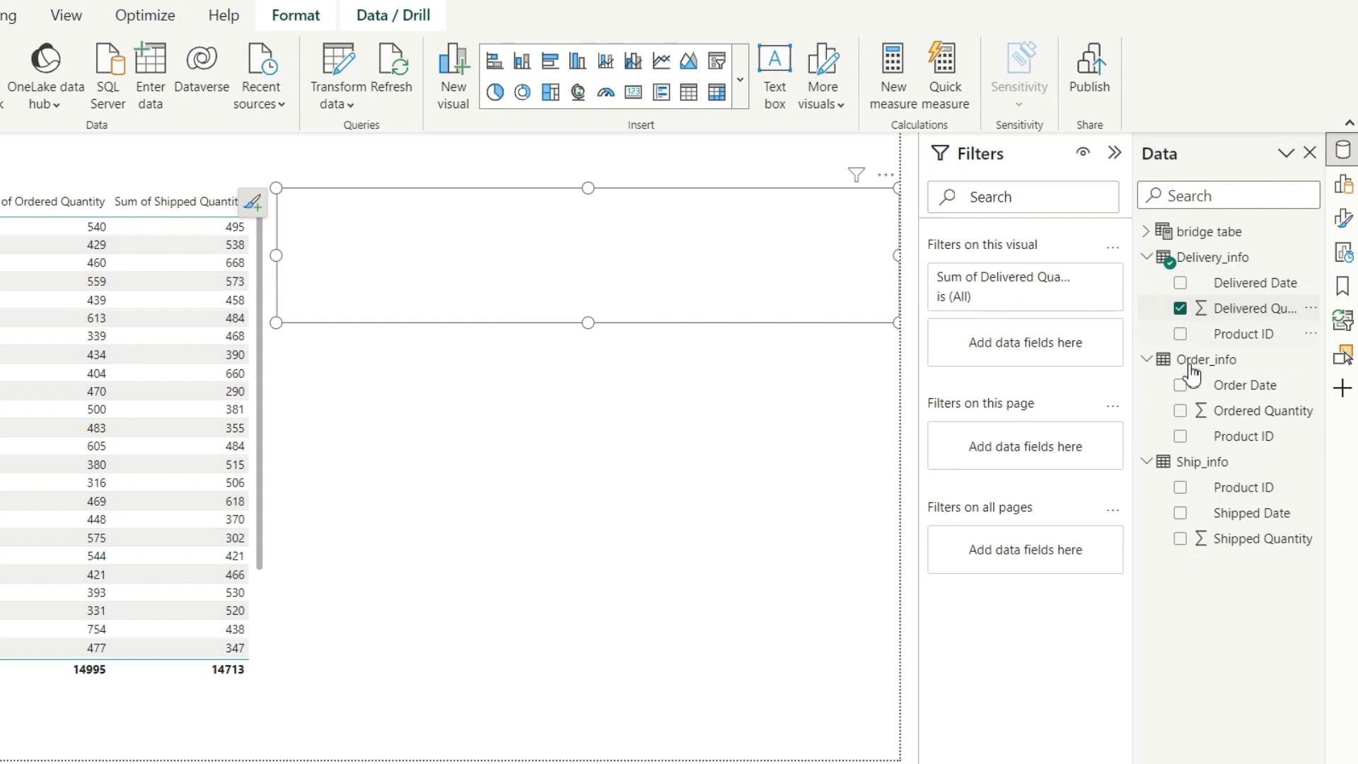
pyautogui.click(1181, 412)
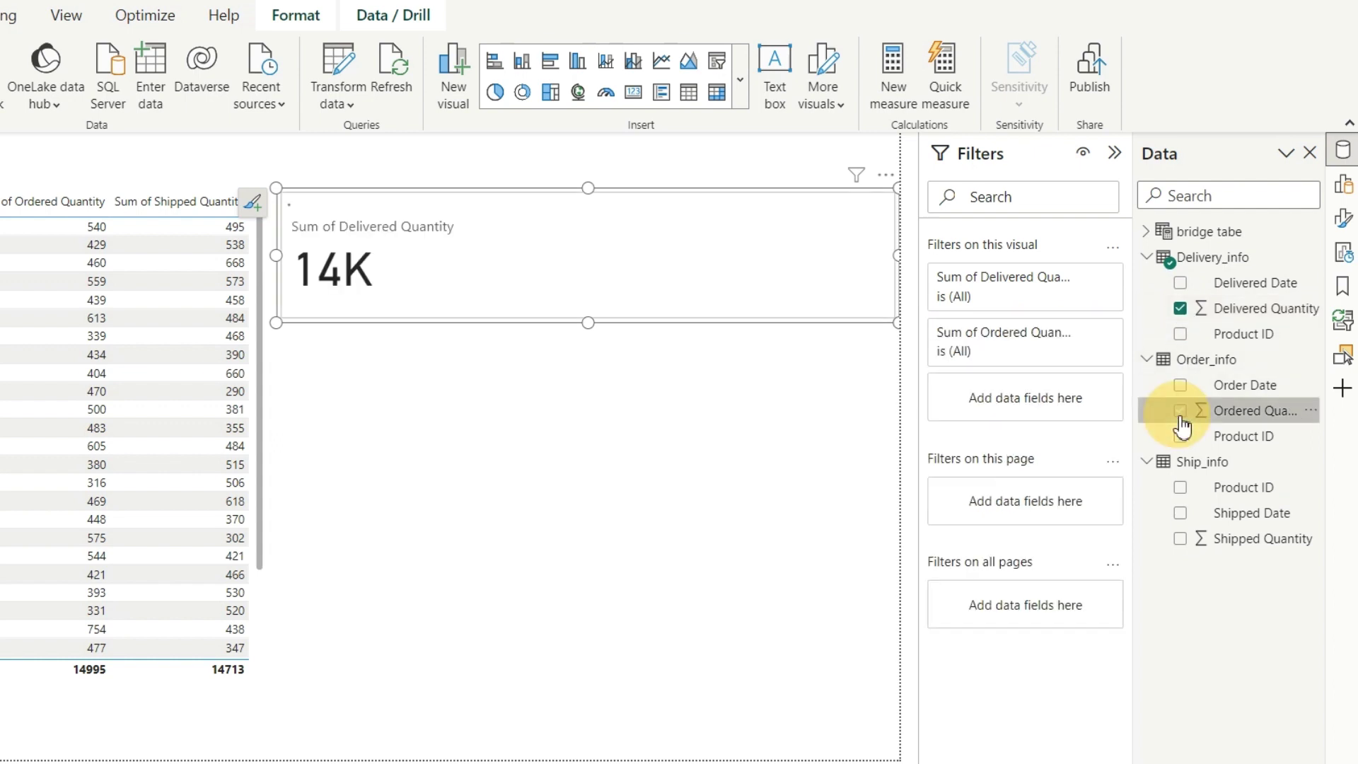
pyautogui.click(1181, 540)
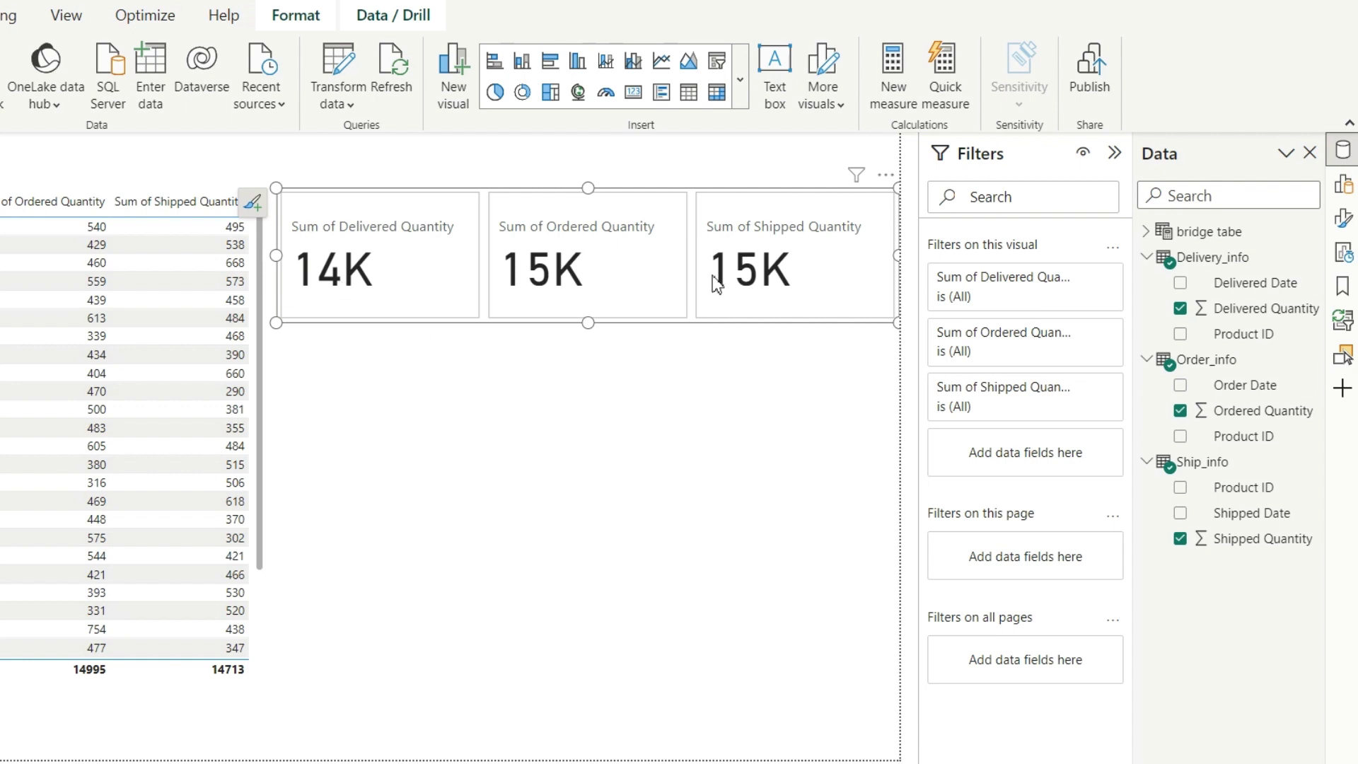
pyautogui.click(550, 428)
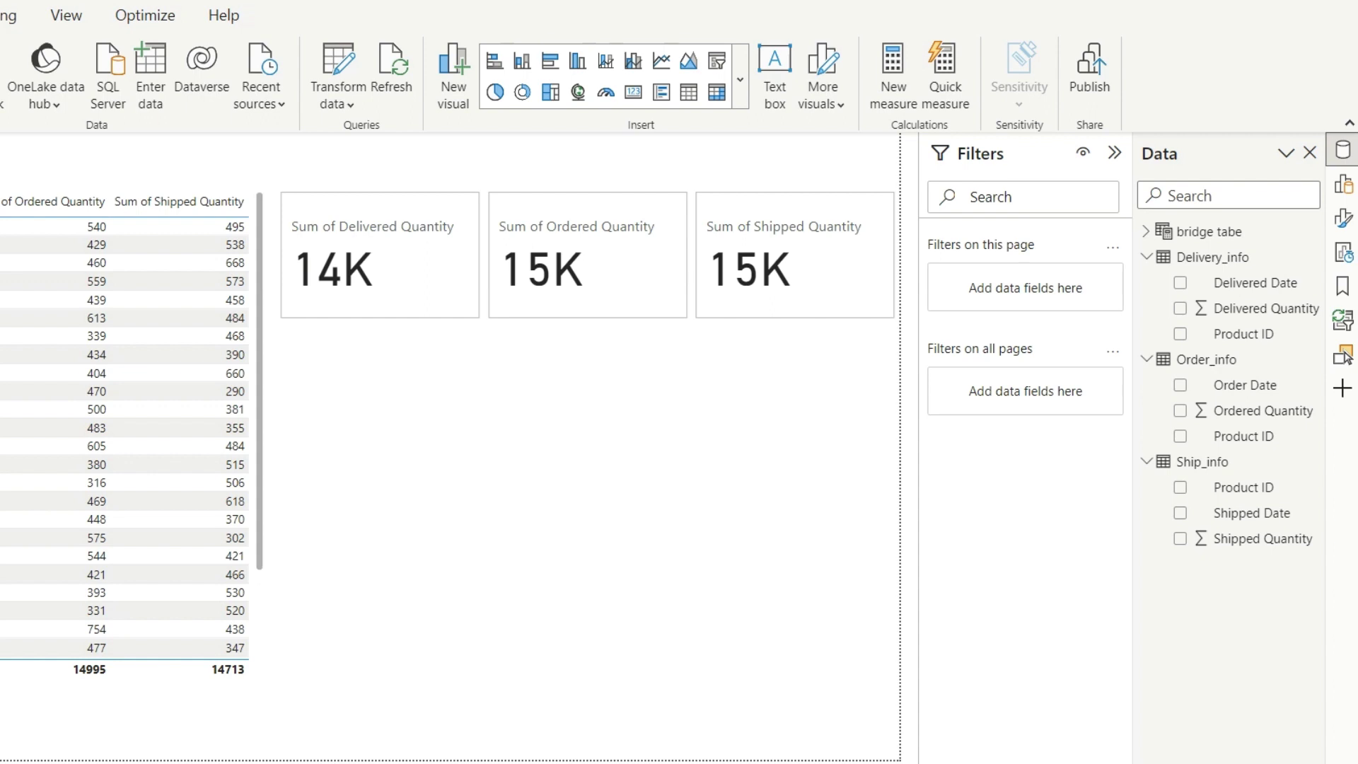
# Create a new measure named "Ordered Quantity & delivered quantity" and begin its formula with a sum.
pyautogui.click(945, 79)
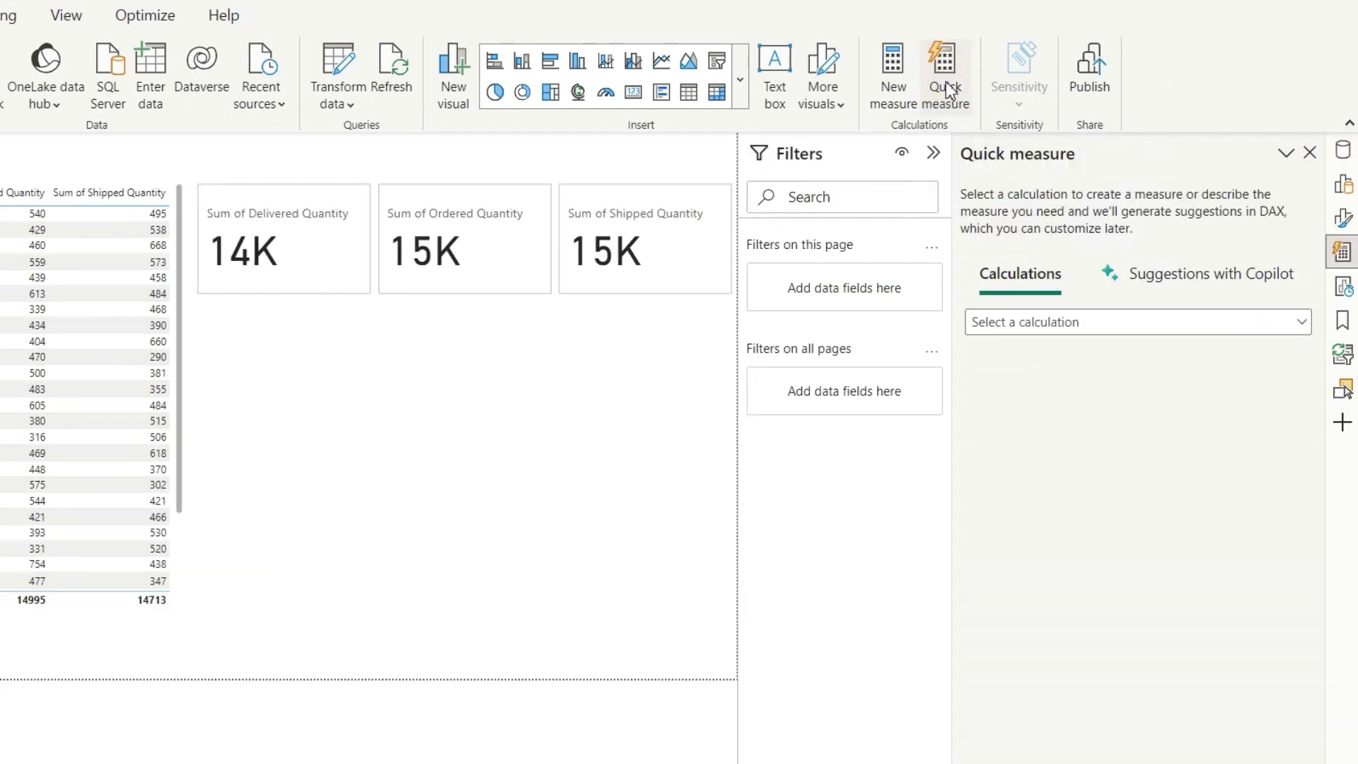
pyautogui.click(890, 100)
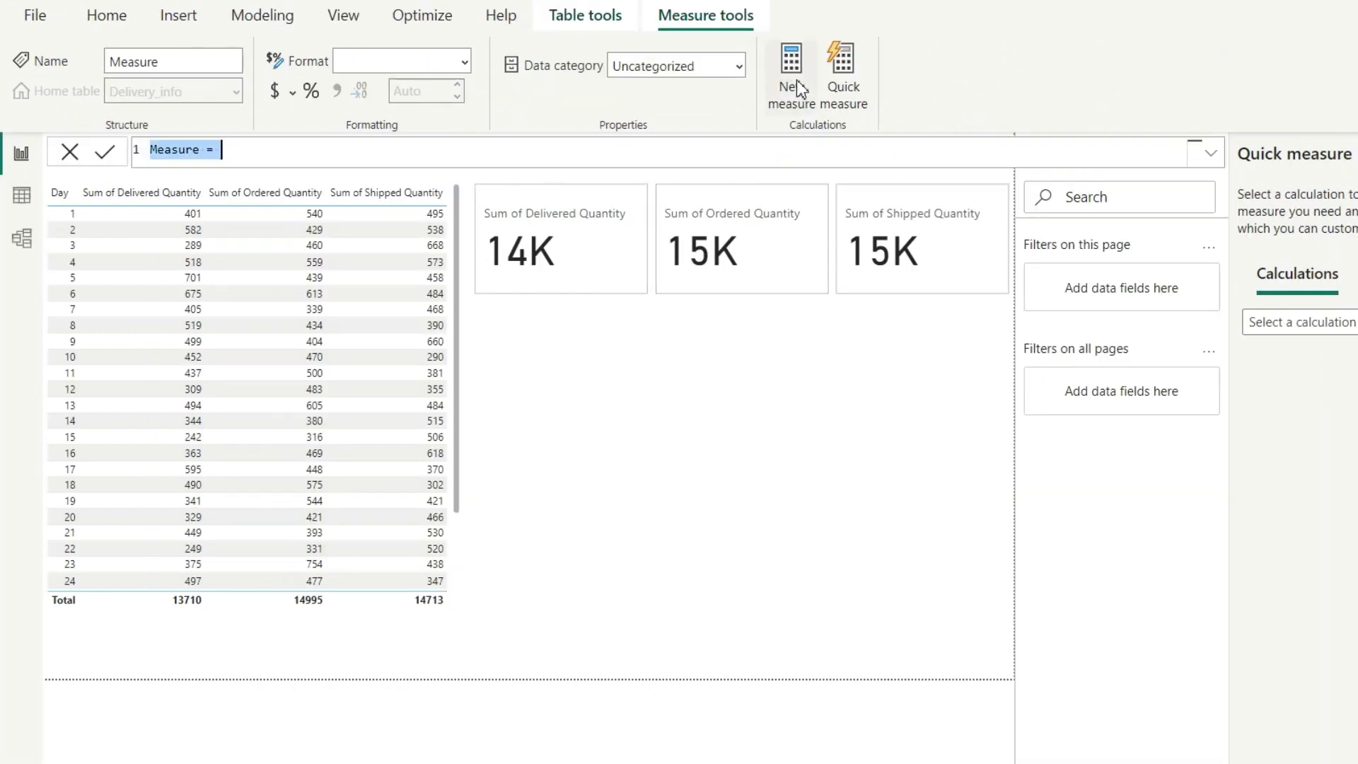
pyautogui.press('BackSpace')
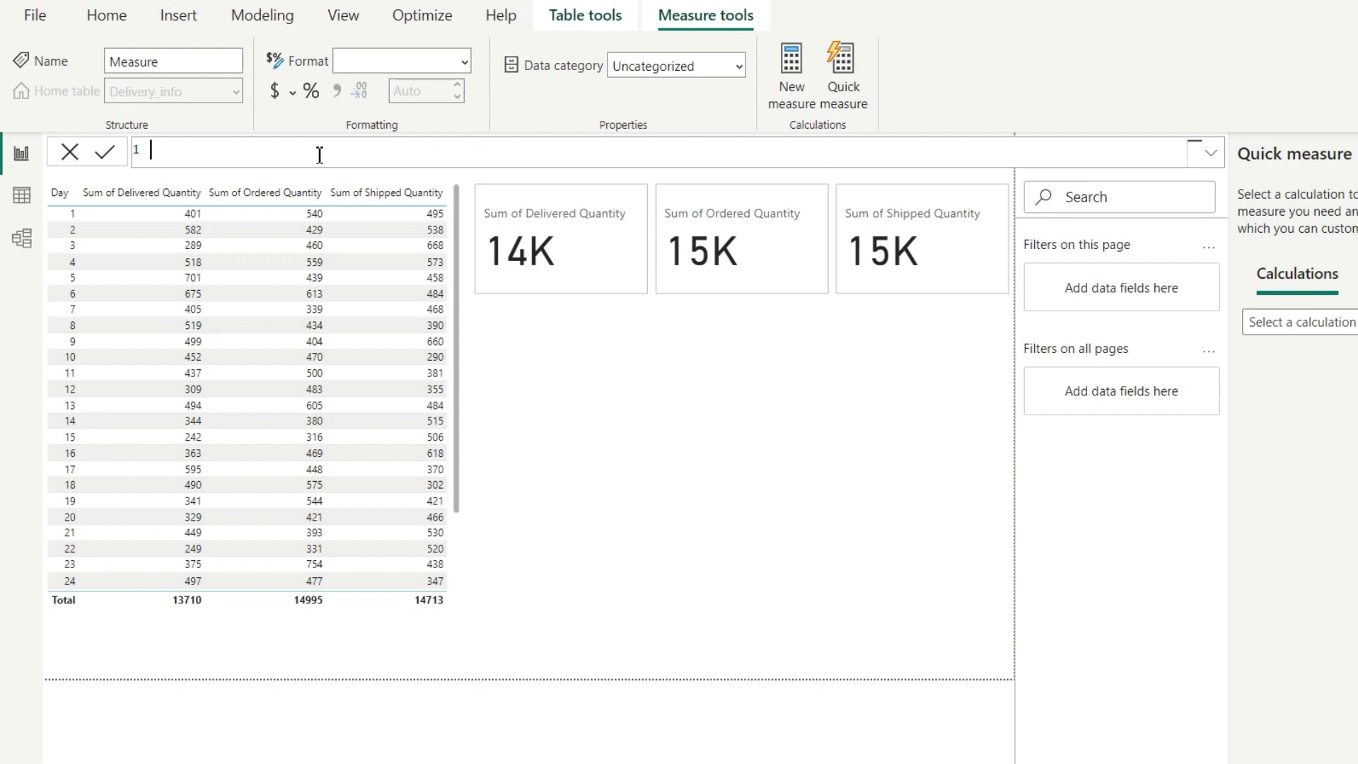
pyautogui.write('Ordered Quantity & ')
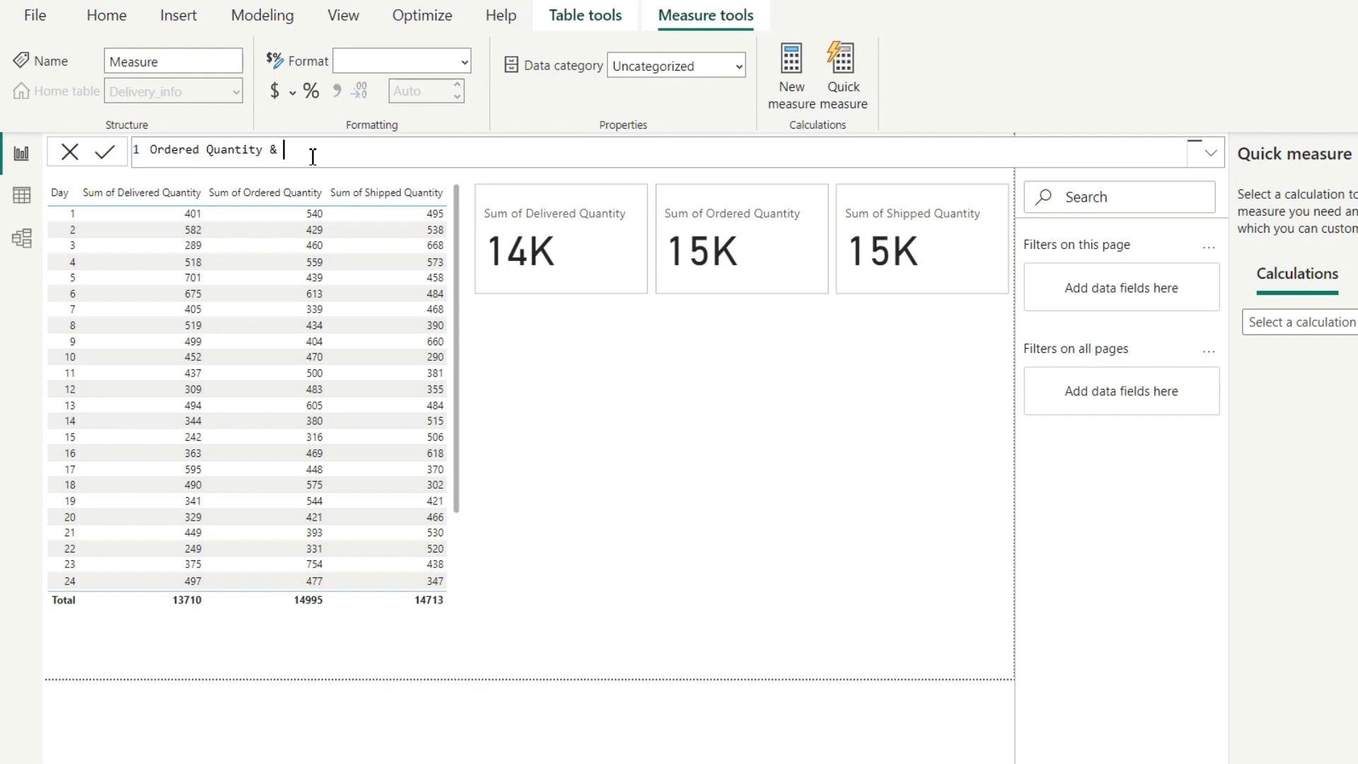
pyautogui.write('de')
pyautogui.press('BackSpace')
pyautogui.press('BackSpace')
pyautogui.write('livered quantity = sum')
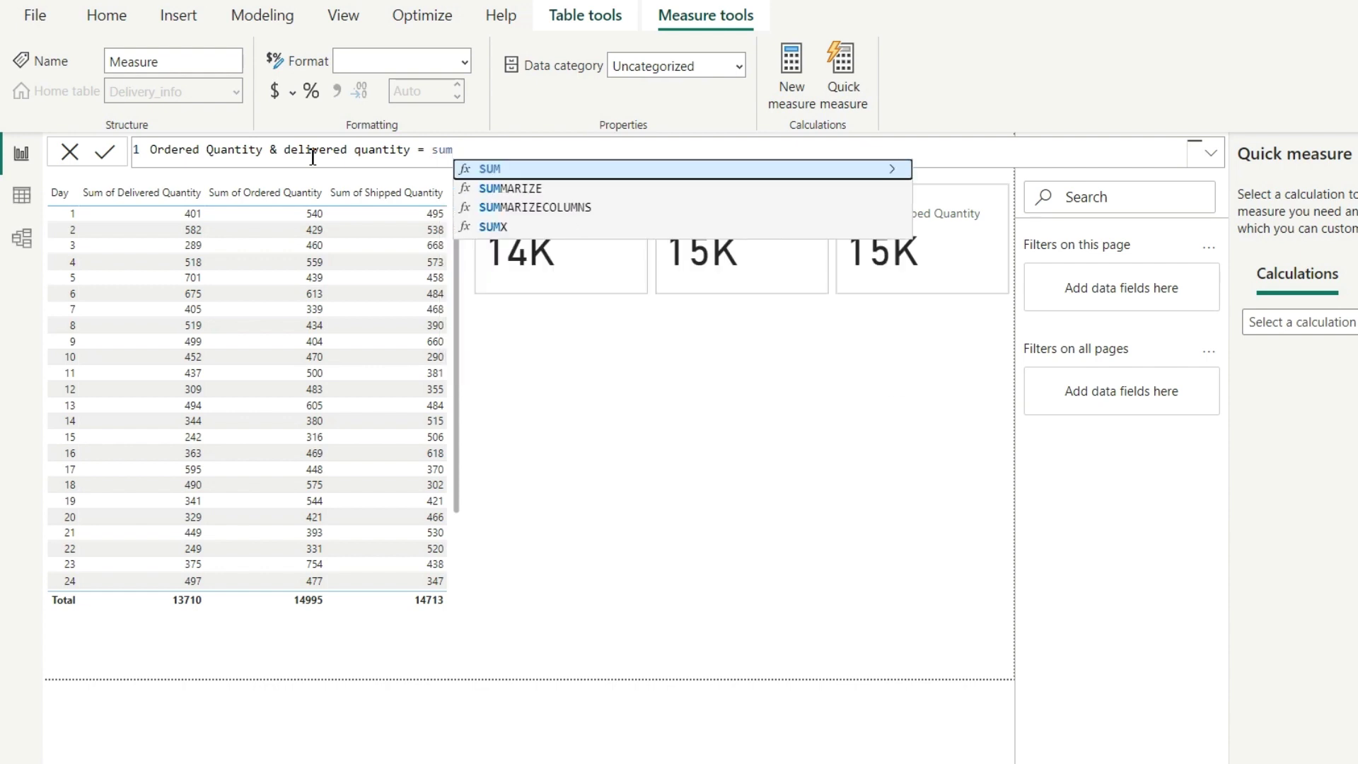
# Enter SUM(Order_info[Ordered Quantity]) as the measure's first term, followed by a minus sign.
pyautogui.click(500, 173)
pyautogui.write("'bridge tabe'")
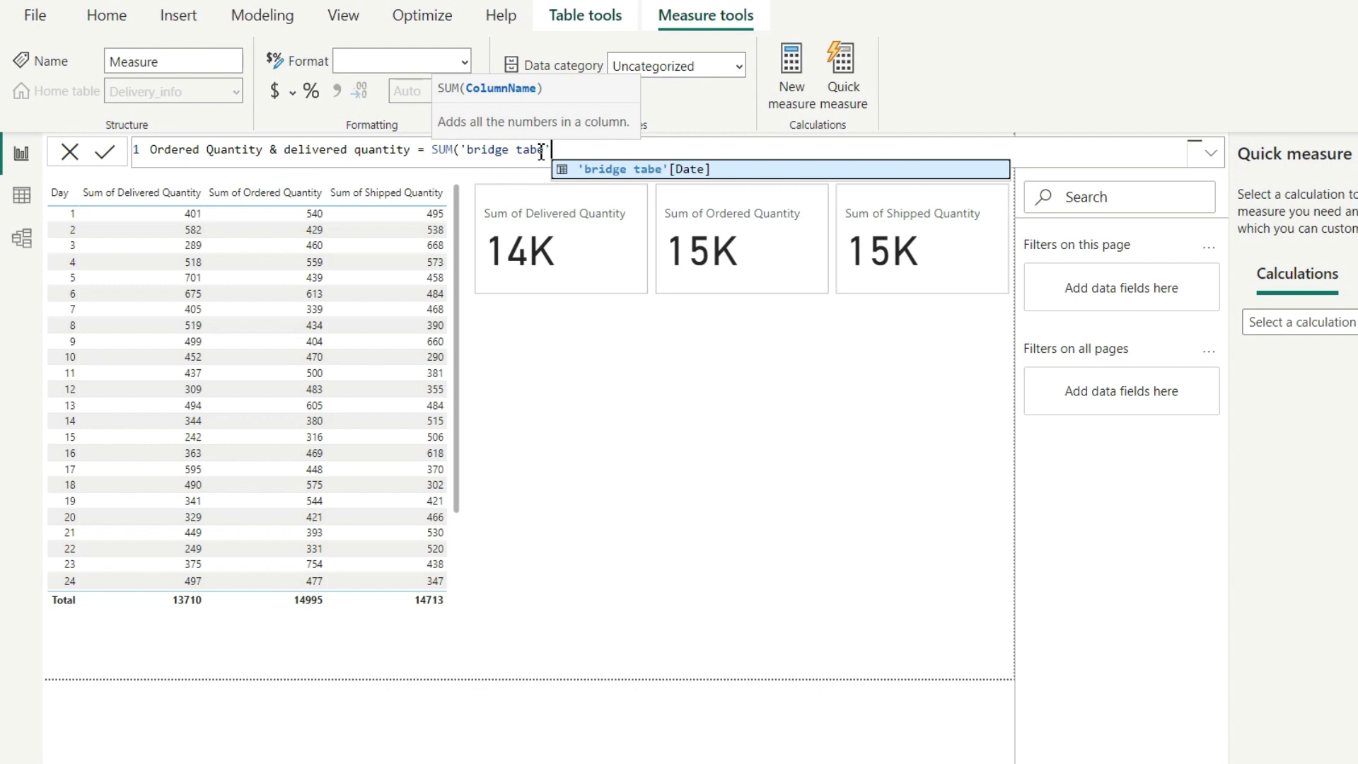
pyautogui.press('BackSpace')
pyautogui.press('BackSpace')
pyautogui.press('BackSpace')
pyautogui.press('BackSpace')
pyautogui.press('BackSpace')
pyautogui.press('BackSpace')
pyautogui.press('BackSpace')
pyautogui.press('BackSpace')
pyautogui.press('BackSpace')
pyautogui.press('BackSpace')
pyautogui.press('BackSpace')
pyautogui.press('BackSpace')
pyautogui.press('BackSpace')
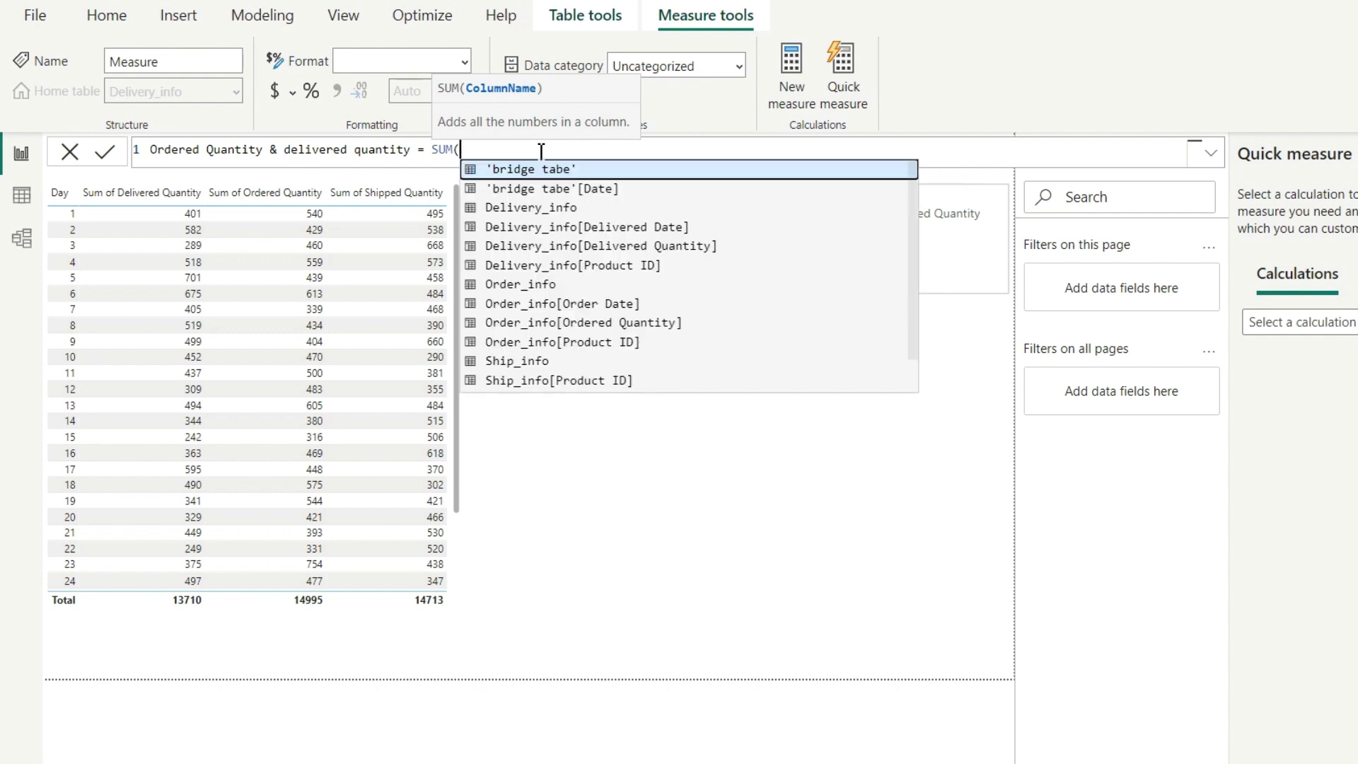
pyautogui.write('o')
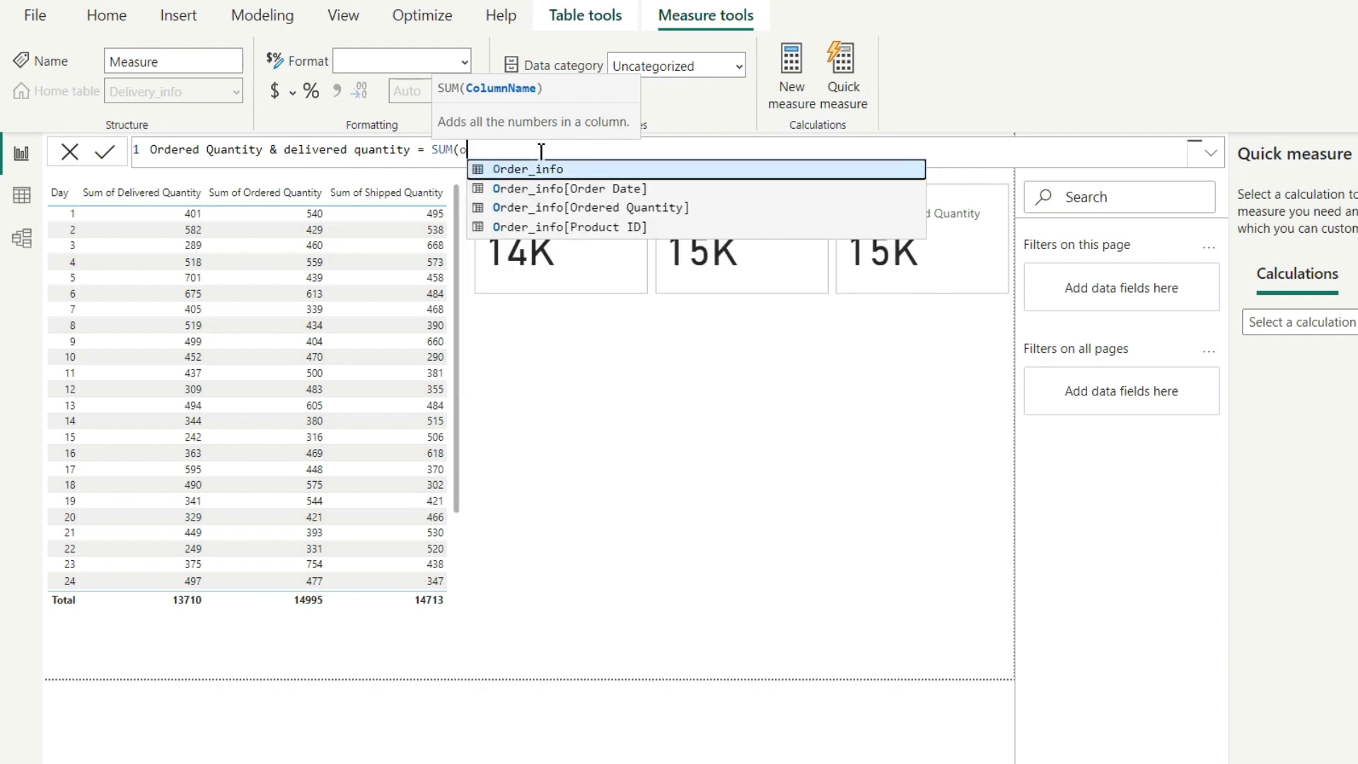
pyautogui.click(598, 212)
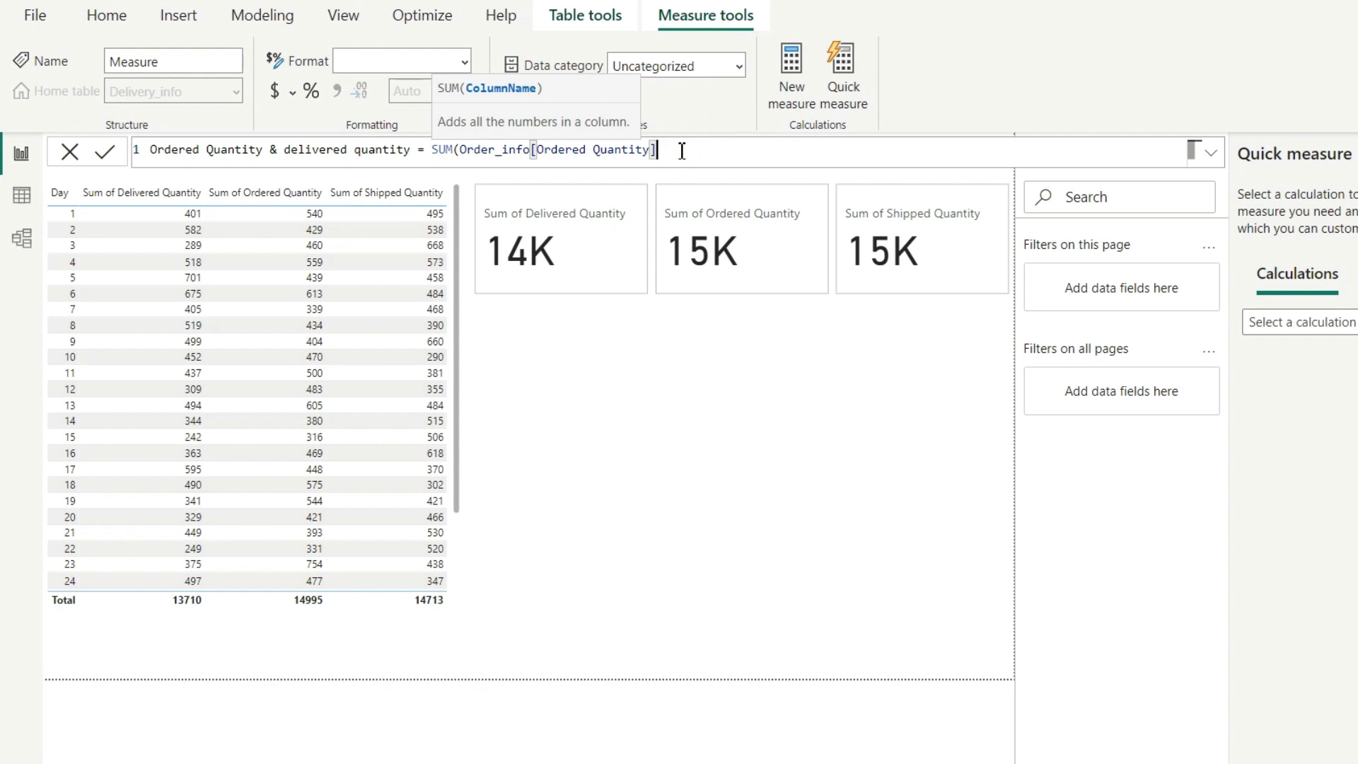
pyautogui.write(')-')
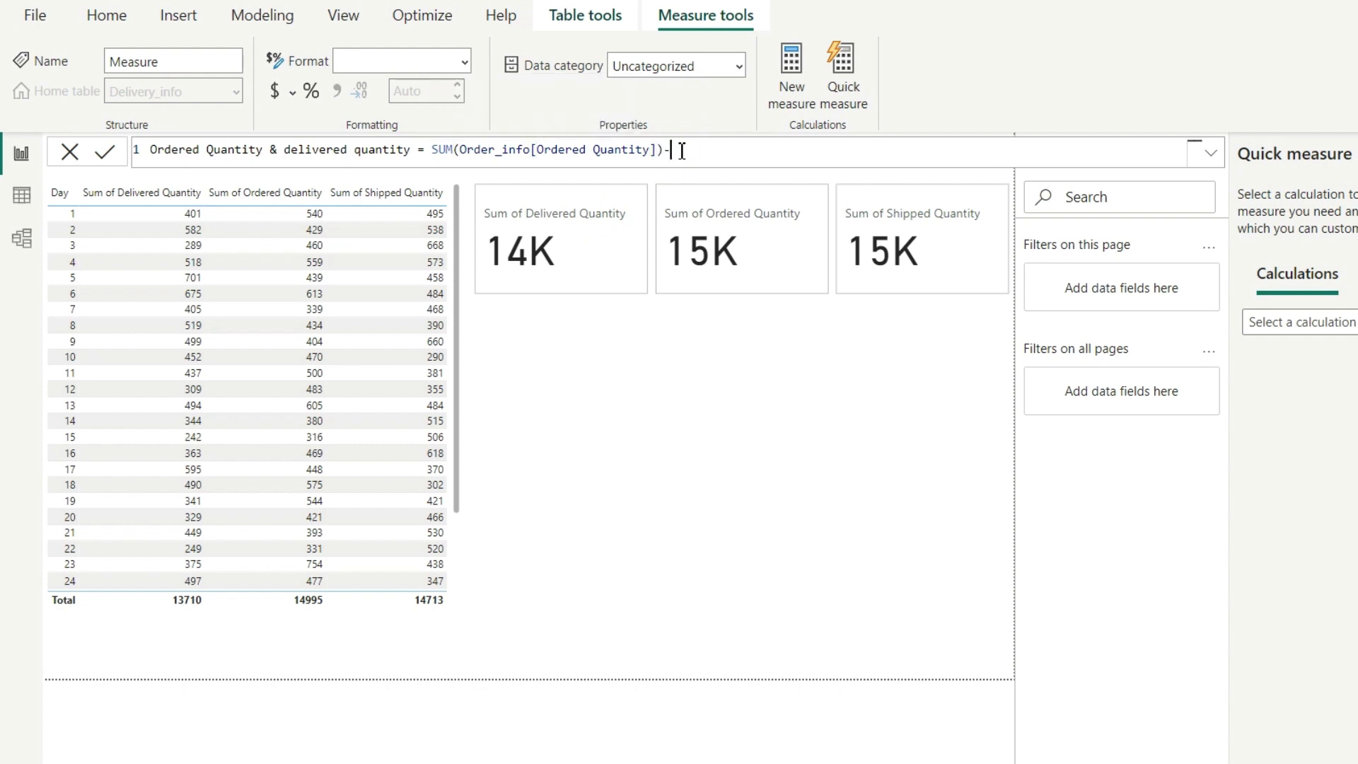
# Complete the measure by subtracting SUM(Delivery_info[Delivered Quantity]), and commit the formula.
pyautogui.write('sum')
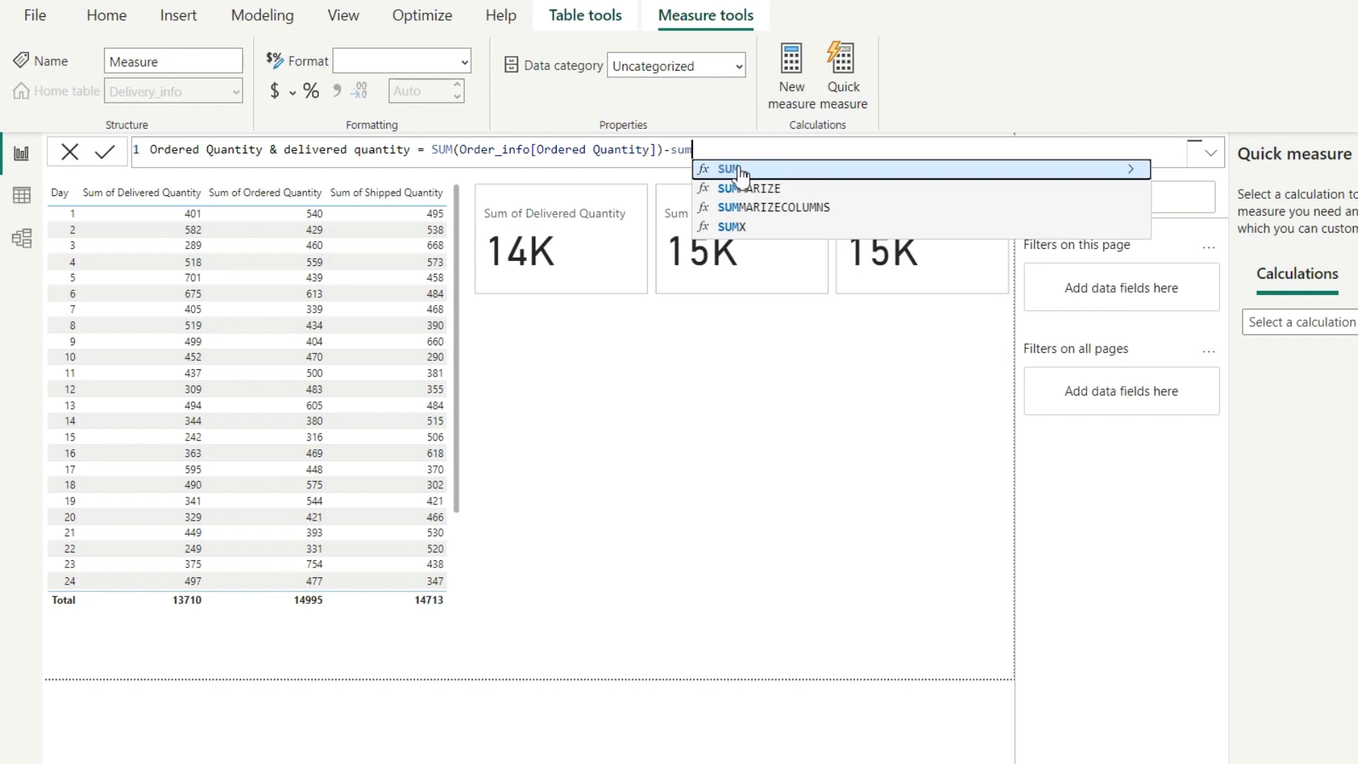
pyautogui.press('Tab')
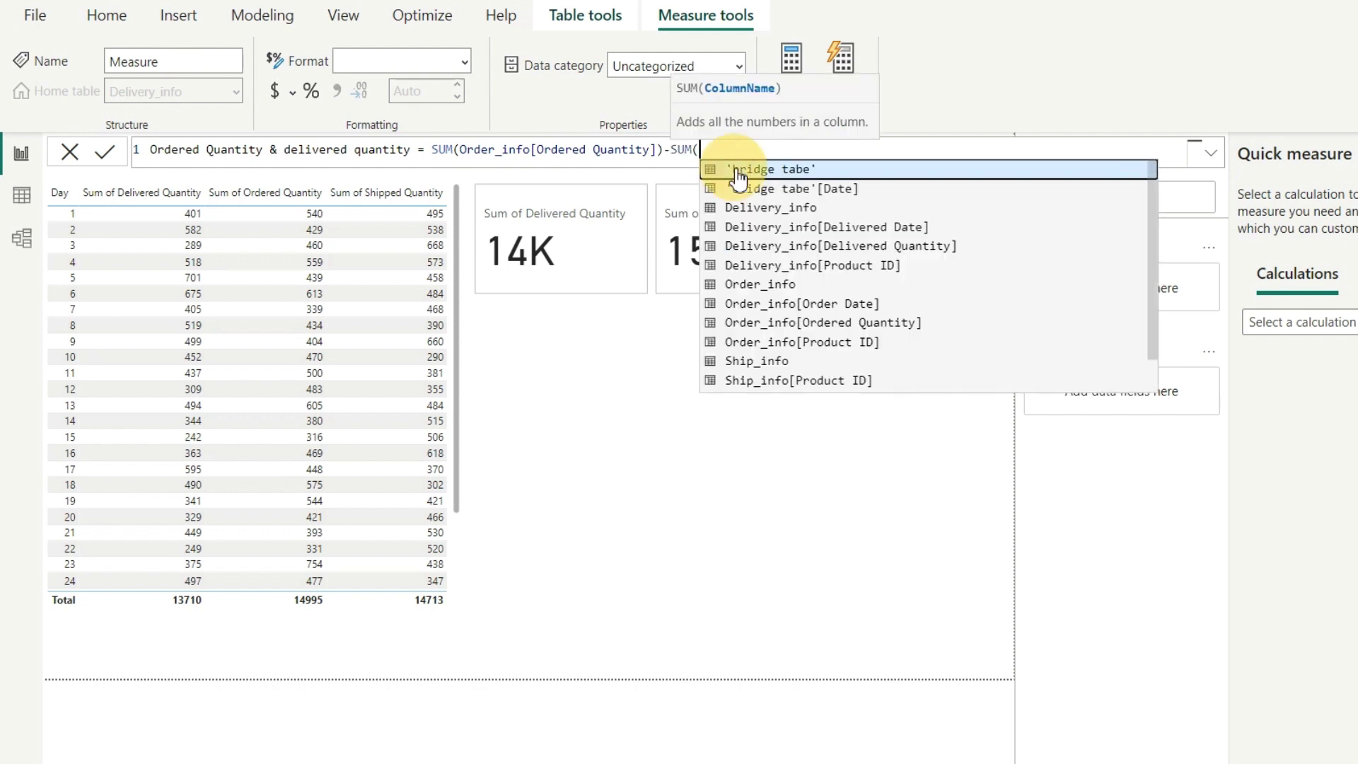
pyautogui.press('Tab')
pyautogui.press('BackSpace')
pyautogui.press('BackSpace')
pyautogui.press('BackSpace')
pyautogui.press('BackSpace')
pyautogui.press('BackSpace')
pyautogui.press('BackSpace')
pyautogui.press('BackSpace')
pyautogui.press('BackSpace')
pyautogui.press('BackSpace')
pyautogui.press('BackSpace')
pyautogui.press('BackSpace')
pyautogui.press('BackSpace')
pyautogui.press('BackSpace')
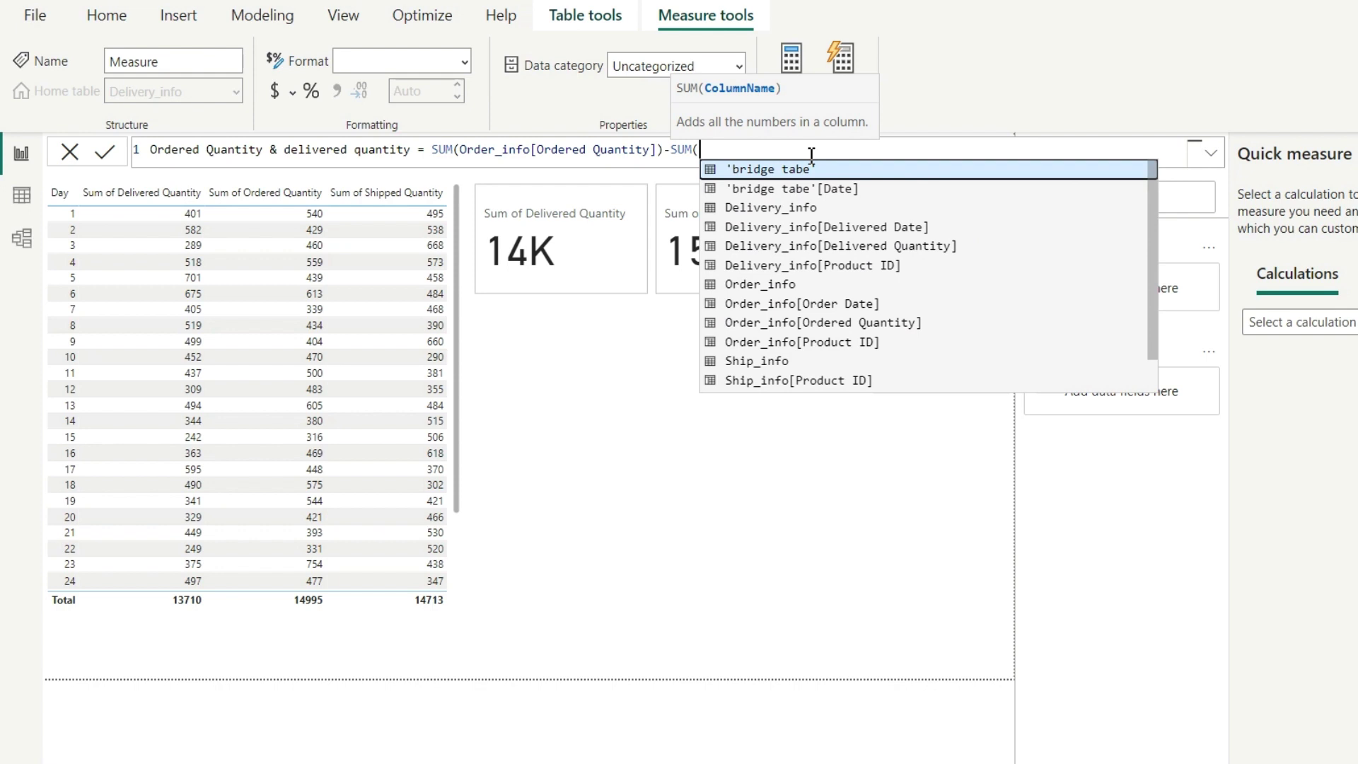
pyautogui.write('de')
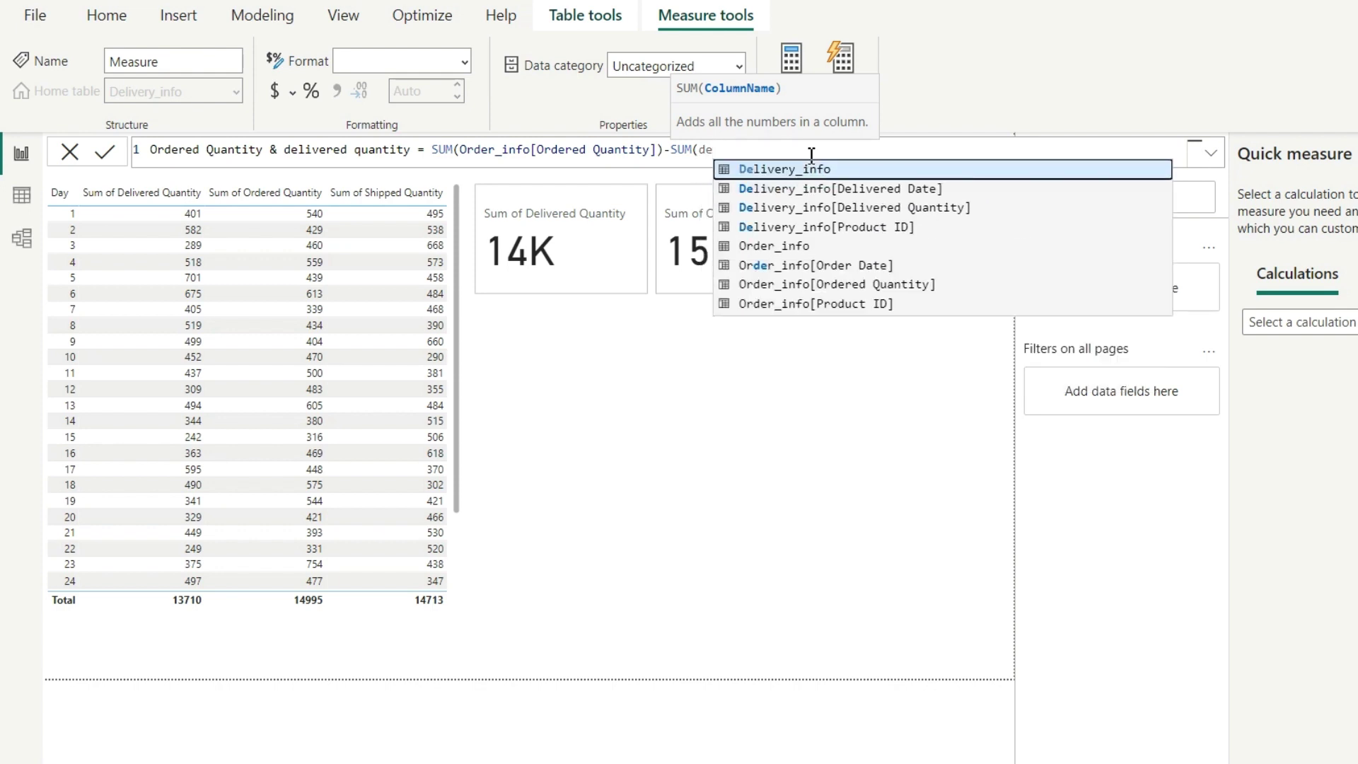
pyautogui.click(890, 209)
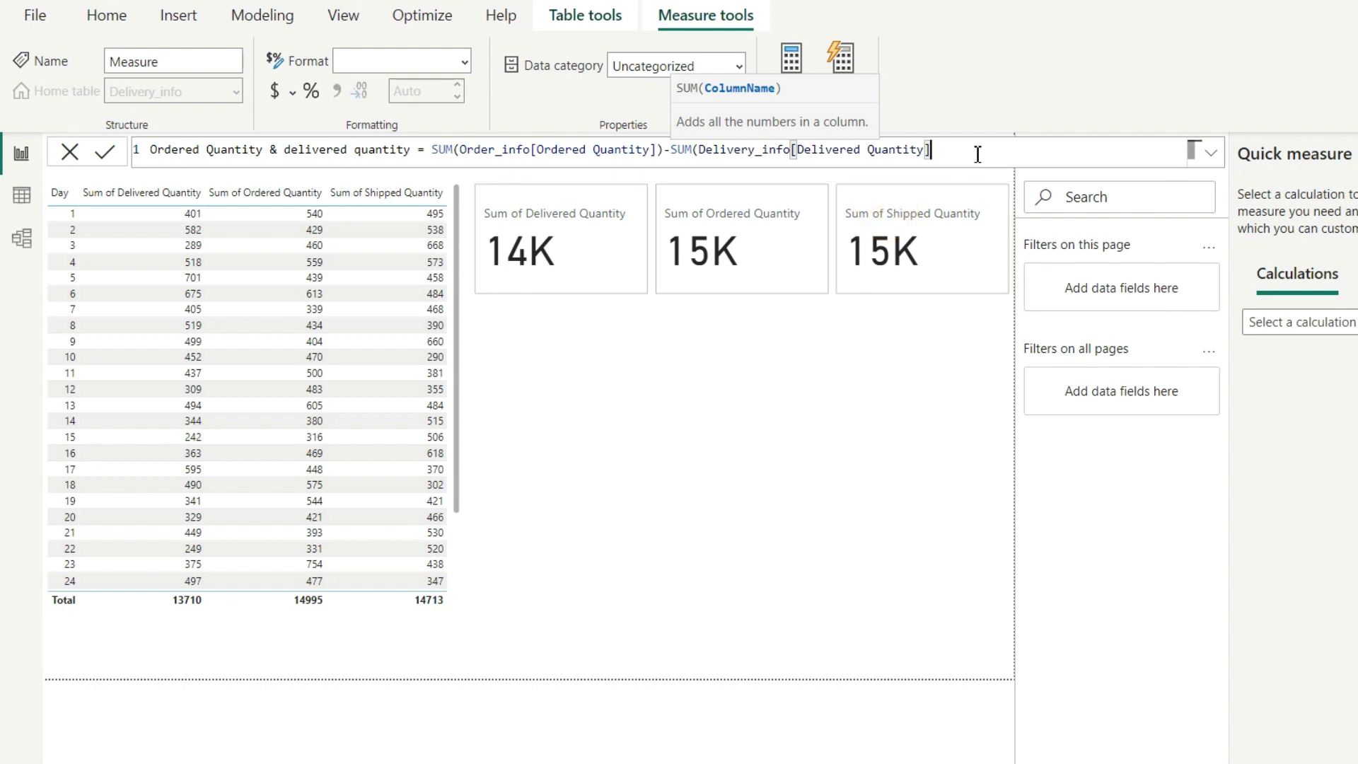
pyautogui.write(')')
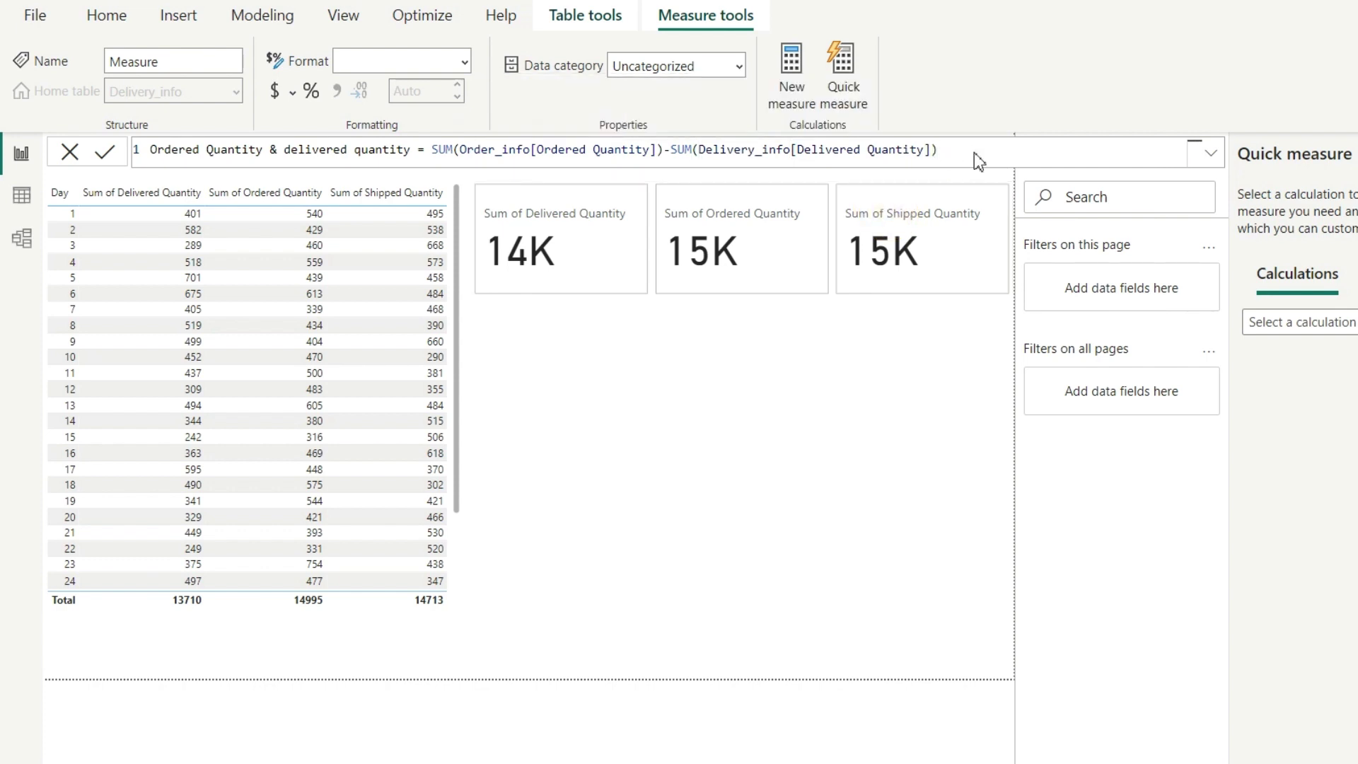
pyautogui.press('Return')
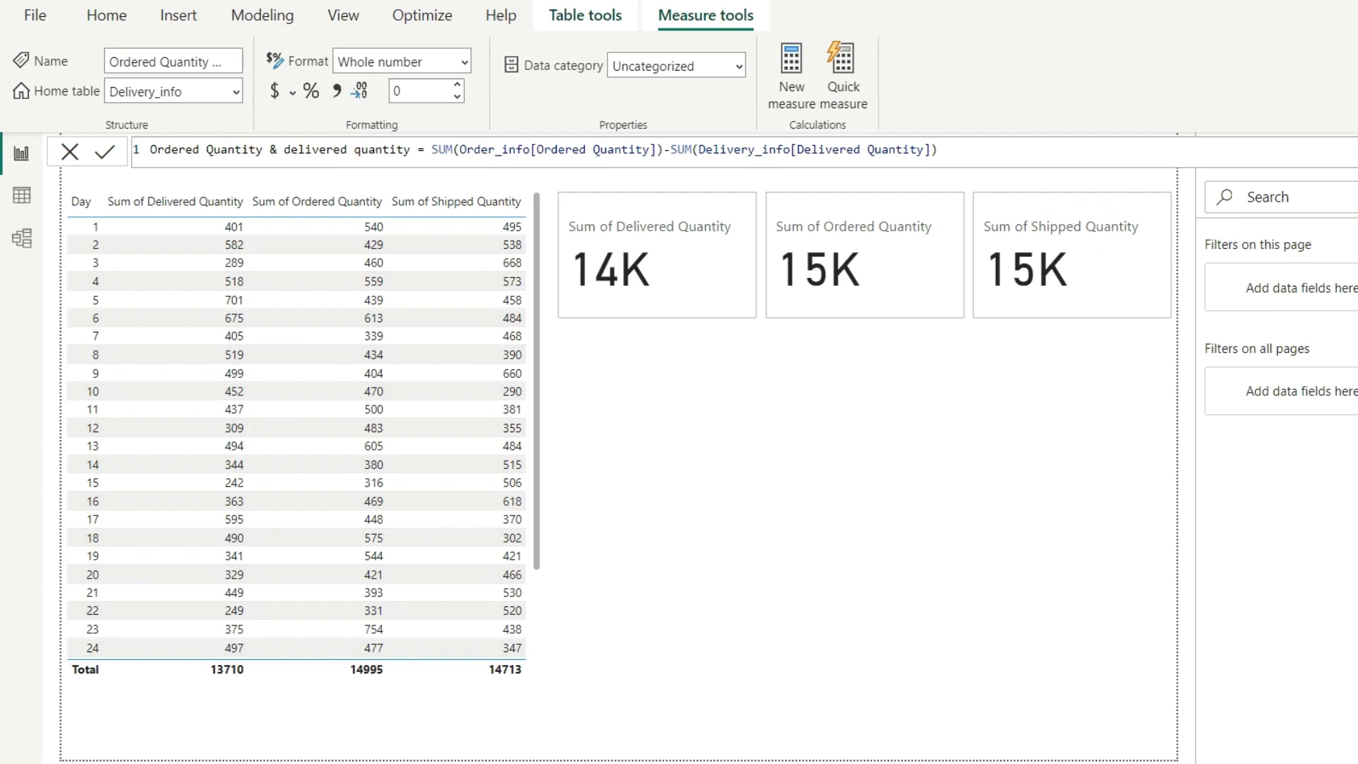
# Insert a new-style card below the summary cards showing the Ordered Quantity & delivered quantity measure, and shrink it slightly in width and height.
pyautogui.click(916, 460)
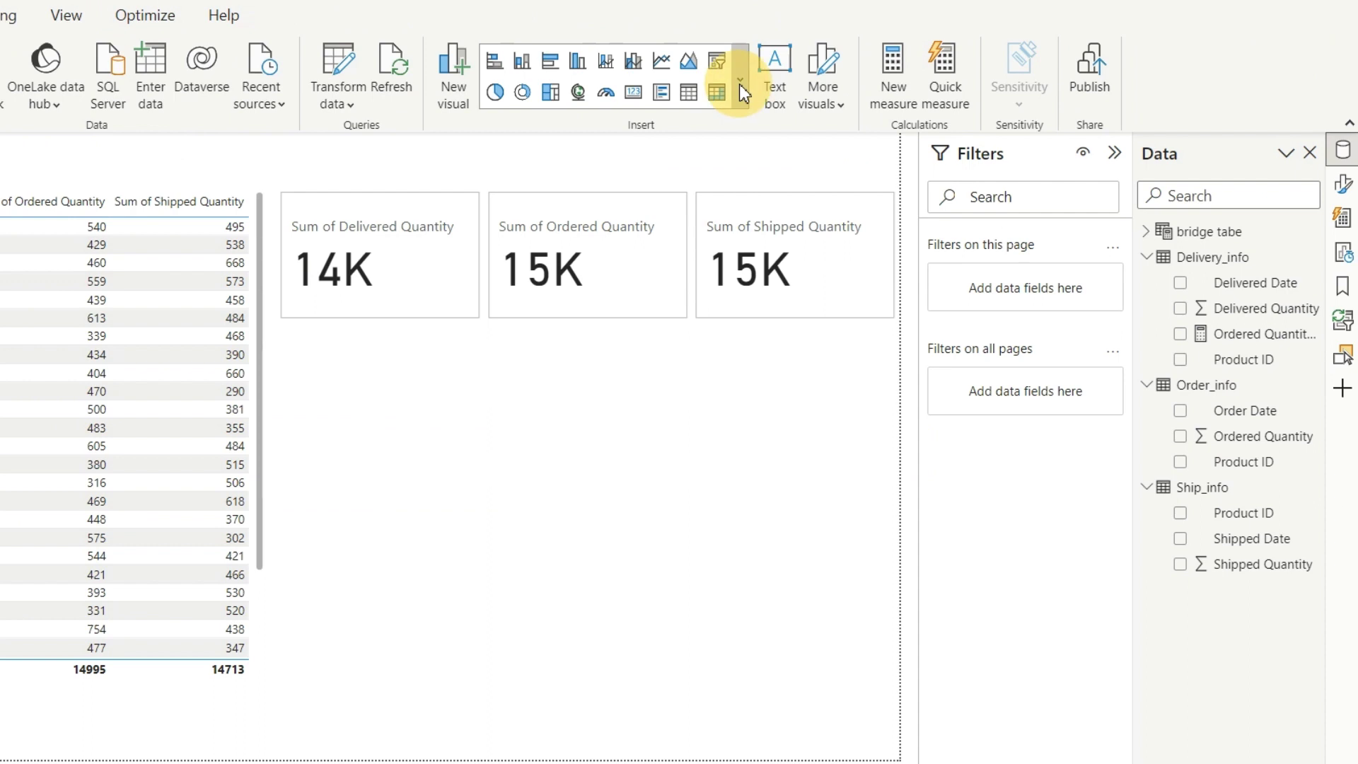
pyautogui.click(1017, 80)
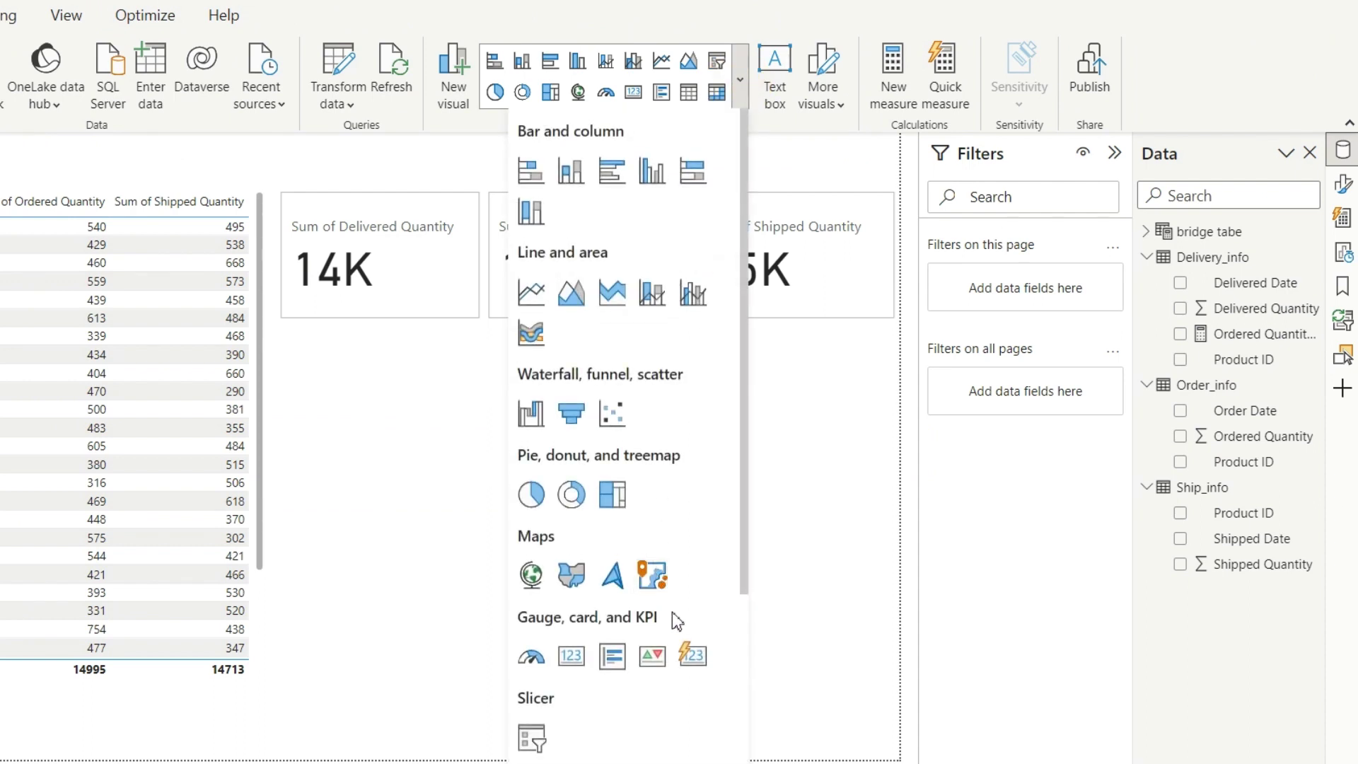
pyautogui.click(693, 655)
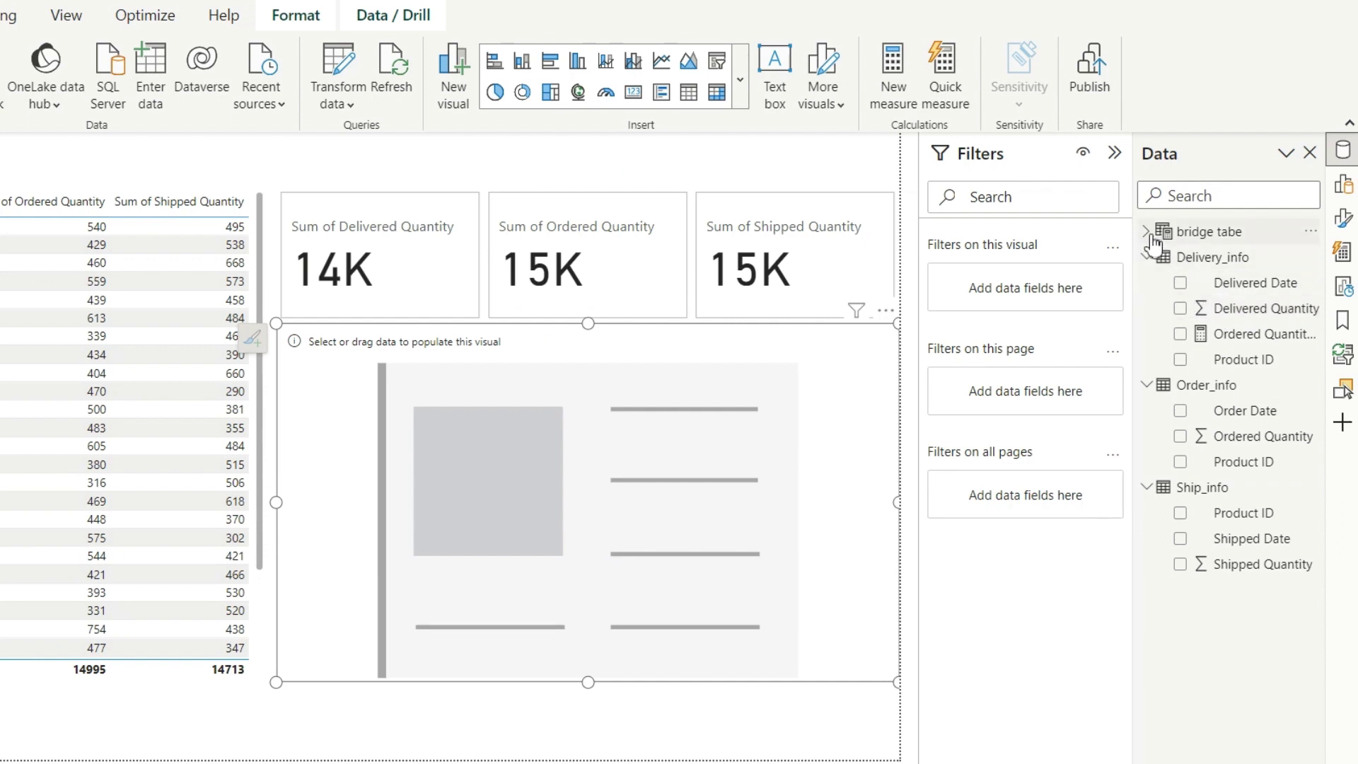
pyautogui.click(1209, 319)
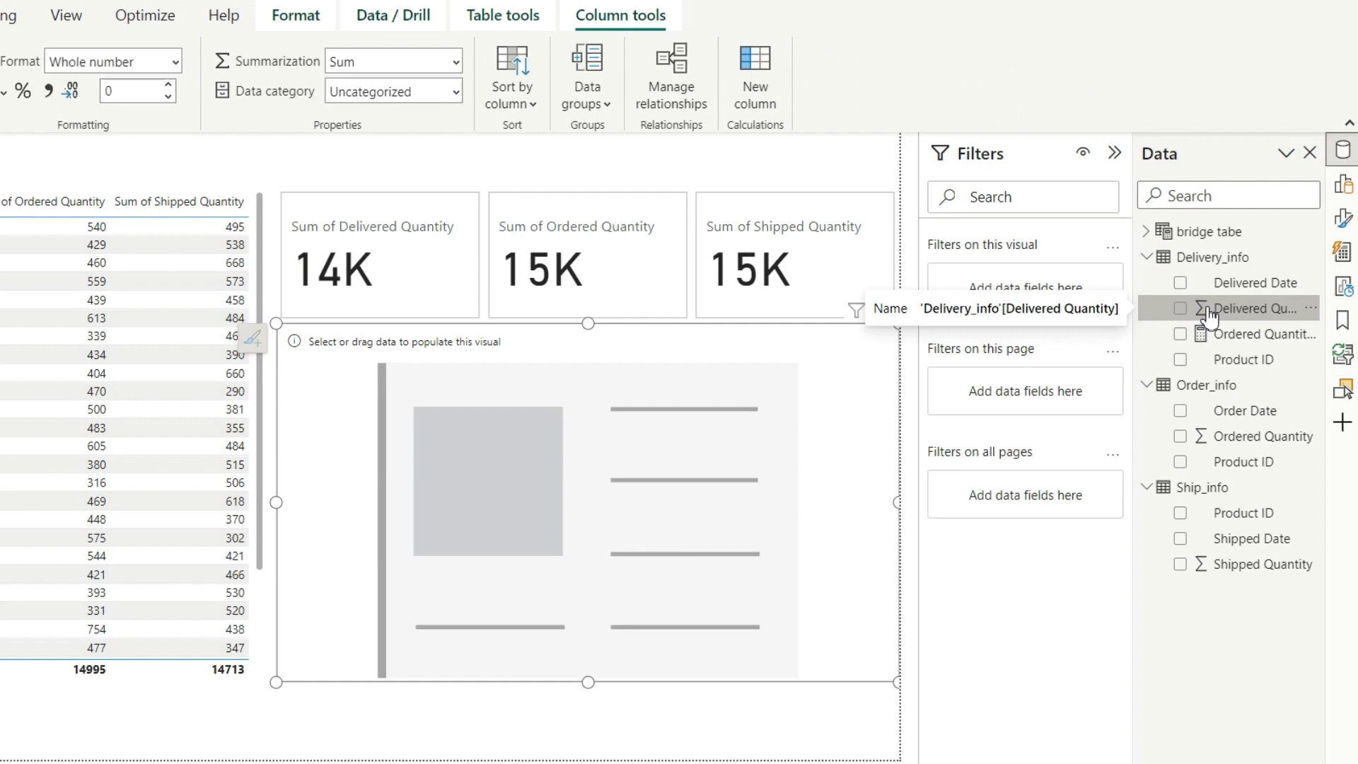
pyautogui.click(1214, 339)
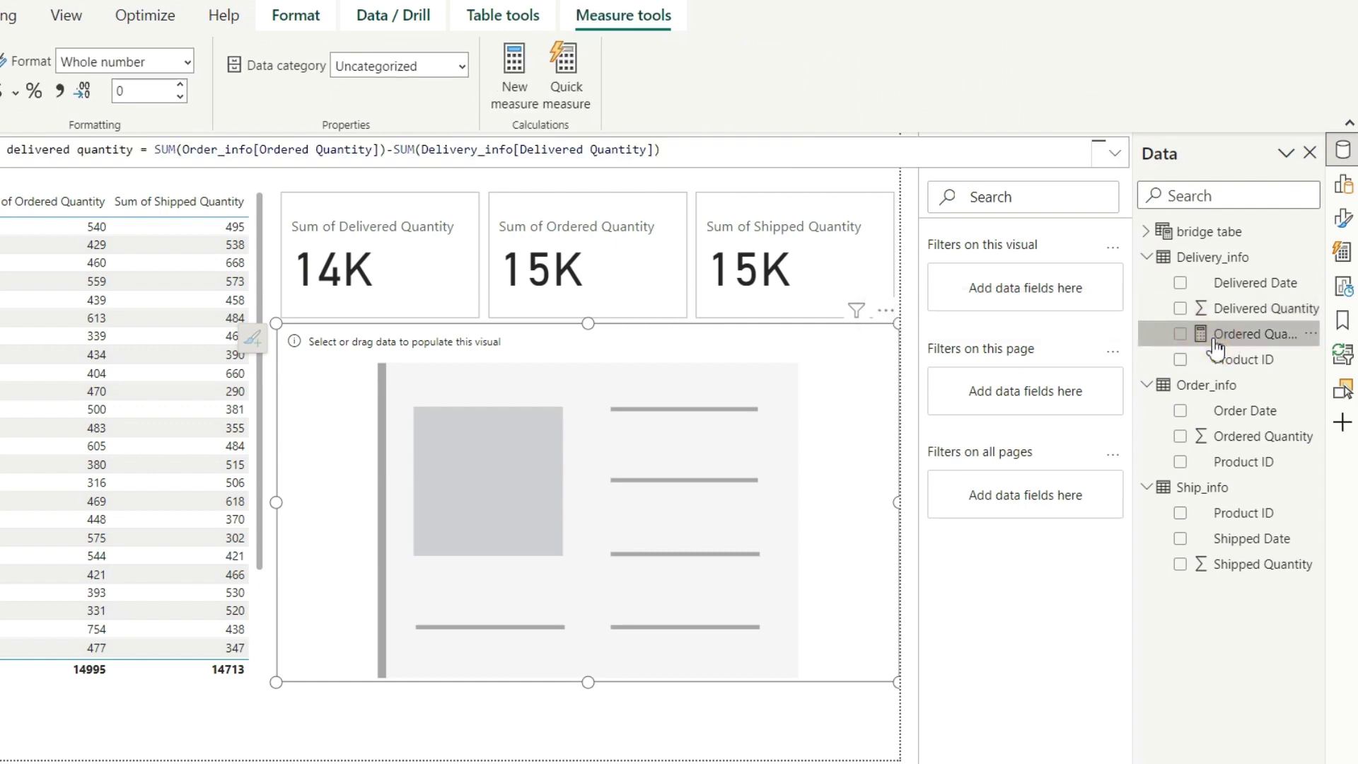
pyautogui.click(1181, 335)
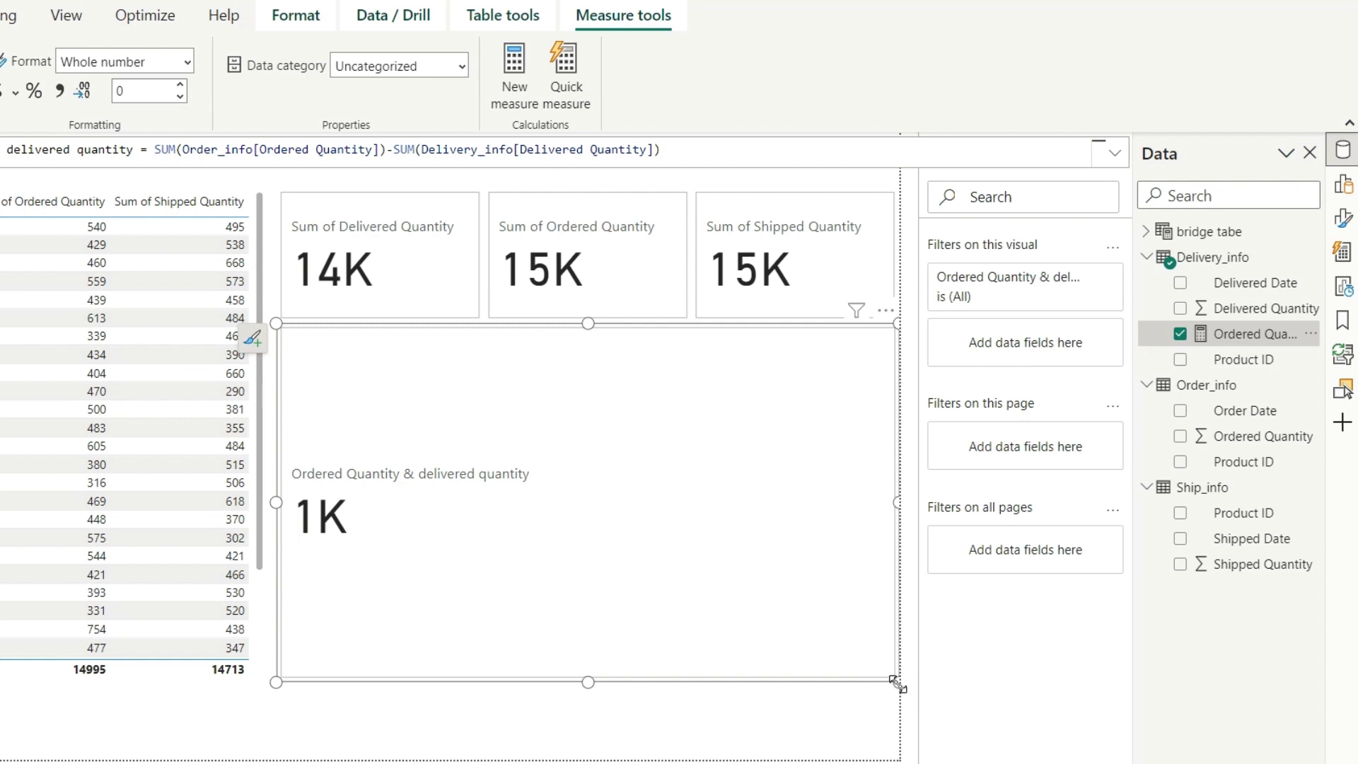
pyautogui.moveTo(898, 684); pyautogui.dragTo(826, 598)
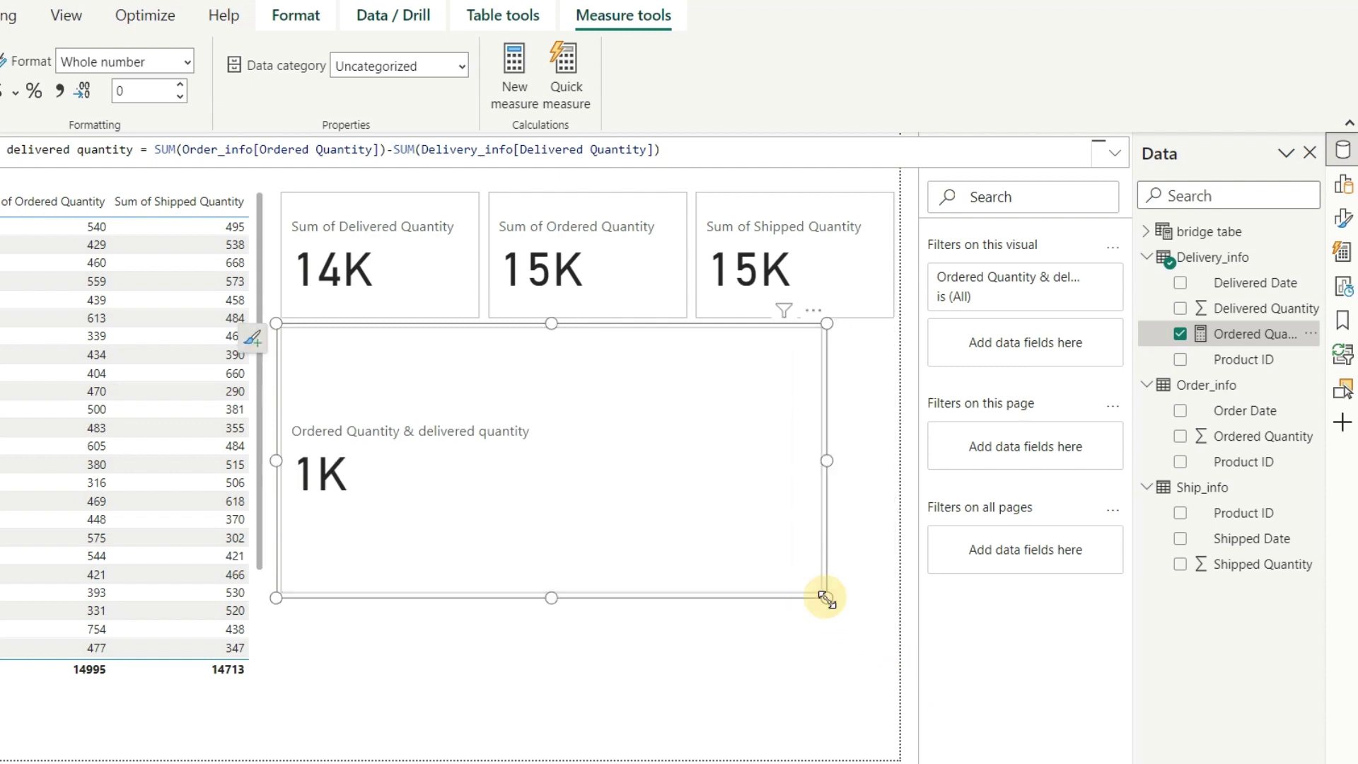
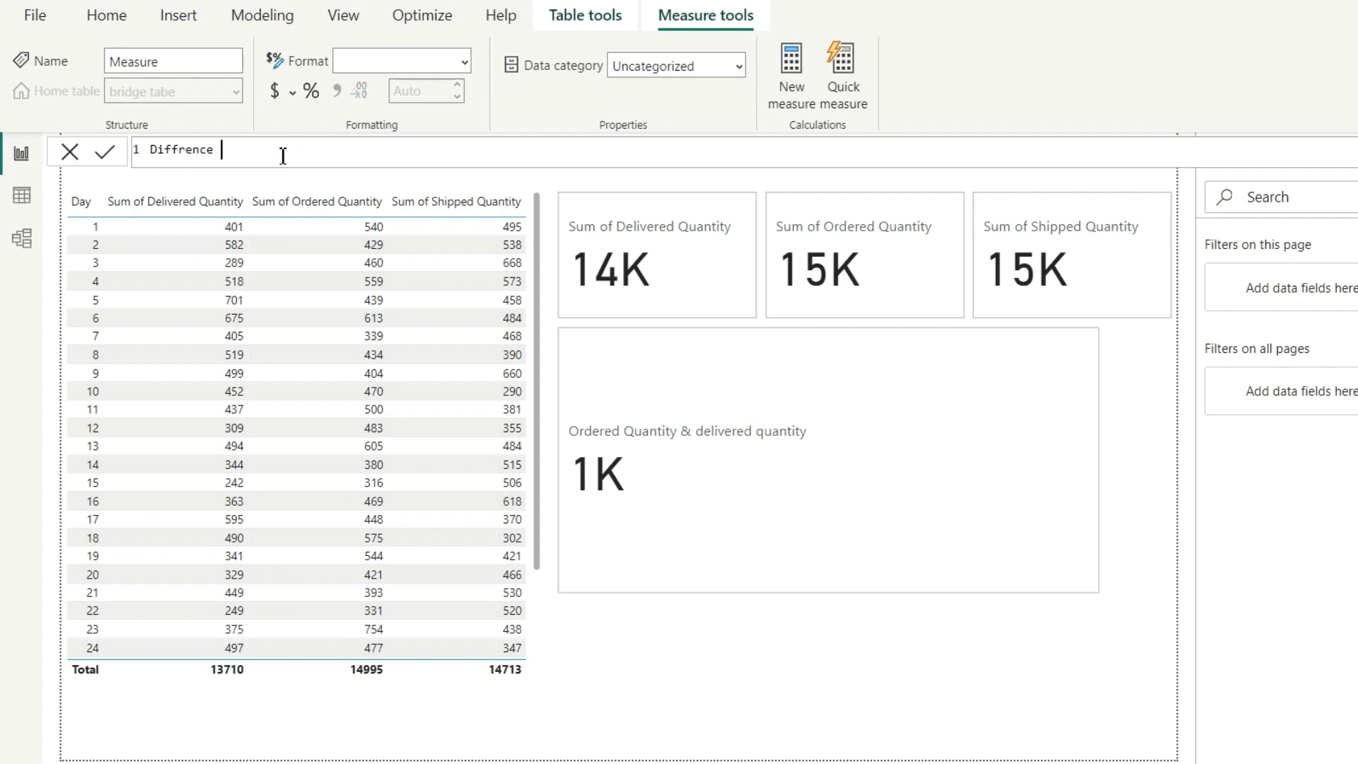
# Enter SUM(Order_info[Ordered Quantity]) as the first term of the Diffrence measure, followed by a minus sign.
pyautogui.write('sum')
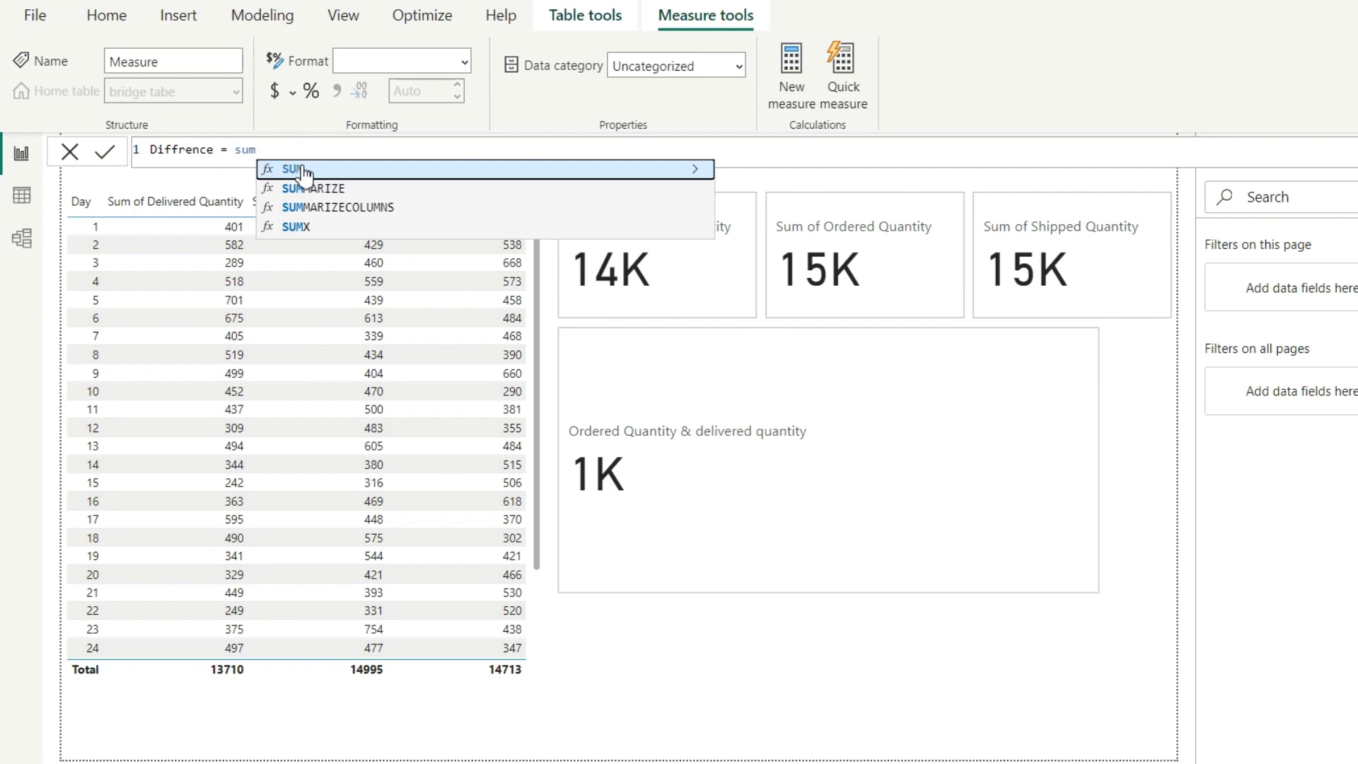
pyautogui.click(302, 169)
pyautogui.write("'bridge tabe'")
pyautogui.press('BackSpace')
pyautogui.press('BackSpace')
pyautogui.press('BackSpace')
pyautogui.press('BackSpace')
pyautogui.press('BackSpace')
pyautogui.press('BackSpace')
pyautogui.press('BackSpace')
pyautogui.press('BackSpace')
pyautogui.press('BackSpace')
pyautogui.press('BackSpace')
pyautogui.press('BackSpace')
pyautogui.press('BackSpace')
pyautogui.press('BackSpace')
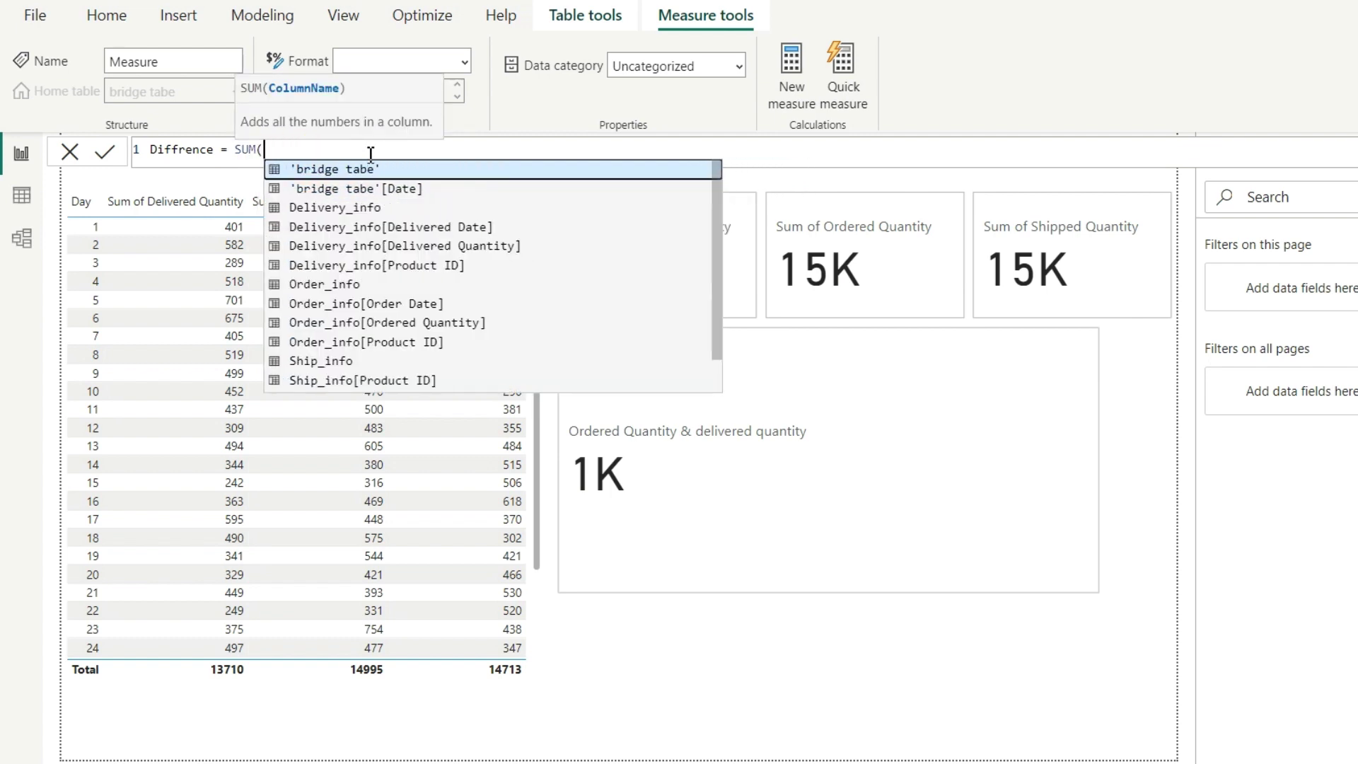
pyautogui.write('O')
pyautogui.press('BackSpace')
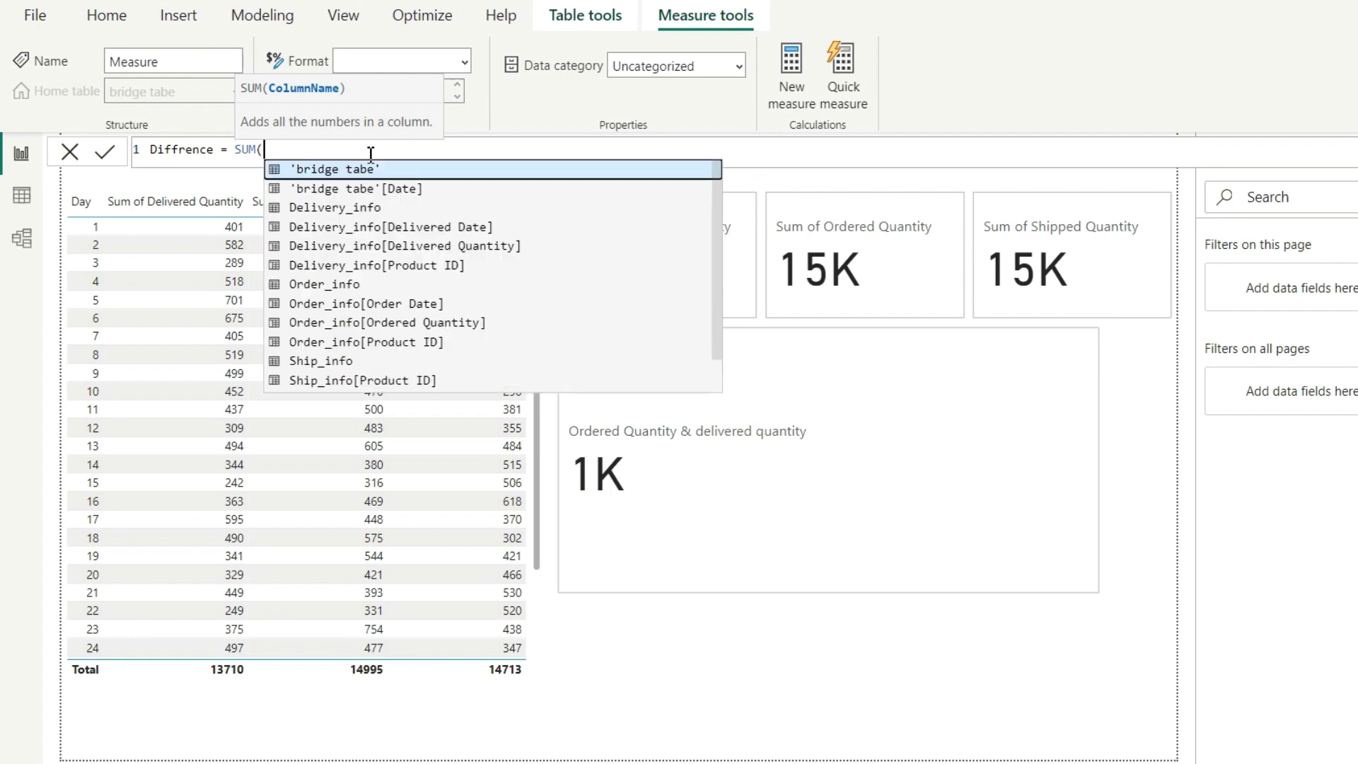
pyautogui.write('o')
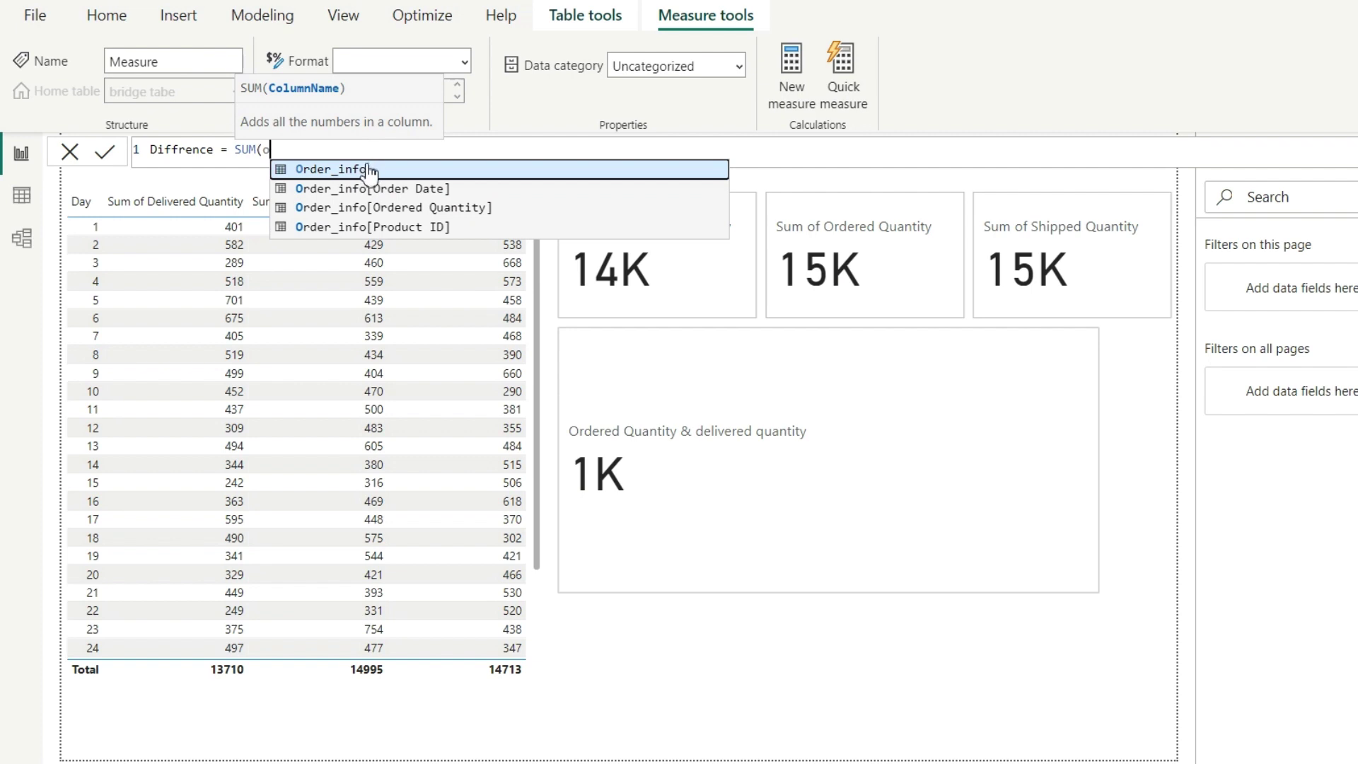
pyautogui.click(404, 211)
pyautogui.write(')')
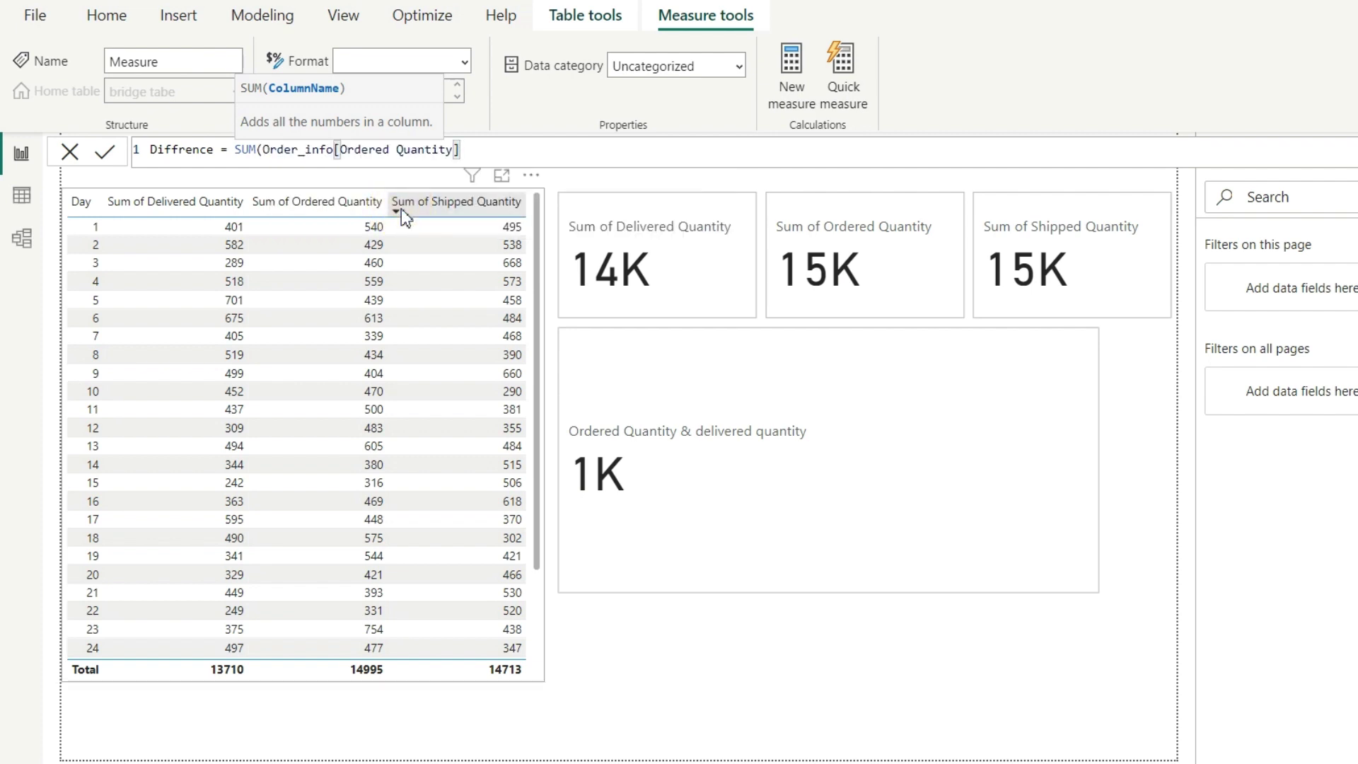
pyautogui.write('-')
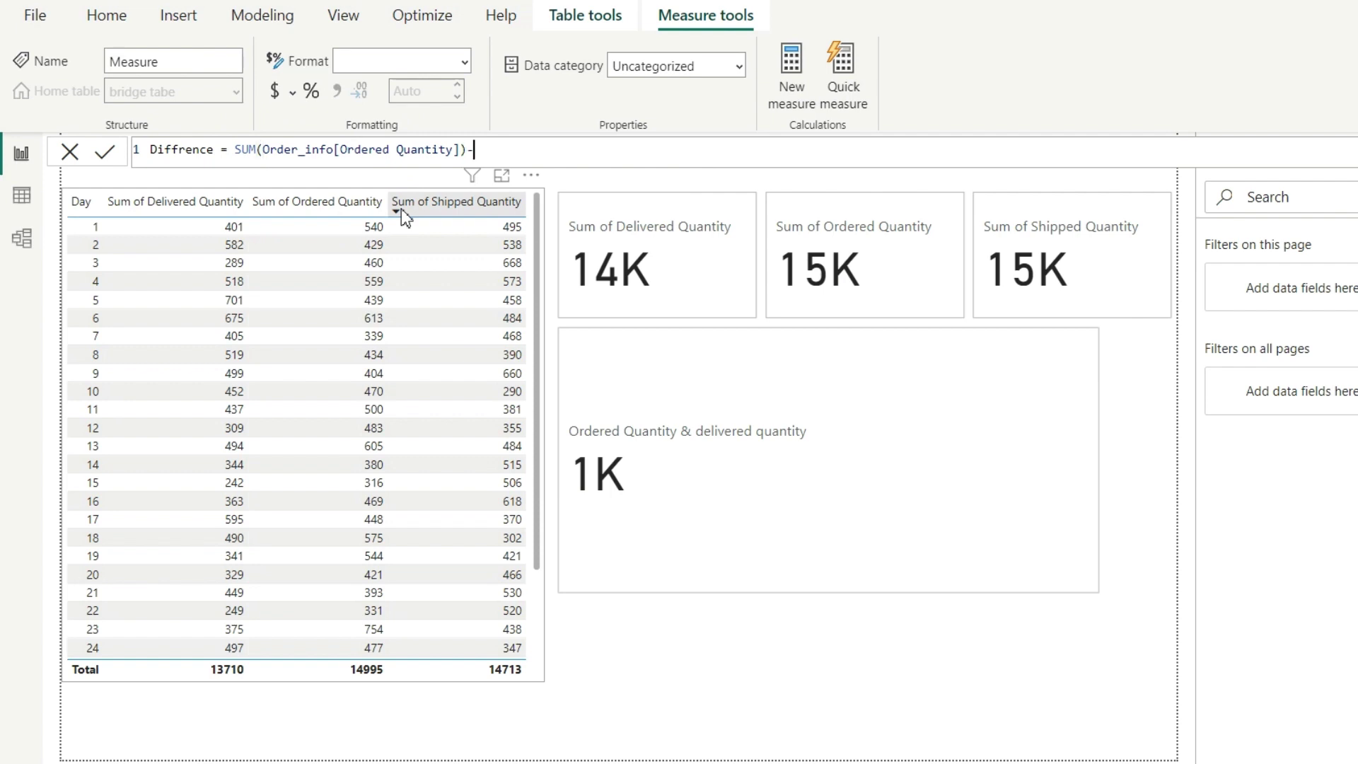
# Complete the Diffrence measure by subtracting SUM(Ship_info[Shipped Quantity]), and commit the formula.
pyautogui.write('sum')
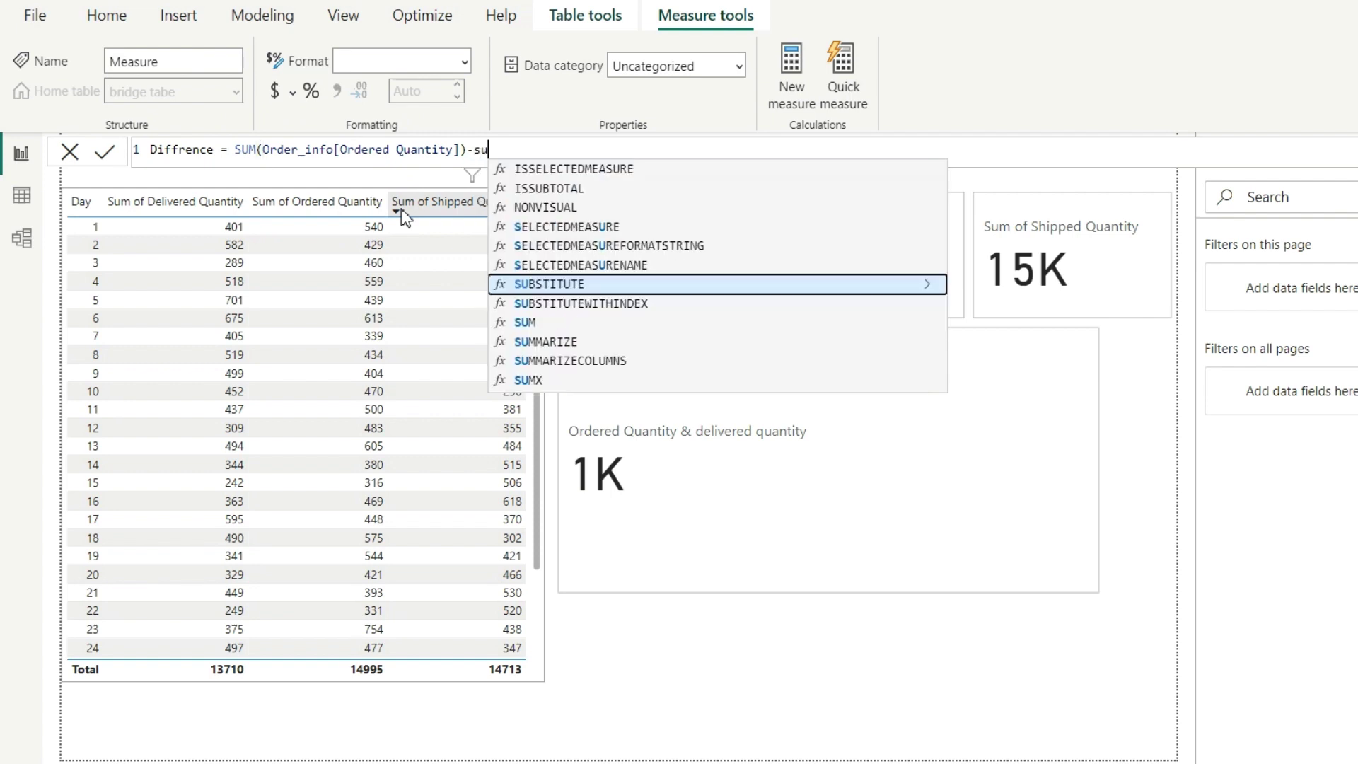
pyautogui.click(544, 169)
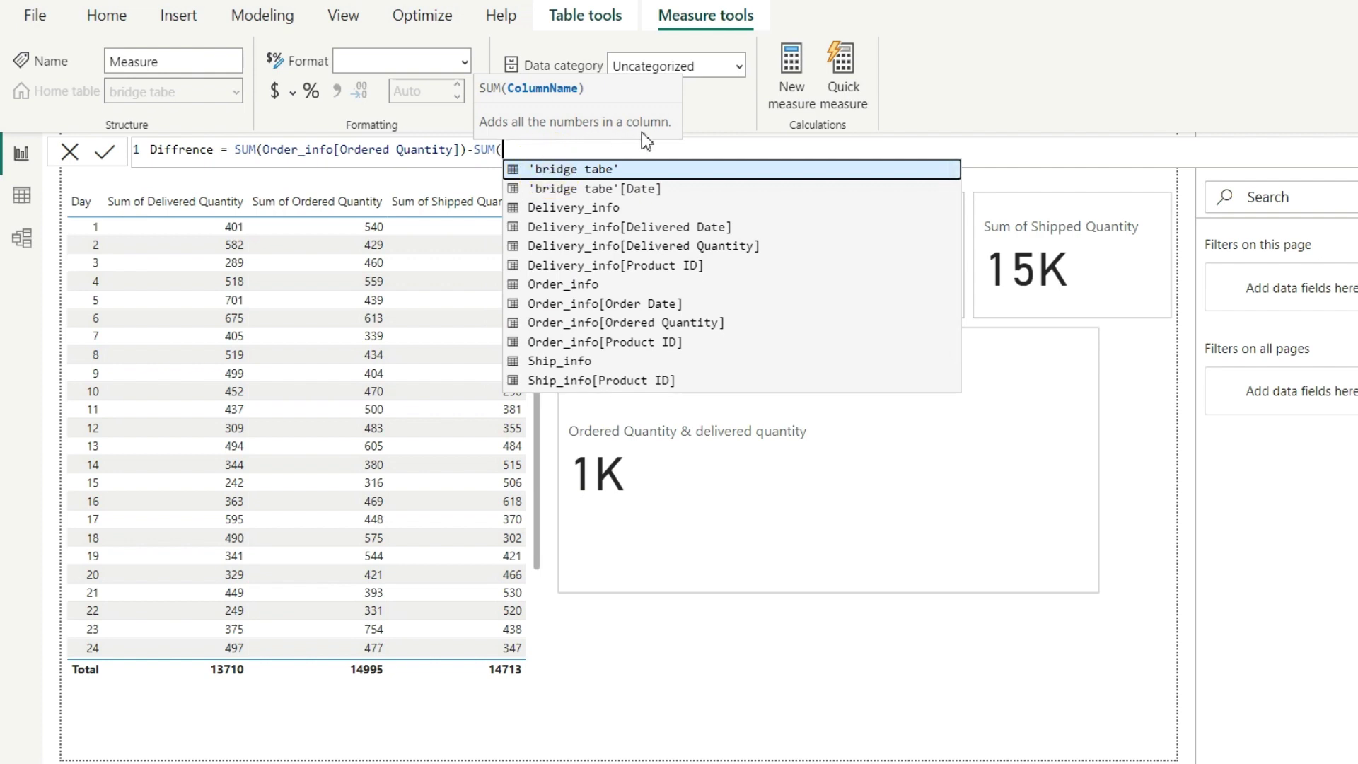
pyautogui.write('sh')
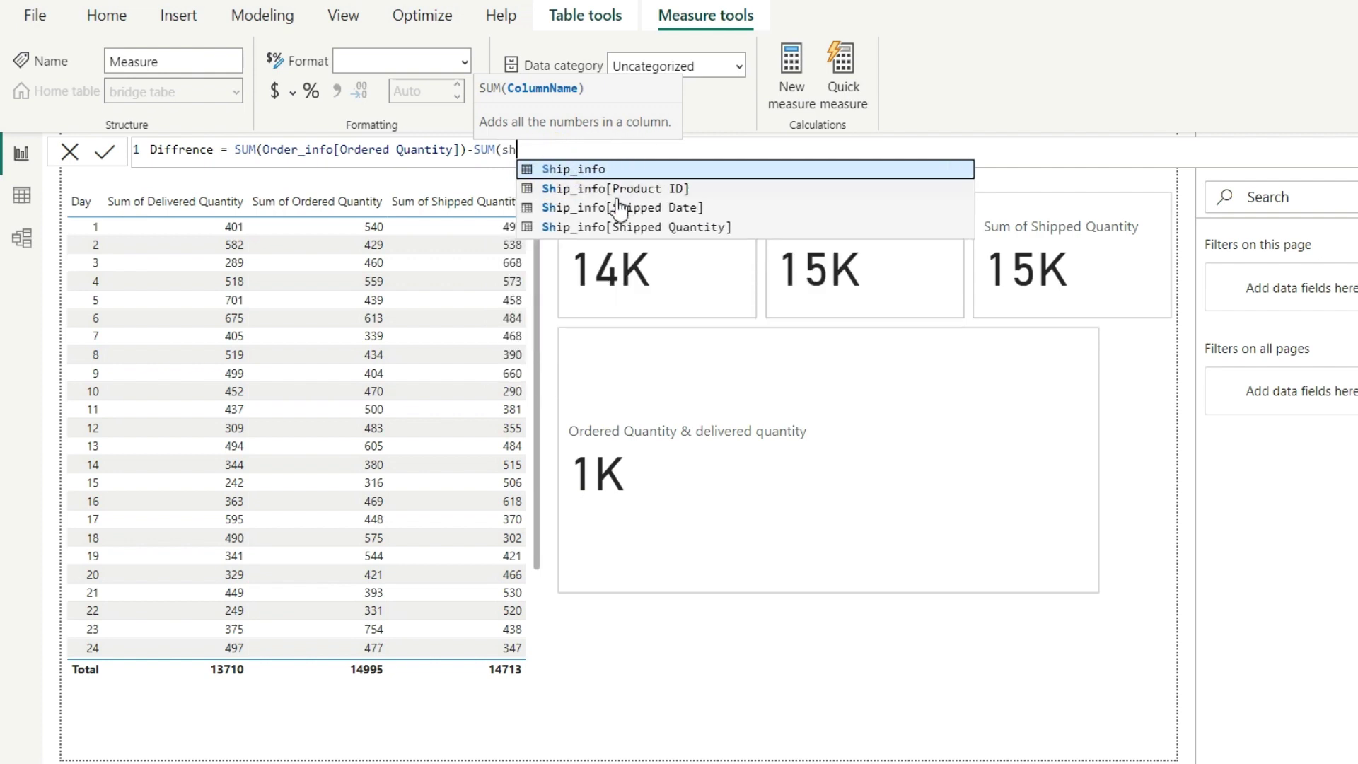
pyautogui.click(634, 226)
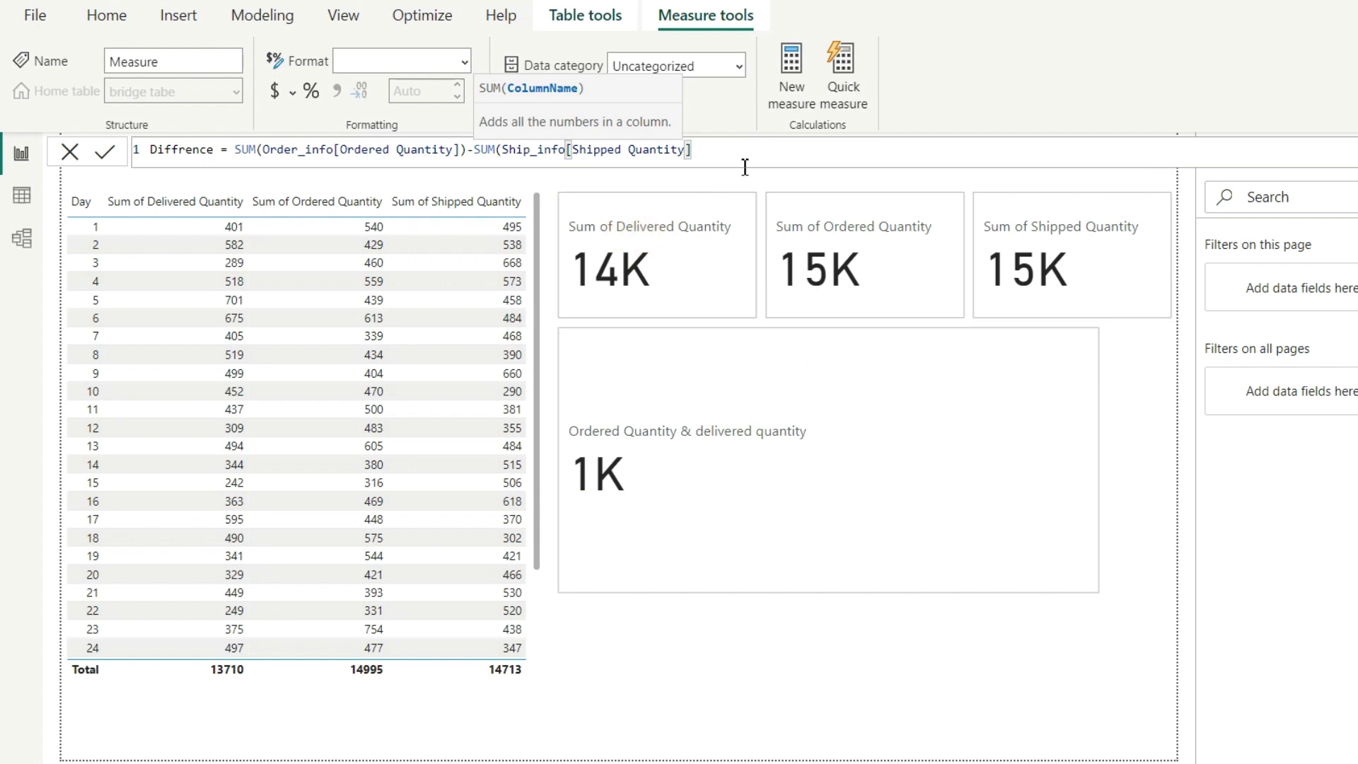
pyautogui.write(')')
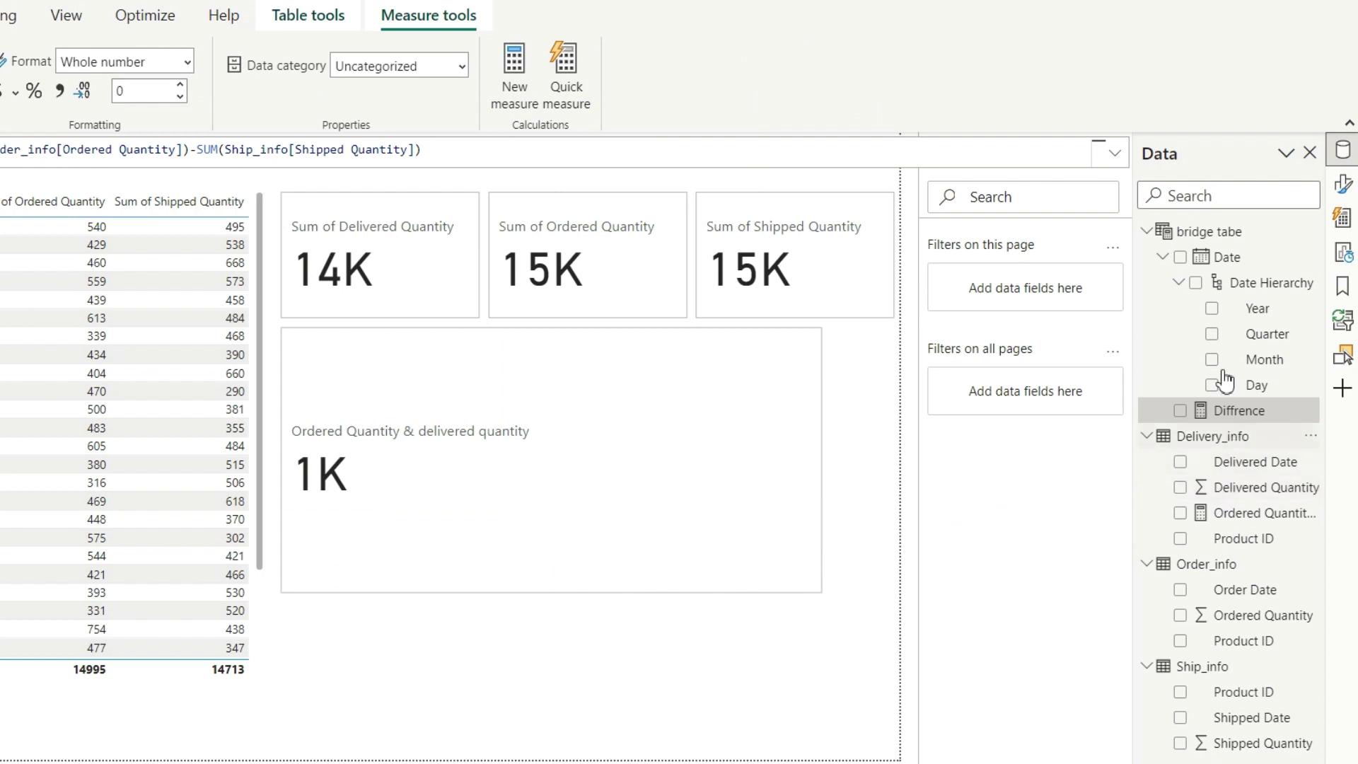
# Add the Diffrence measure to the existing Ordered Quantity & delivered quantity card instead of keeping it in a separate card.
pyautogui.click(1181, 412)
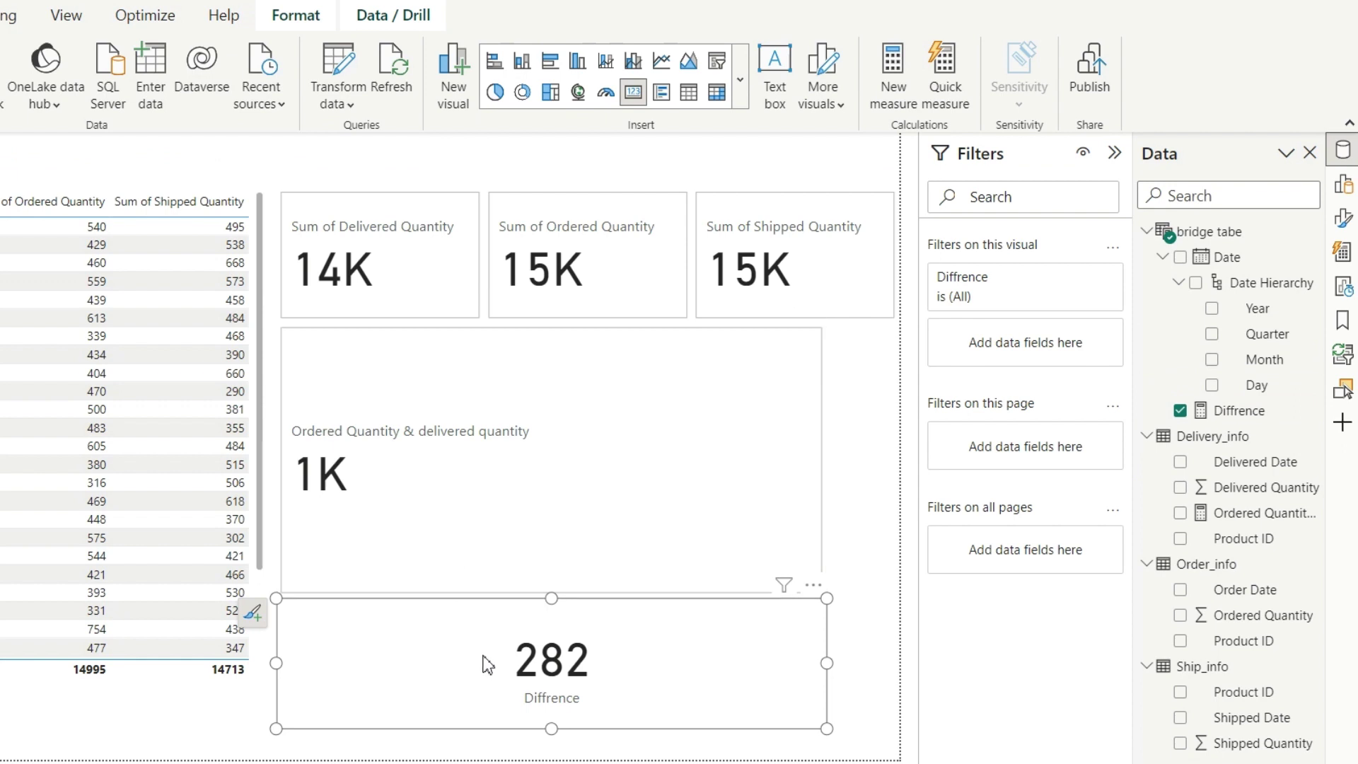
pyautogui.press('Delete')
pyautogui.click(546, 488)
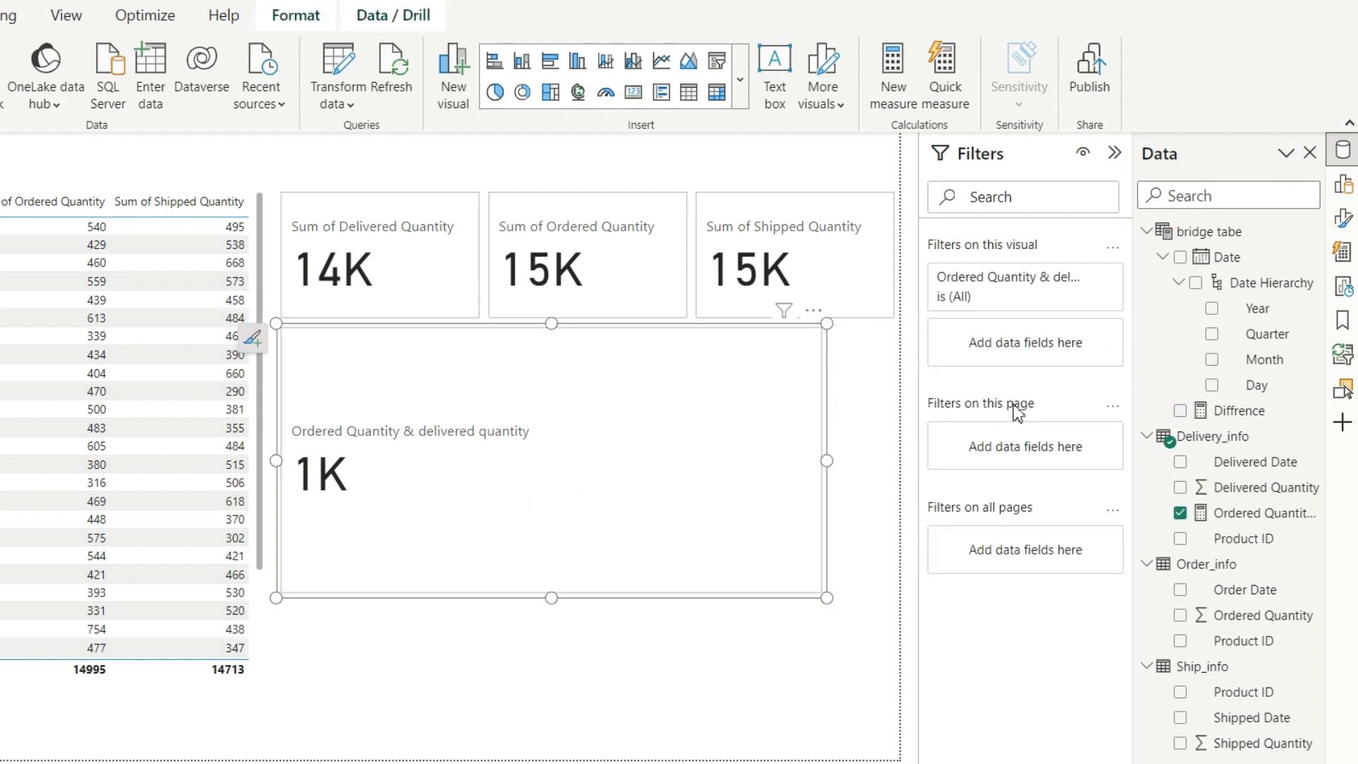
pyautogui.click(1181, 411)
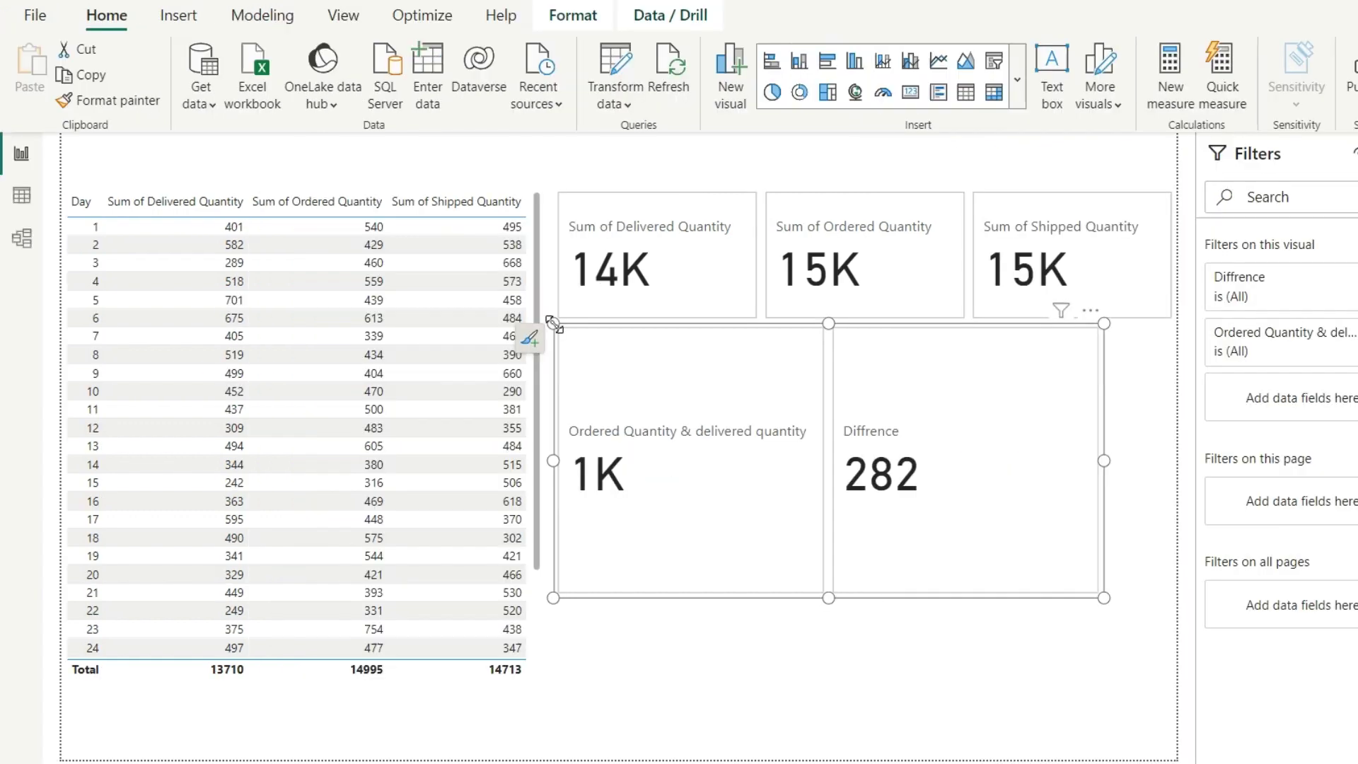
# Shrink the two-measure card from its upper-left corner to leave a gap beneath the summary cards, and deselect it.
pyautogui.moveTo(324, 383); pyautogui.dragTo(336, 401)
pyautogui.moveTo(613, 401); pyautogui.dragTo(631, 394)
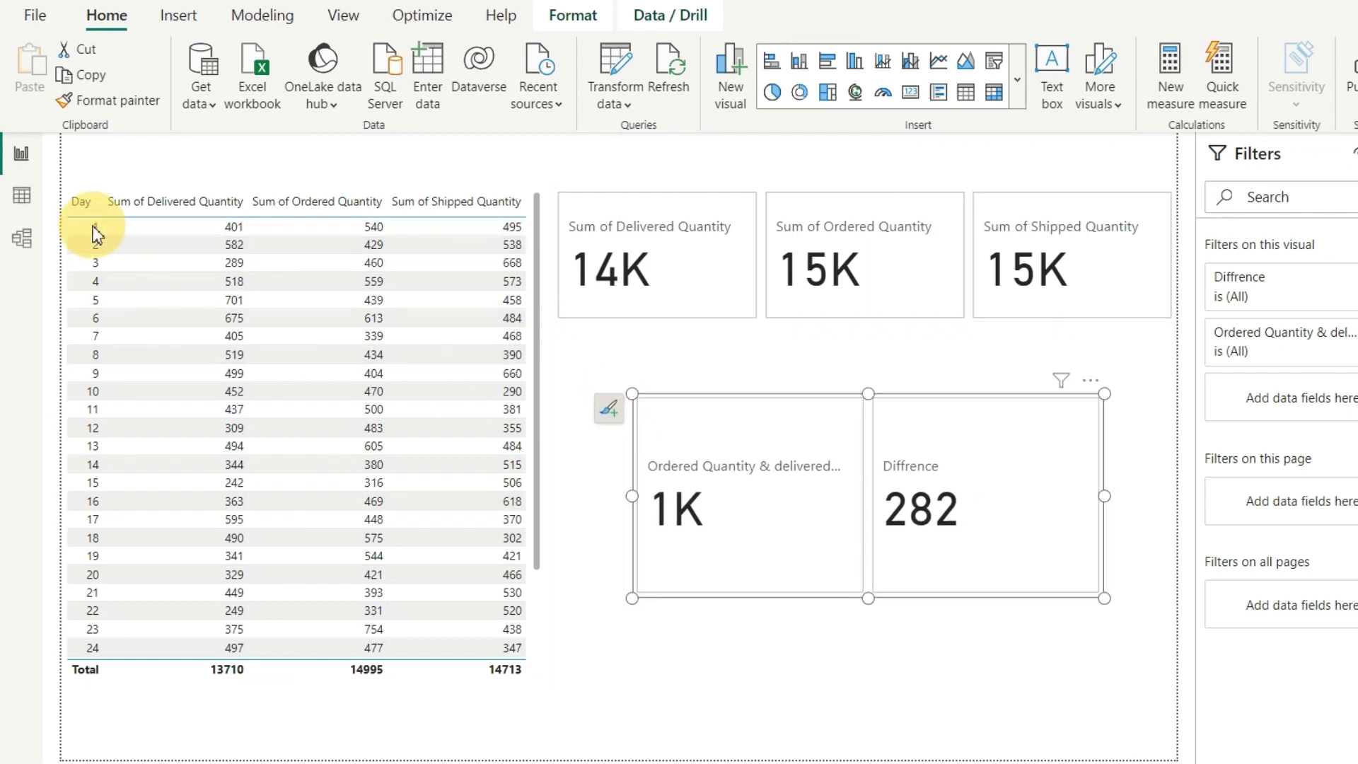
pyautogui.click(137, 232)
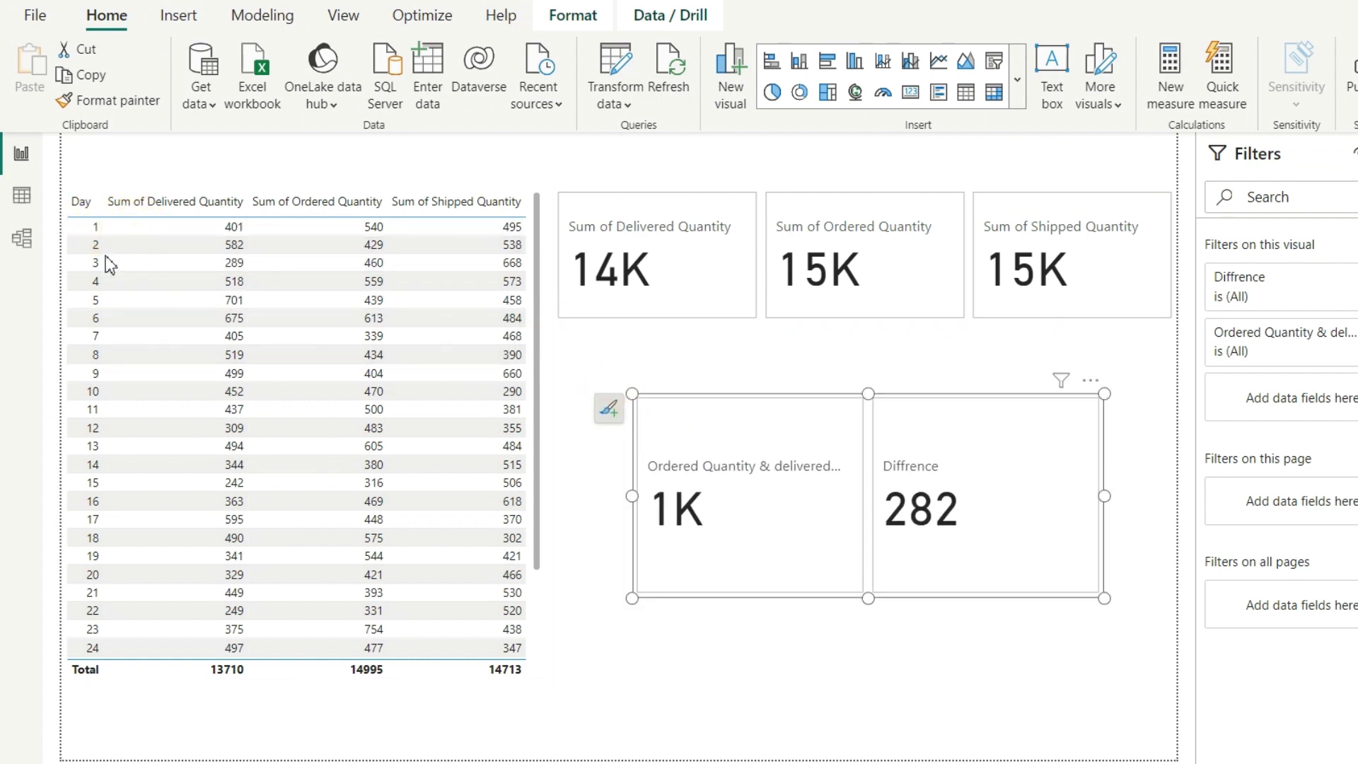
pyautogui.click(710, 656)
pyautogui.click(108, 281)
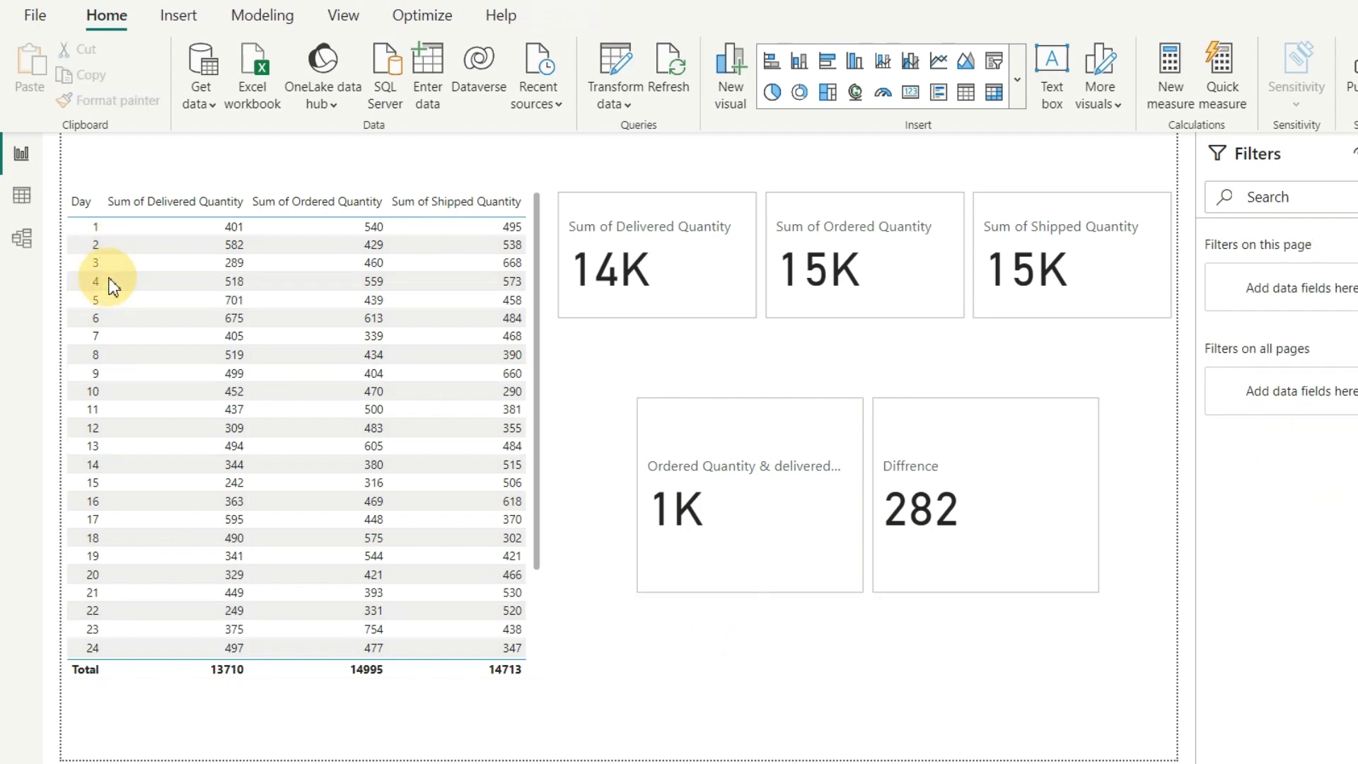
# Cross-filter the cards by individual days in the table, such as 6, 15, 7 and 18, to examine the quantity differences.
pyautogui.click(335, 325)
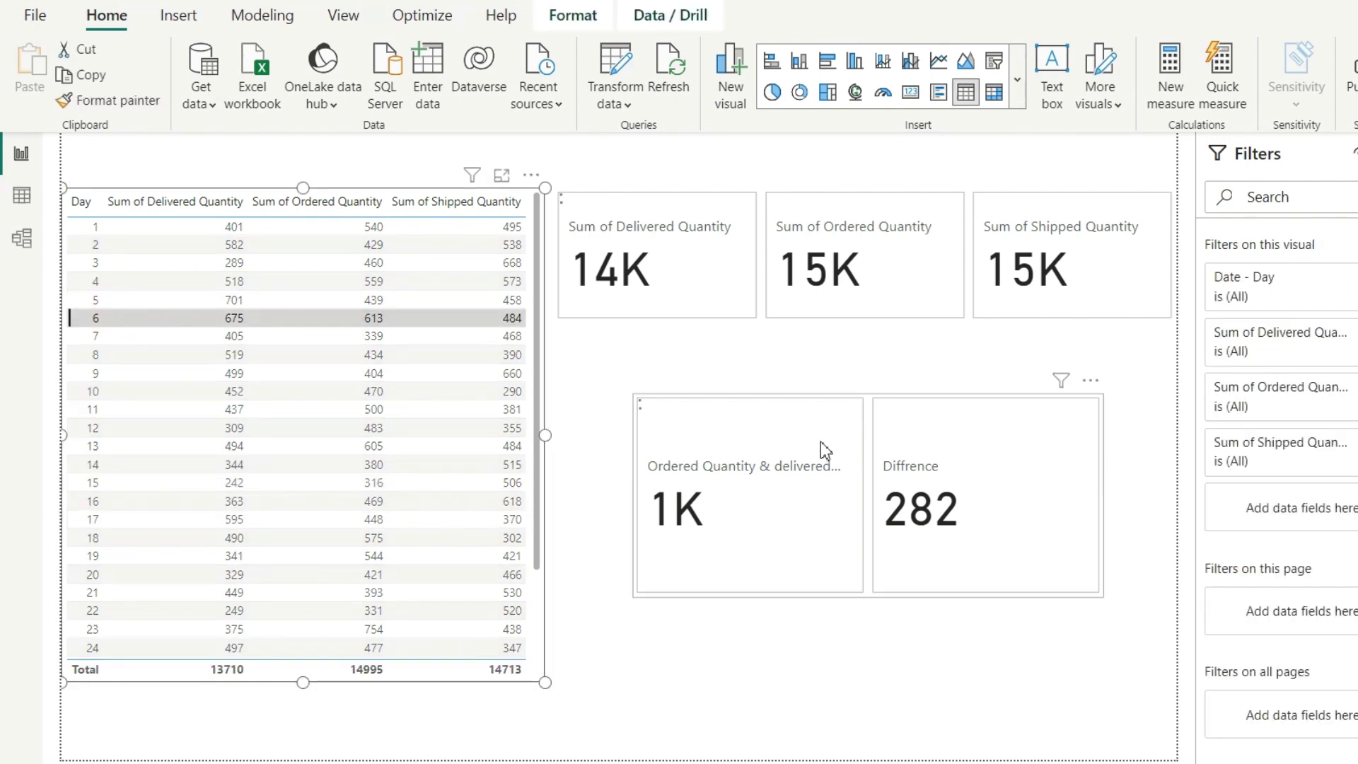
pyautogui.click(228, 483)
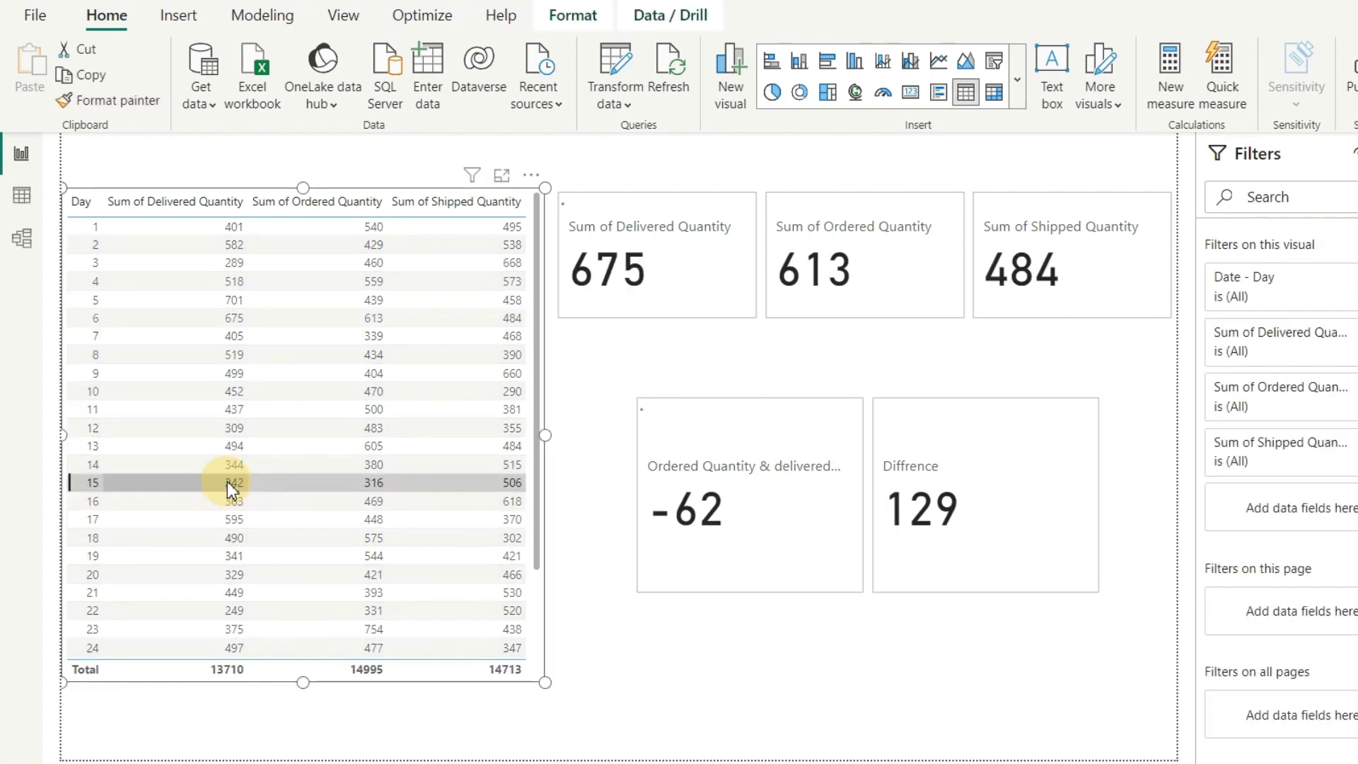
pyautogui.click(176, 345)
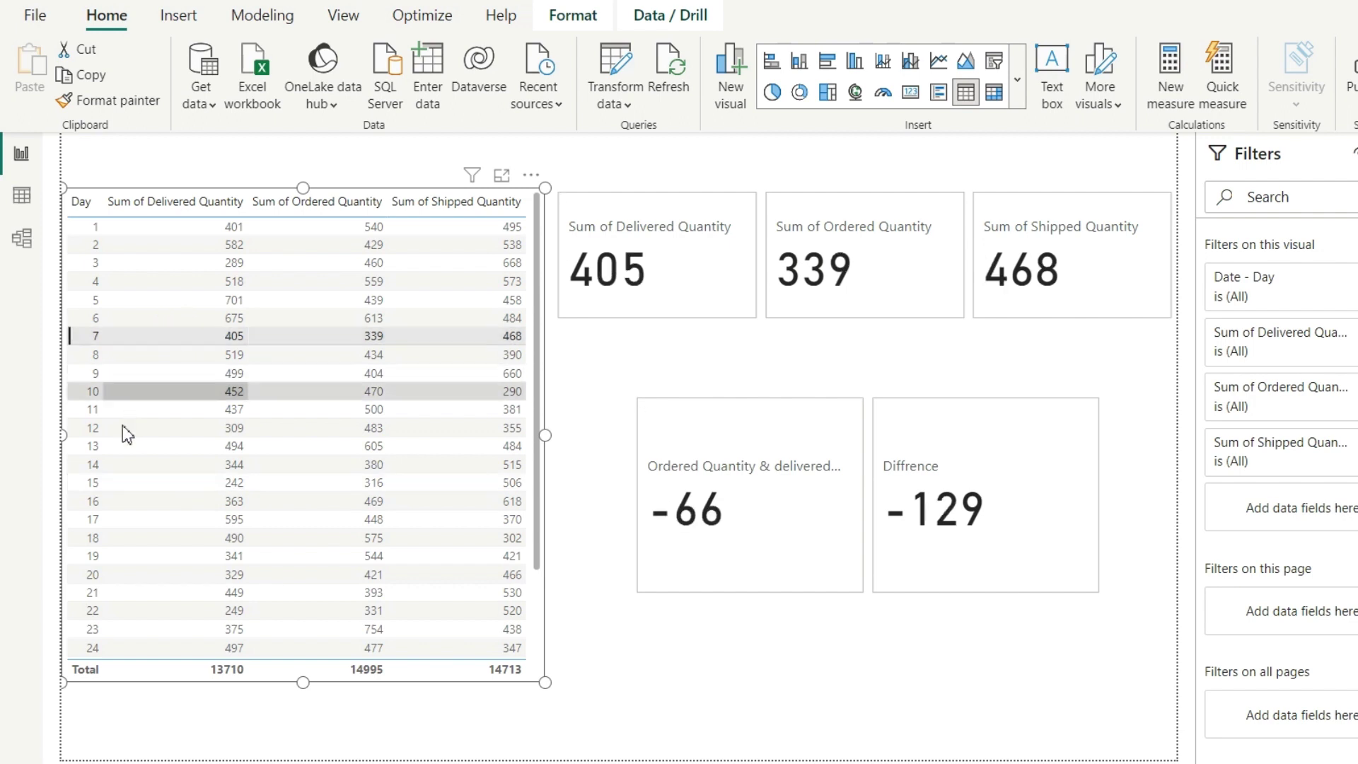
pyautogui.click(101, 486)
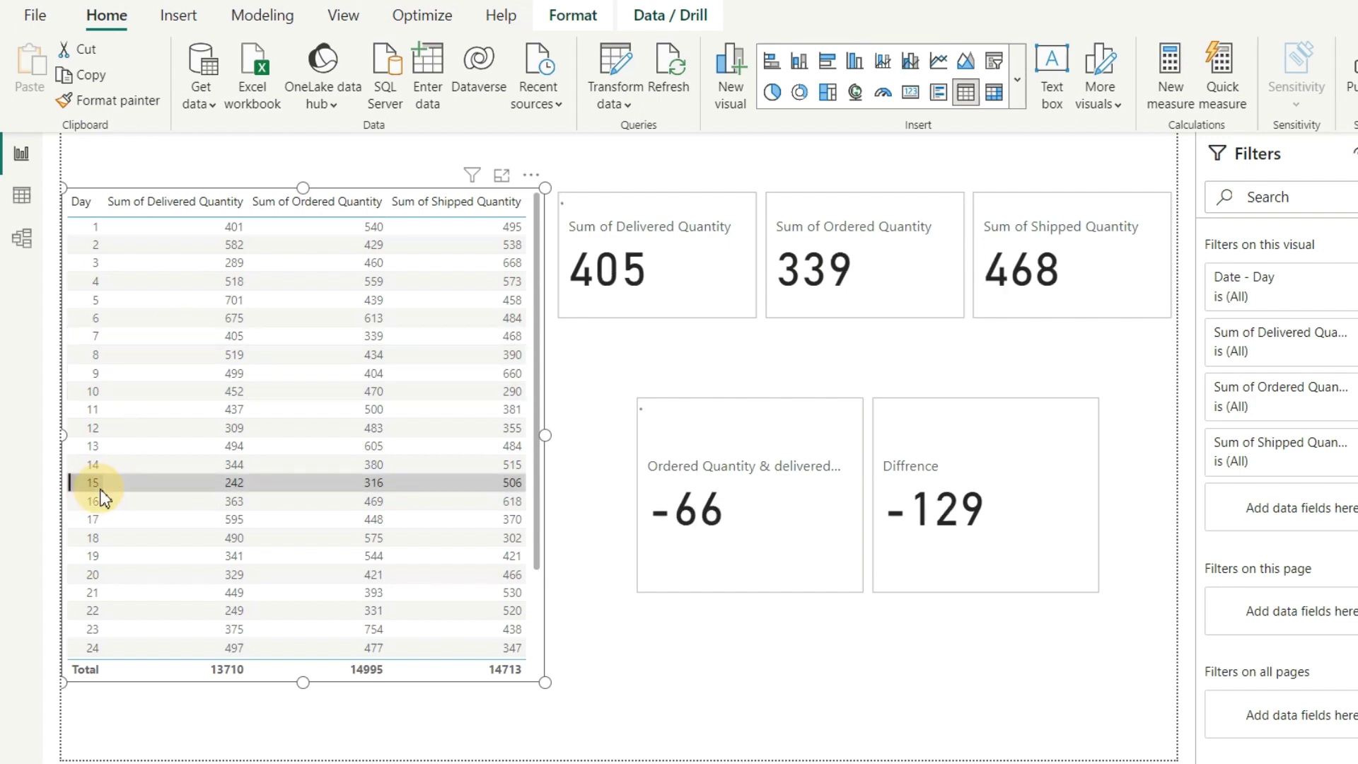
pyautogui.click(101, 540)
pyautogui.click(122, 394)
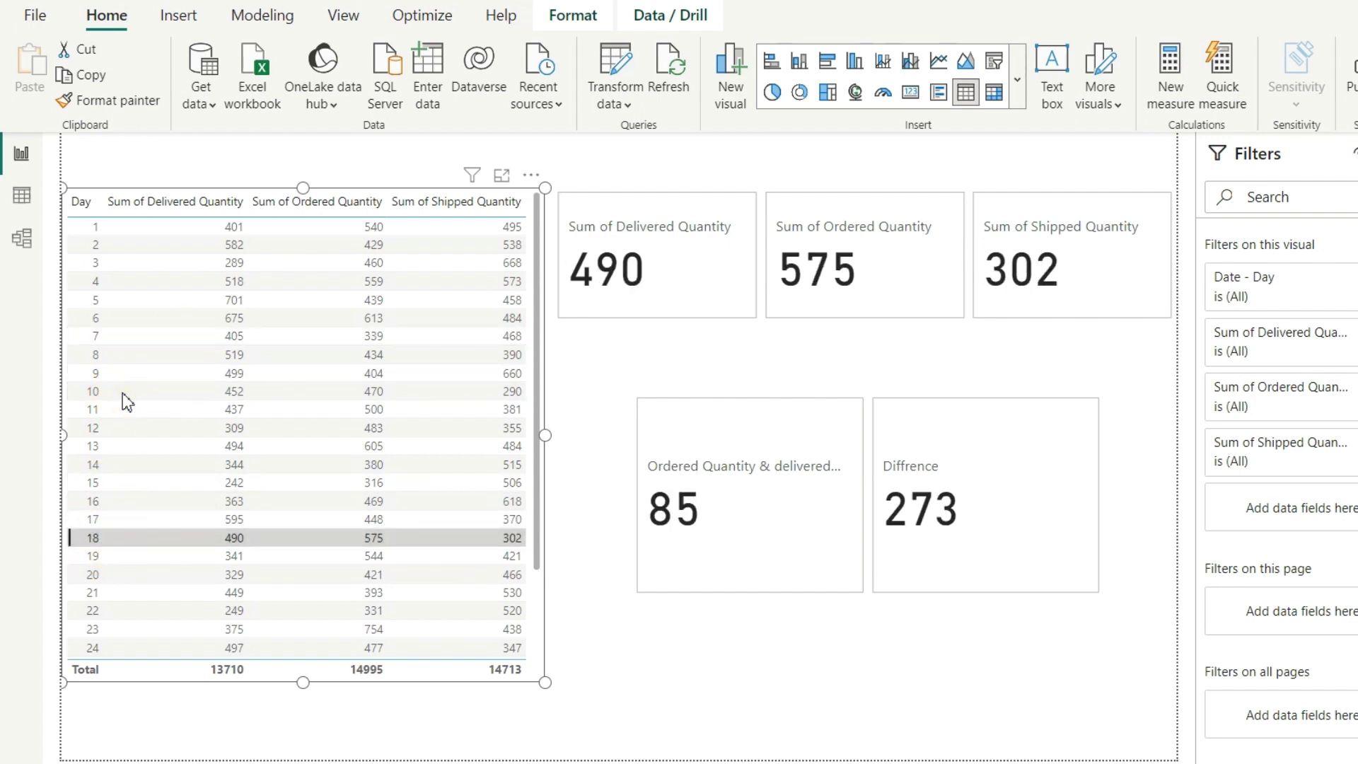
pyautogui.click(236, 343)
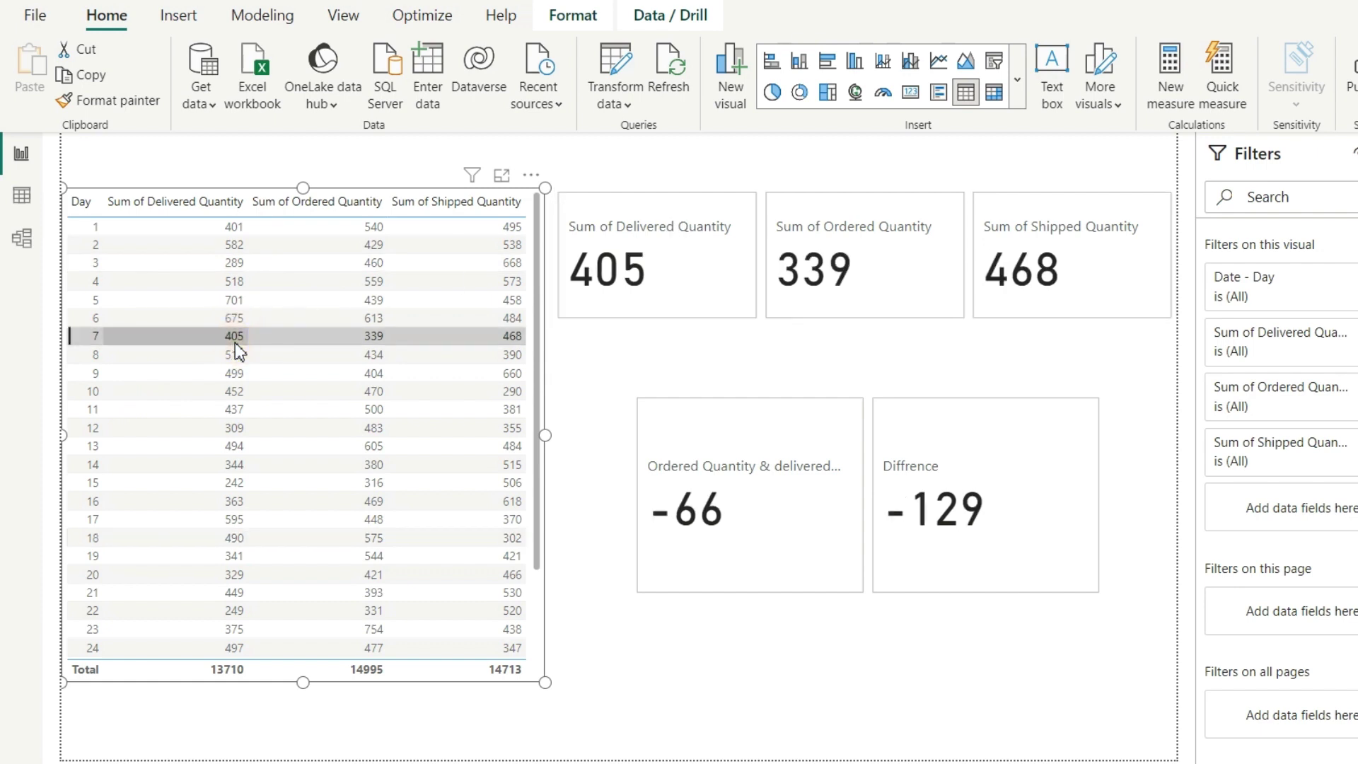
pyautogui.click(205, 343)
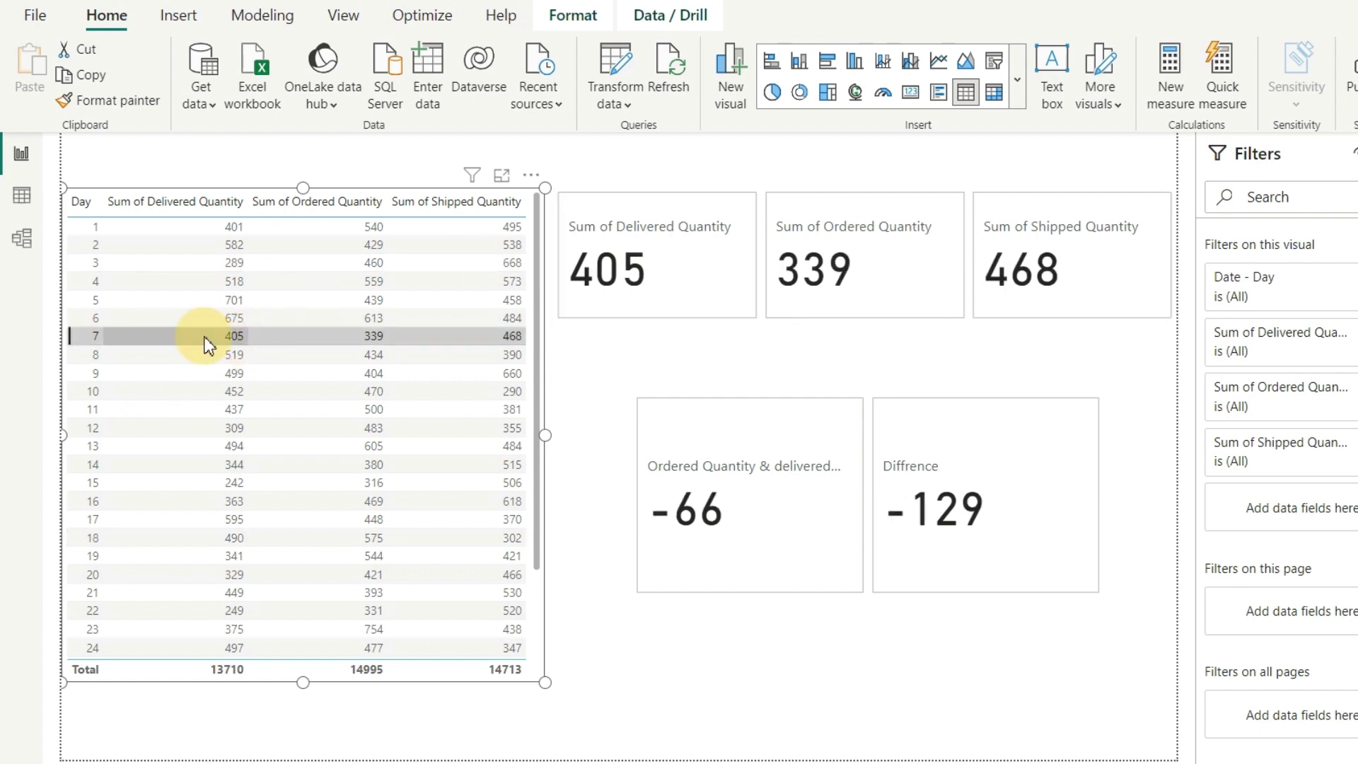